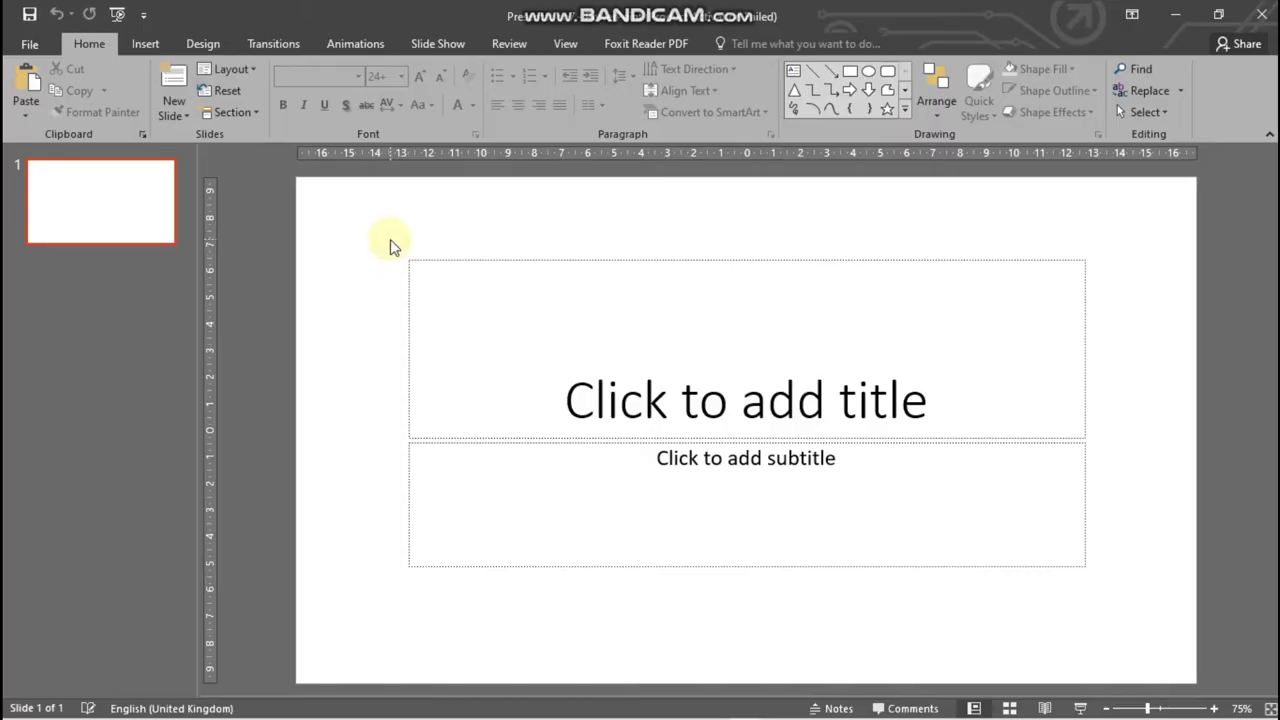
Step: Select the title and subtitle placeholders and delete them, leaving a blank slide
key(ctrl+a)
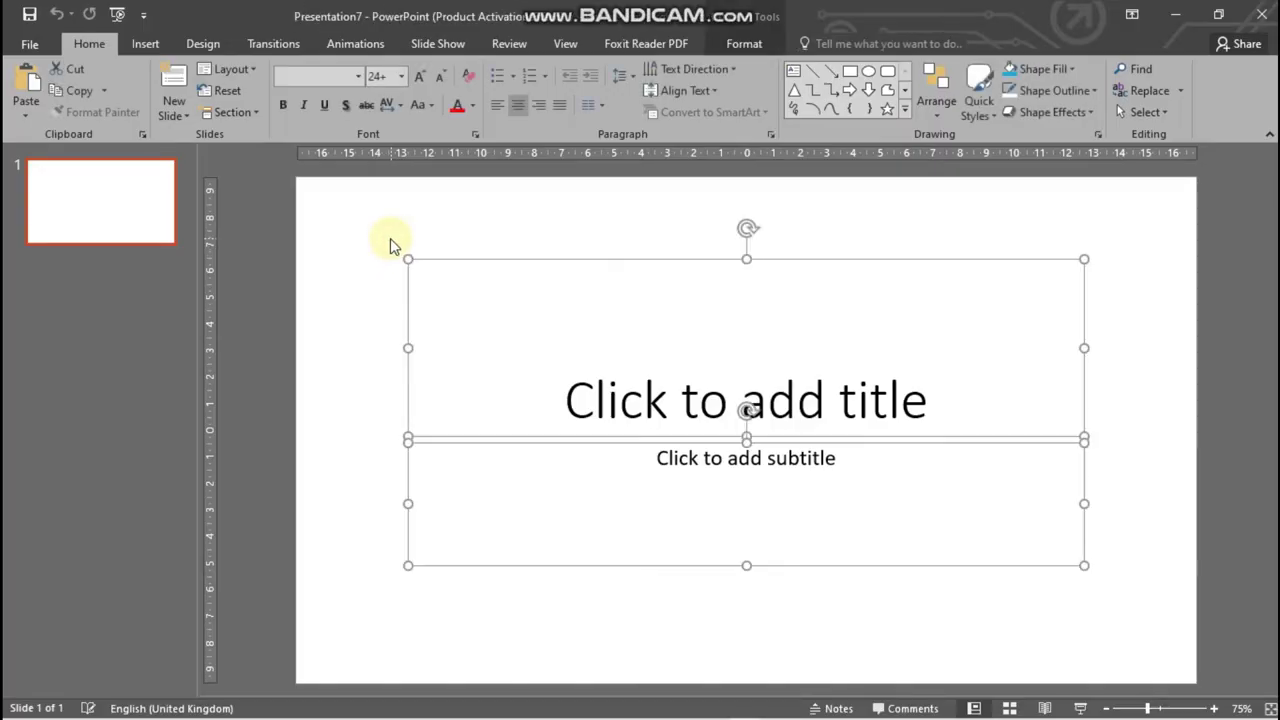
key(Delete)
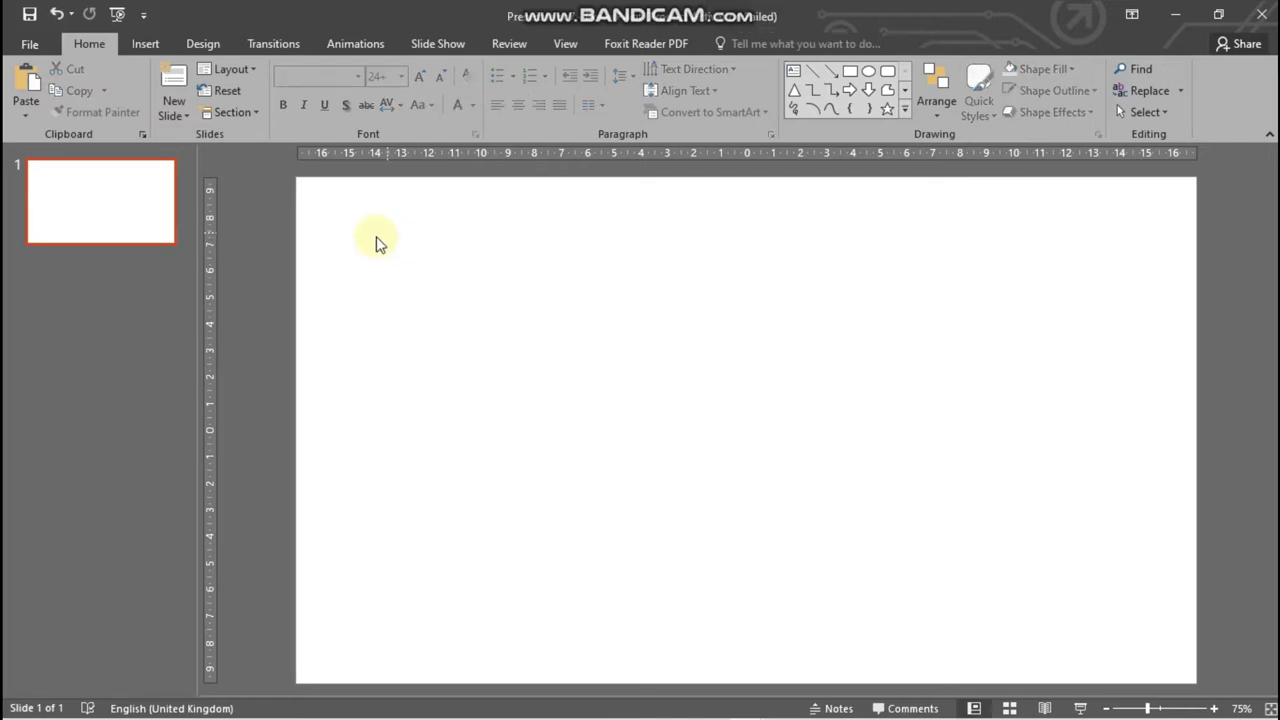
Step: Draw a slide-sized rectangle and fill it with custom green RGB 16, 106, 31
click(850, 75)
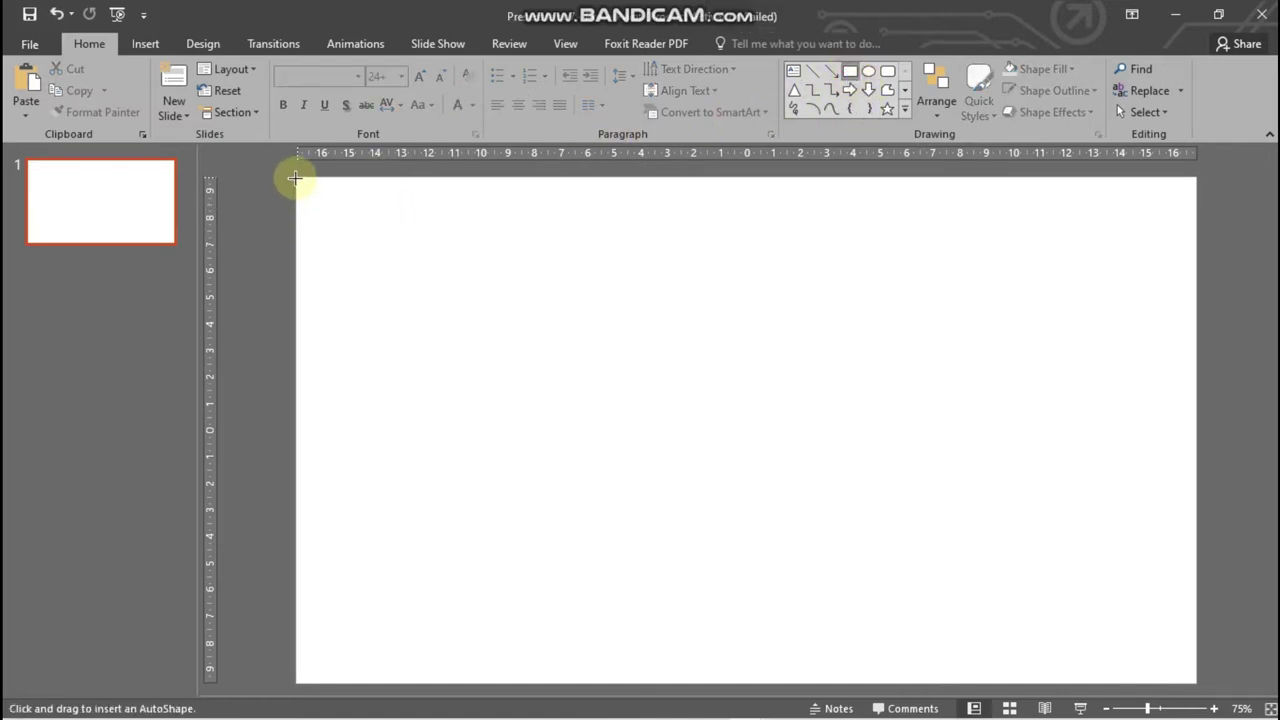
drag(296, 177, 1197, 684)
click(742, 42)
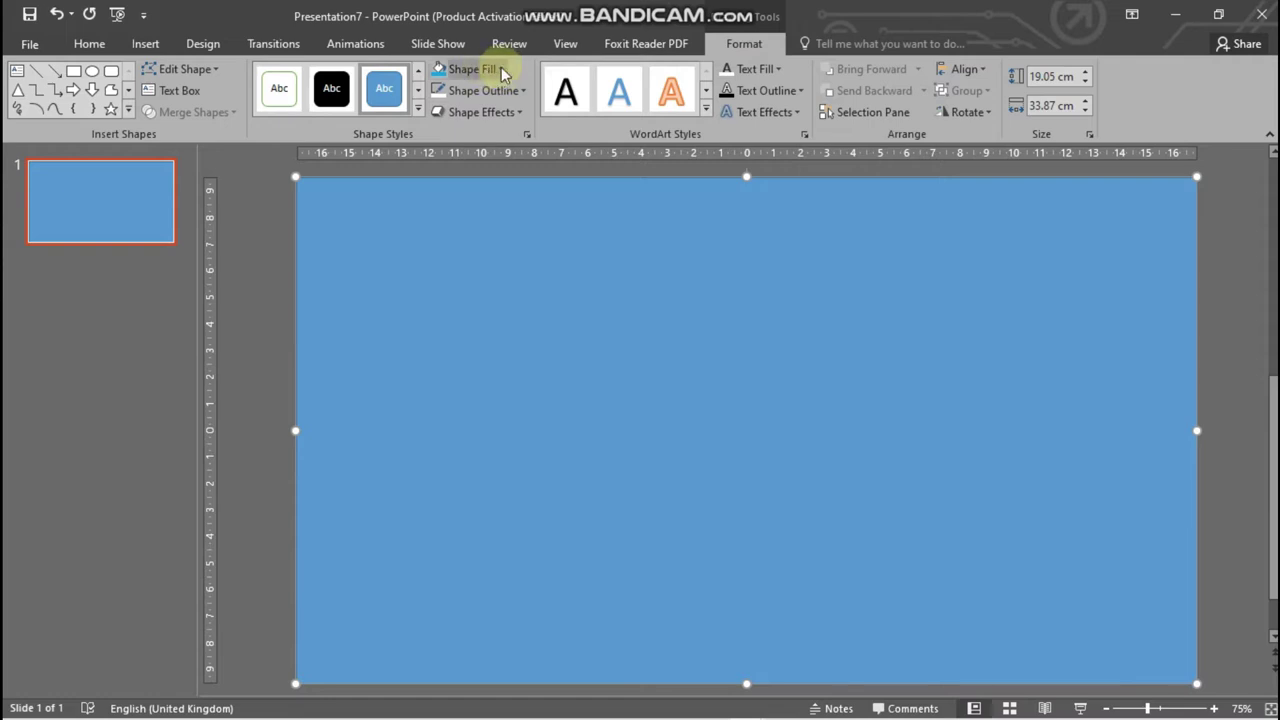
click(500, 69)
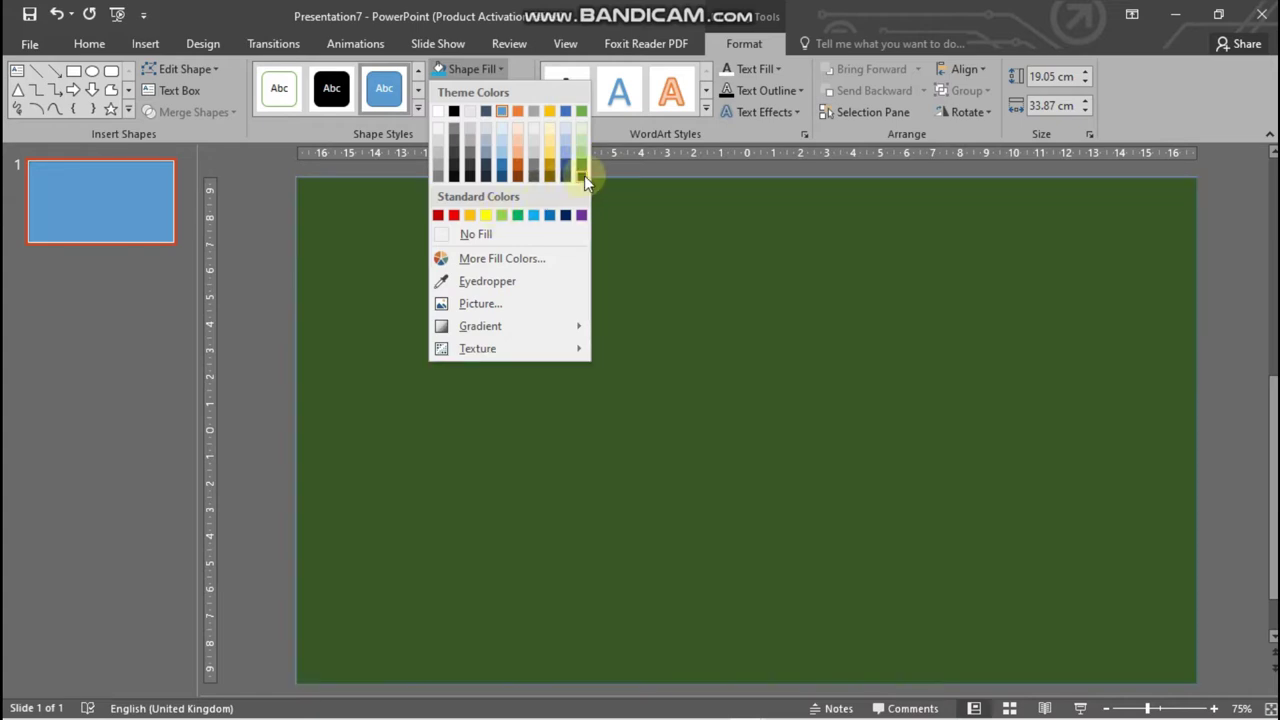
click(582, 176)
click(486, 68)
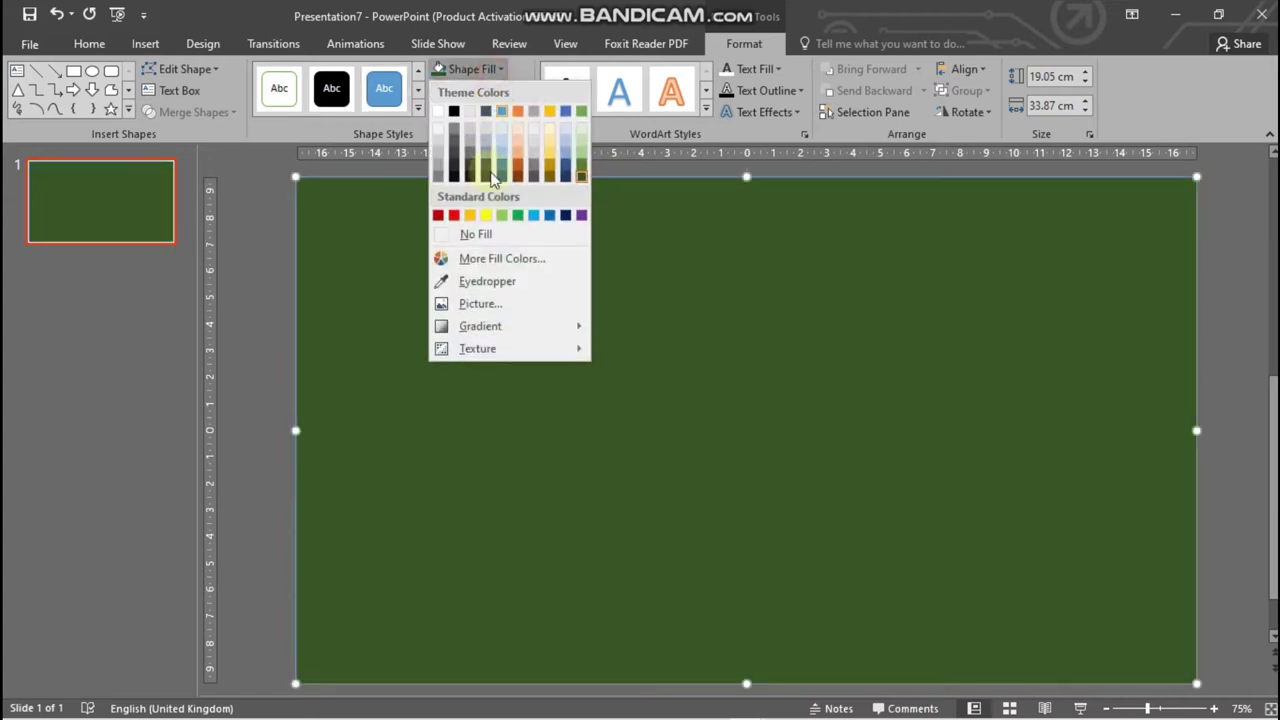
click(472, 259)
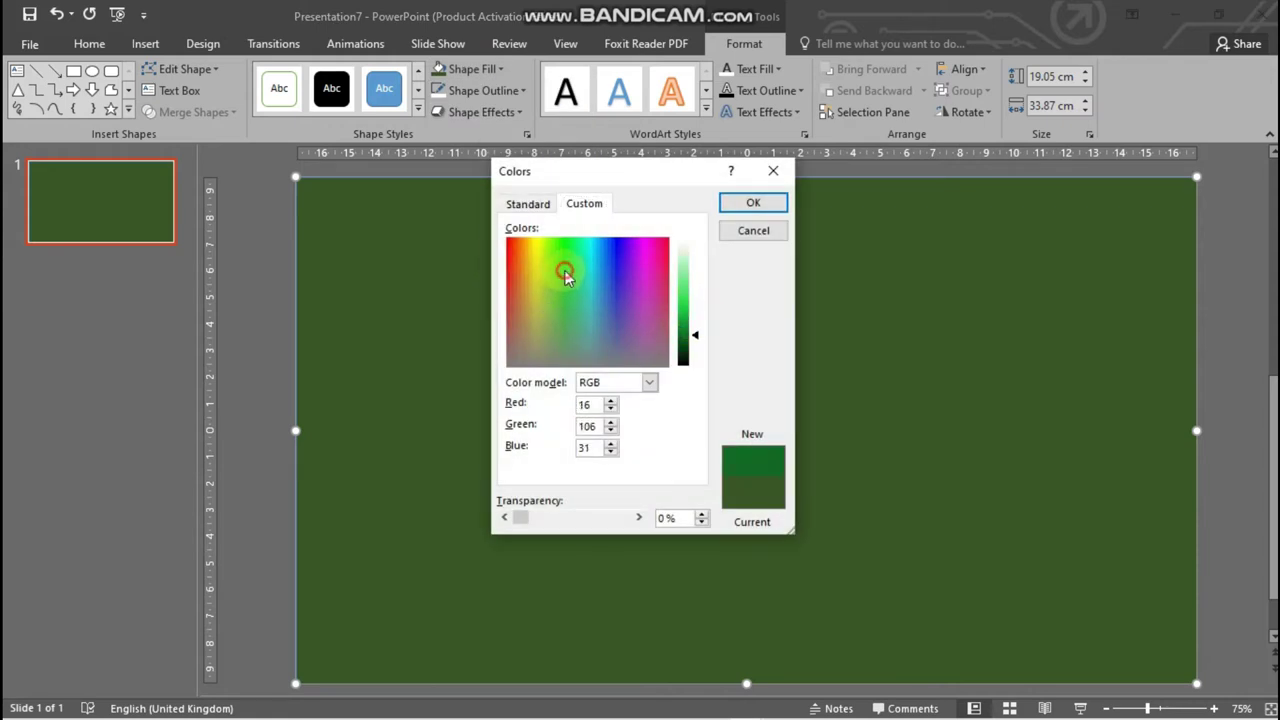
click(755, 205)
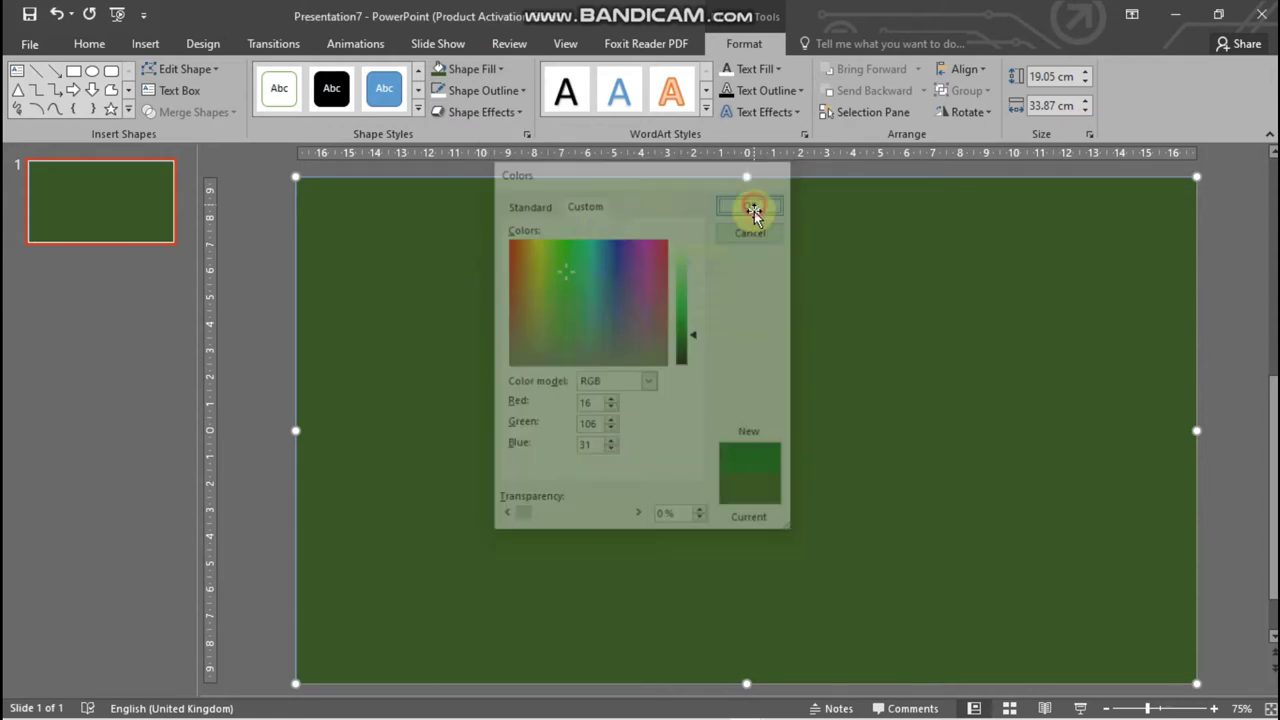
Step: Remove the outline from the green field rectangle
click(1238, 202)
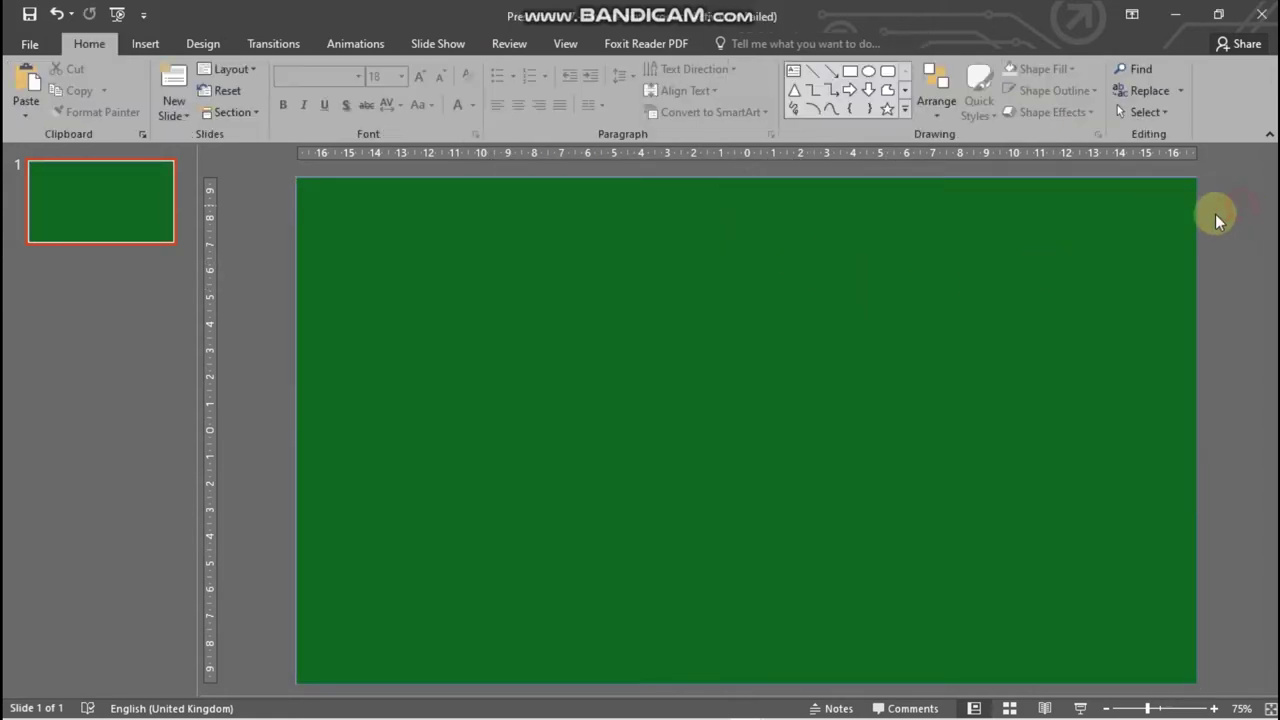
click(705, 305)
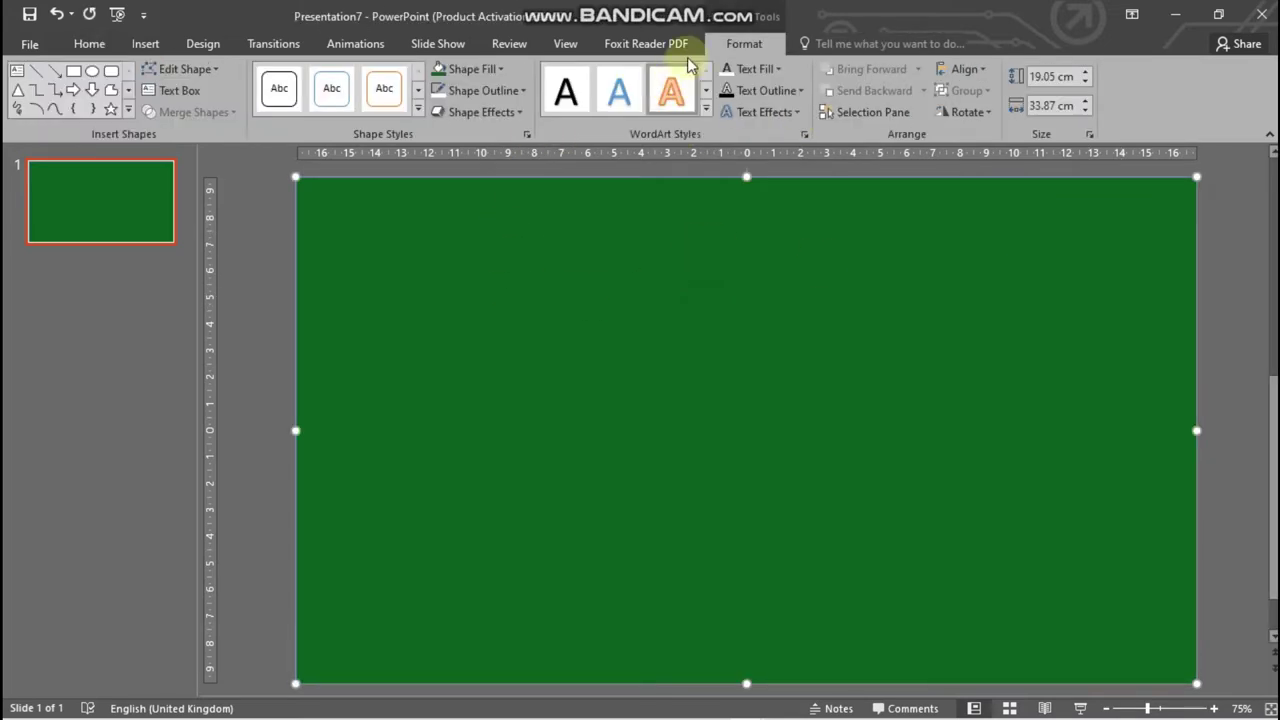
click(498, 90)
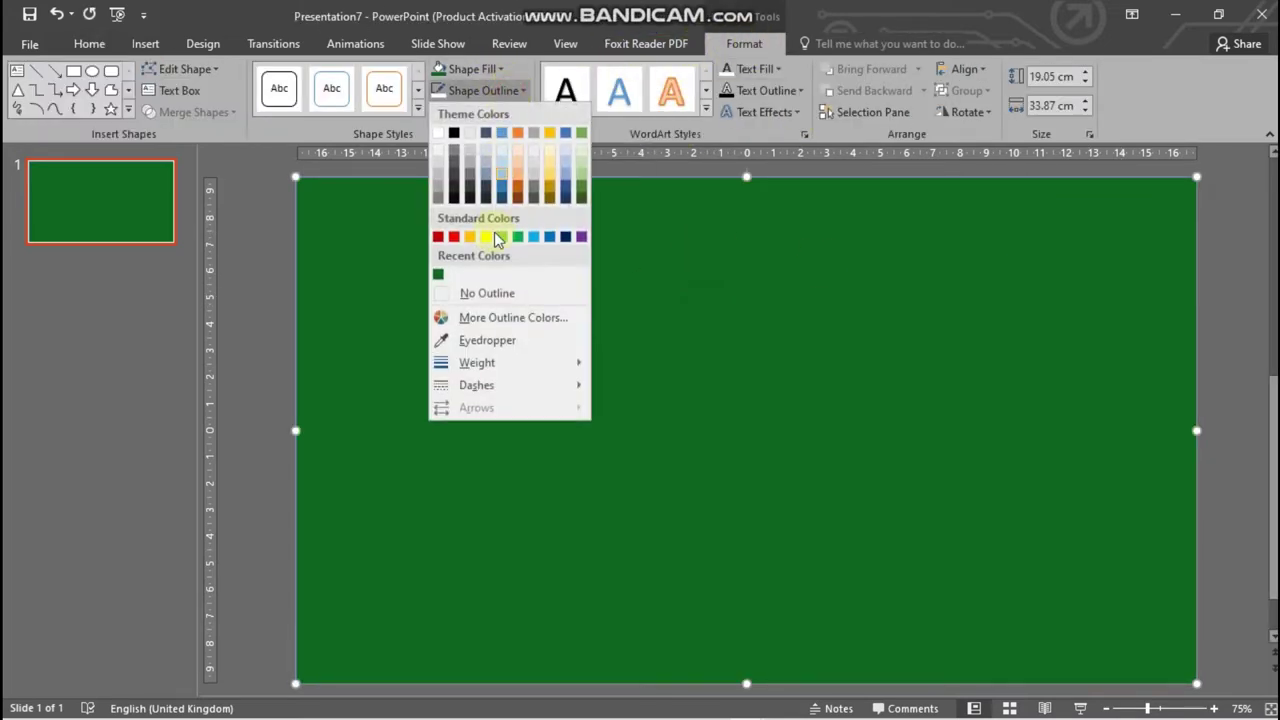
click(490, 293)
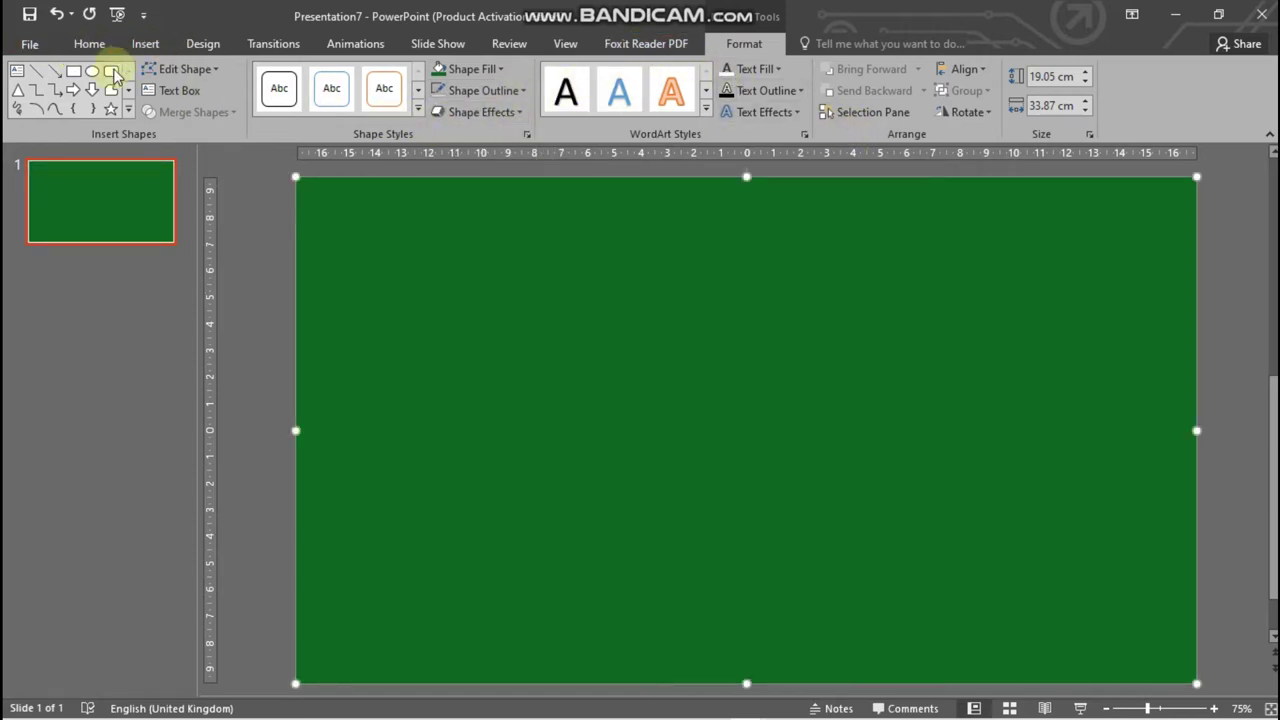
Step: Draw a narrow full-height stripe at the left edge and copy it across the slide
click(142, 44)
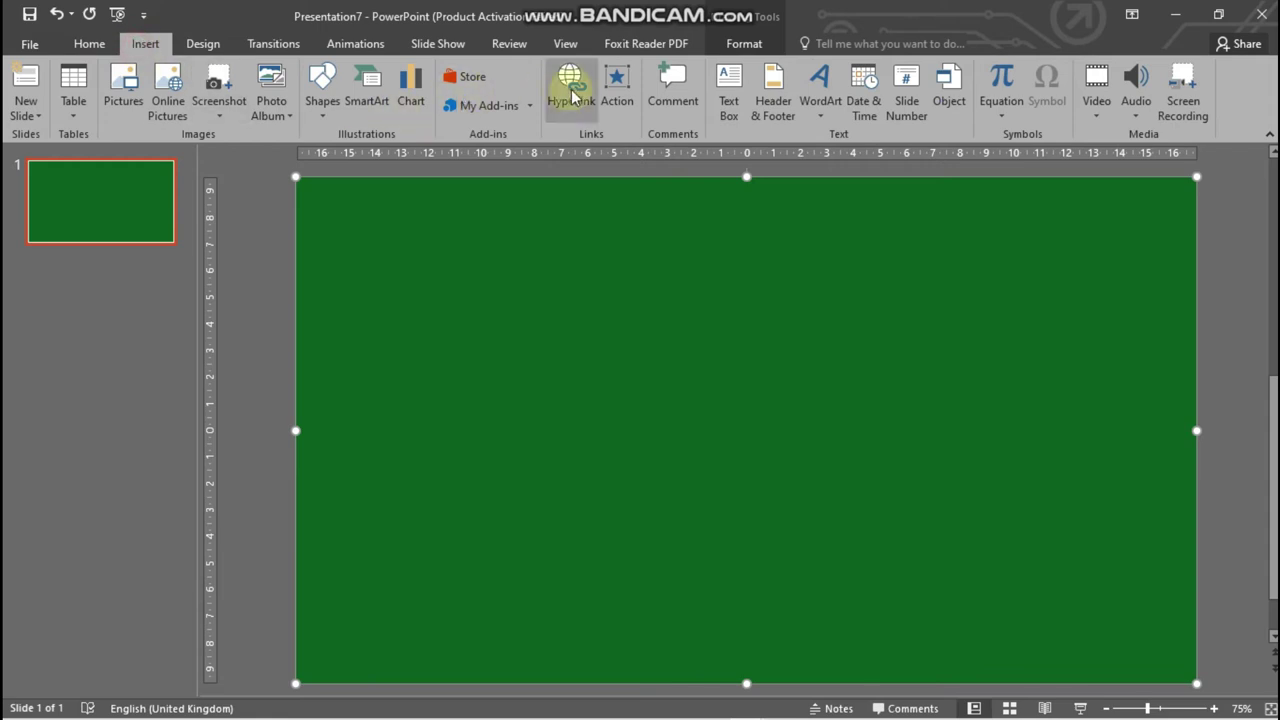
click(312, 100)
click(369, 156)
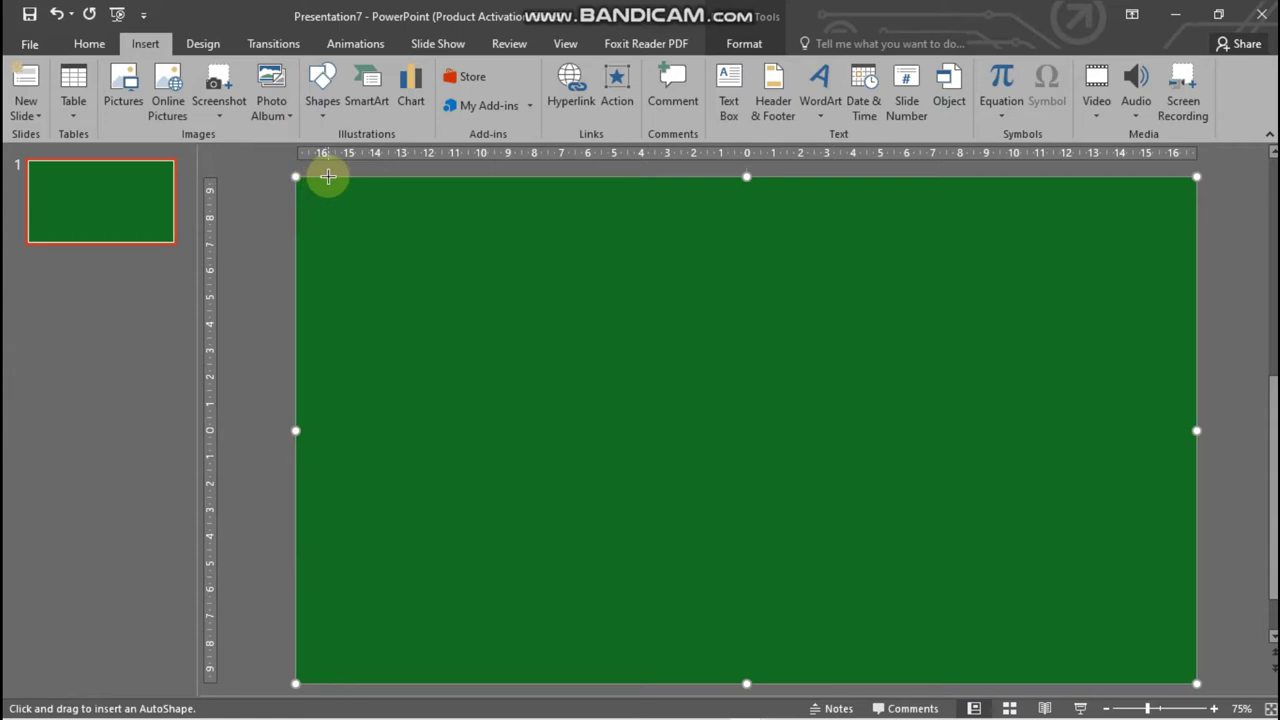
drag(328, 178, 393, 646)
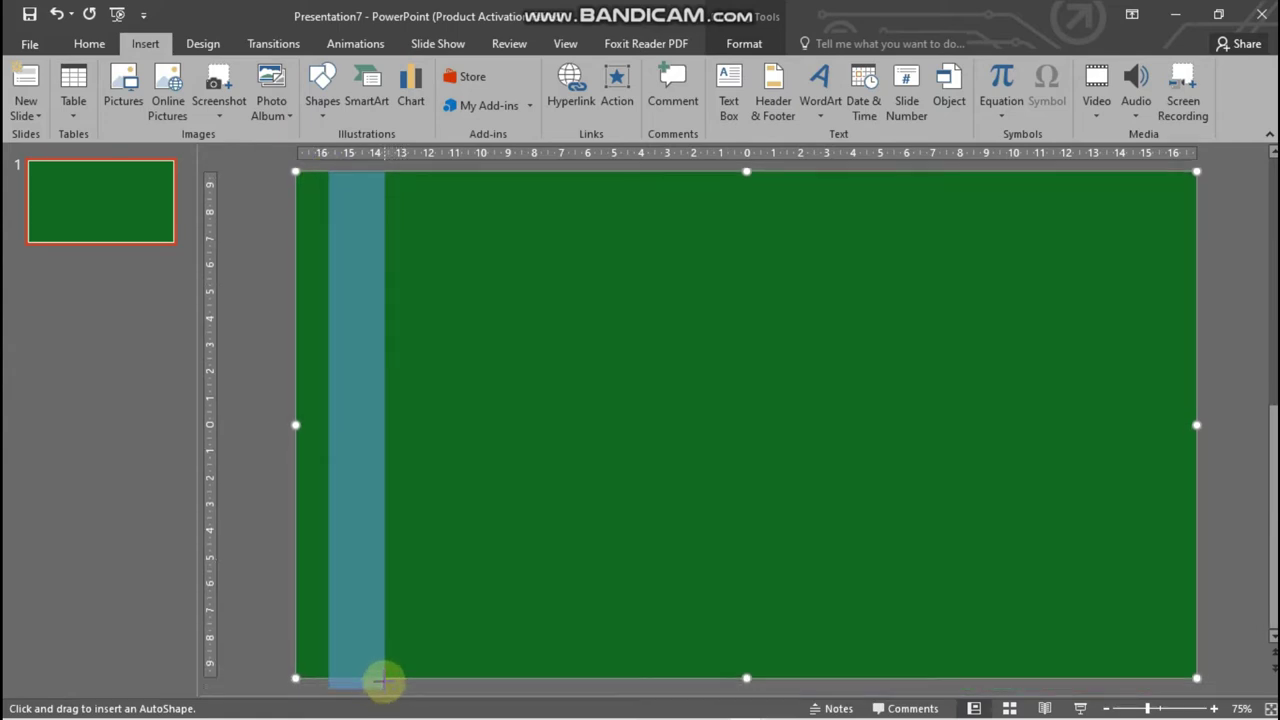
drag(393, 646, 381, 678)
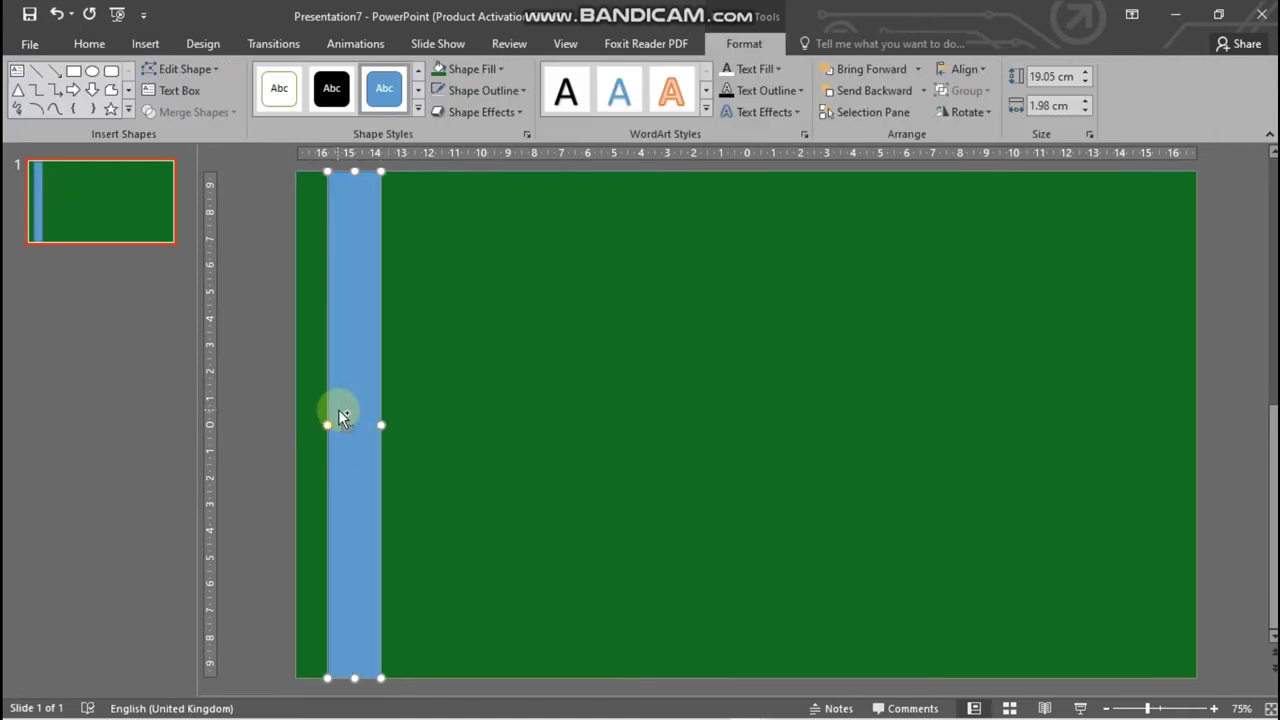
drag(355, 418, 451, 420)
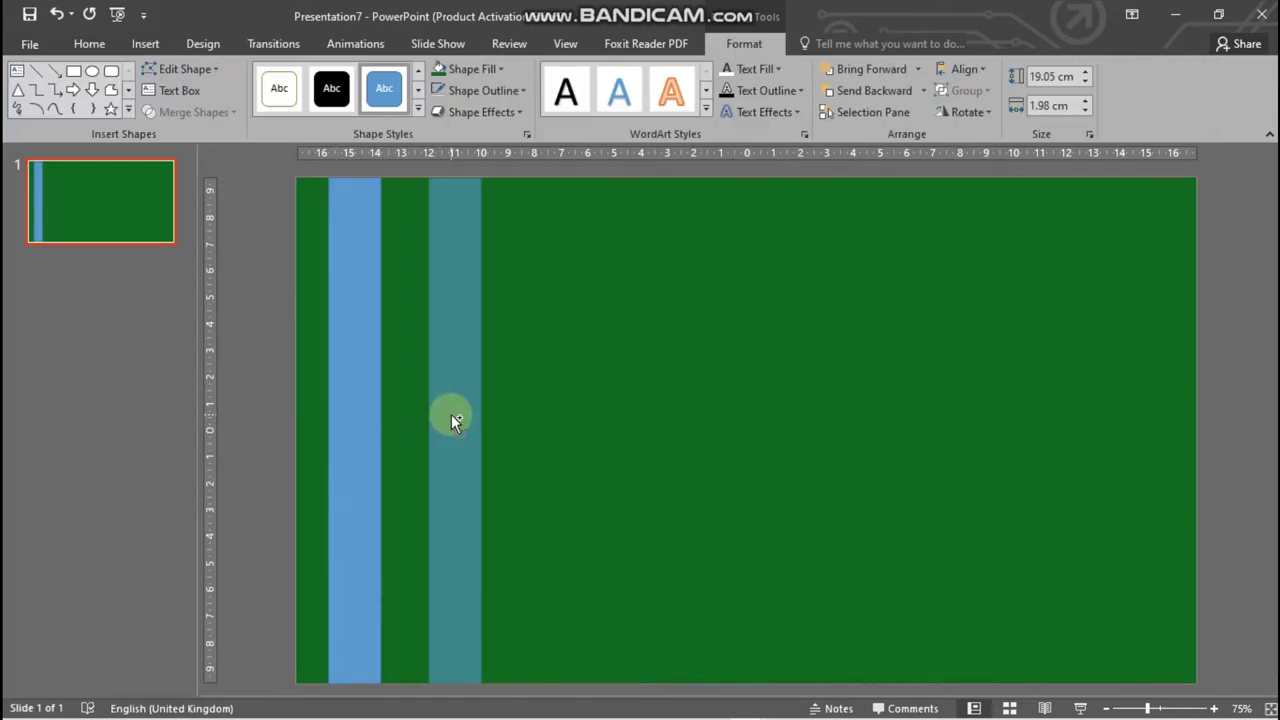
drag(466, 414, 1173, 417)
Step: Select all nine blue stripes and fill them light green
shift+click(356, 240)
shift+click(455, 245)
shift+click(545, 248)
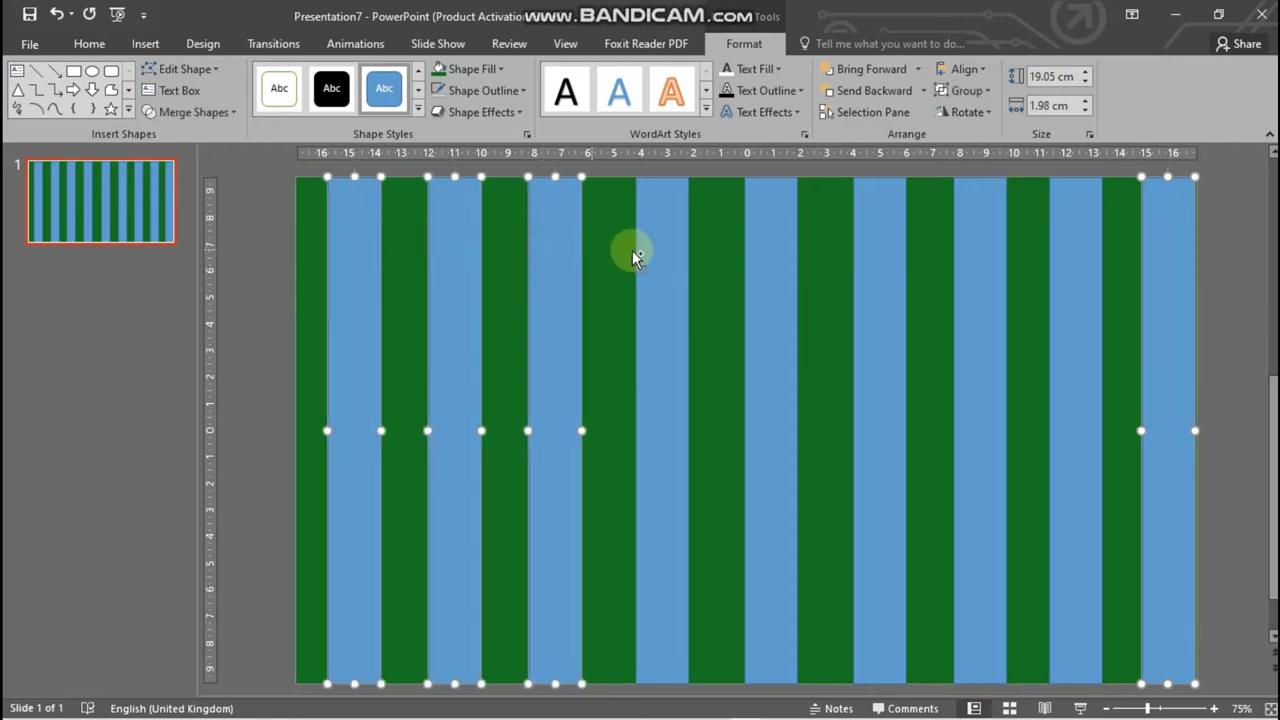
shift+click(660, 250)
shift+click(780, 254)
shift+click(857, 249)
shift+click(963, 241)
shift+click(1094, 256)
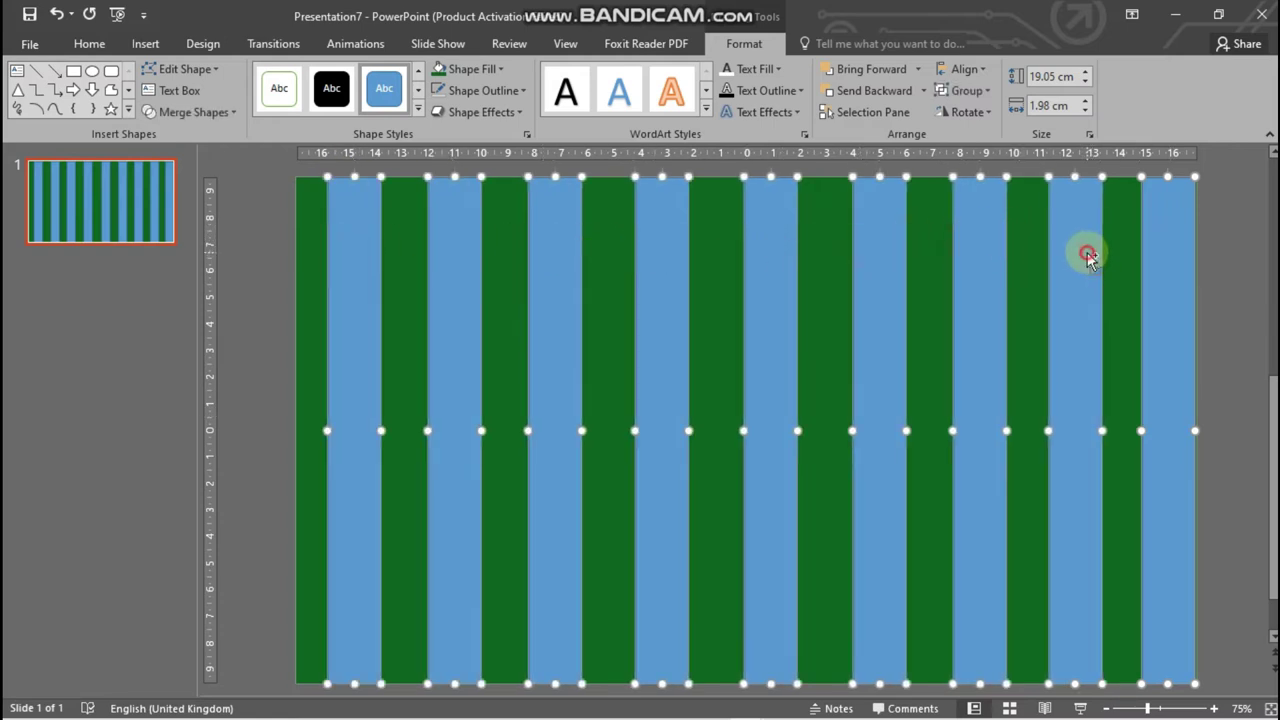
click(497, 72)
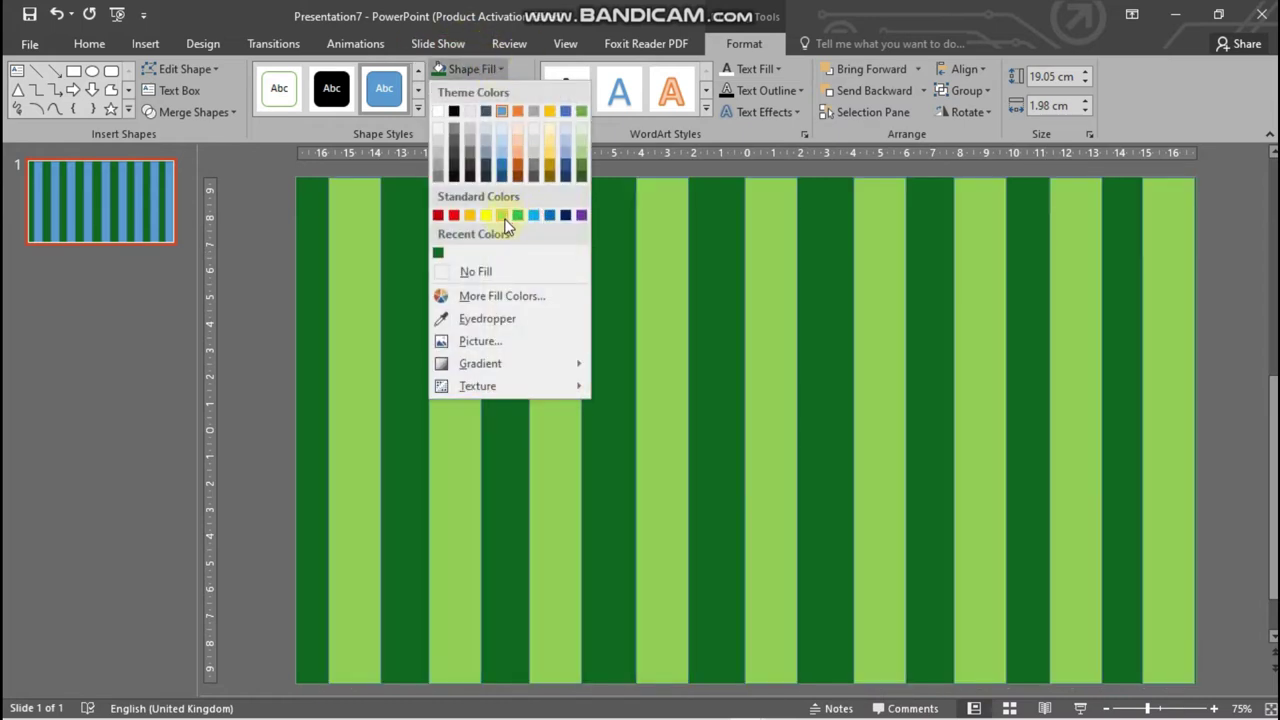
click(521, 216)
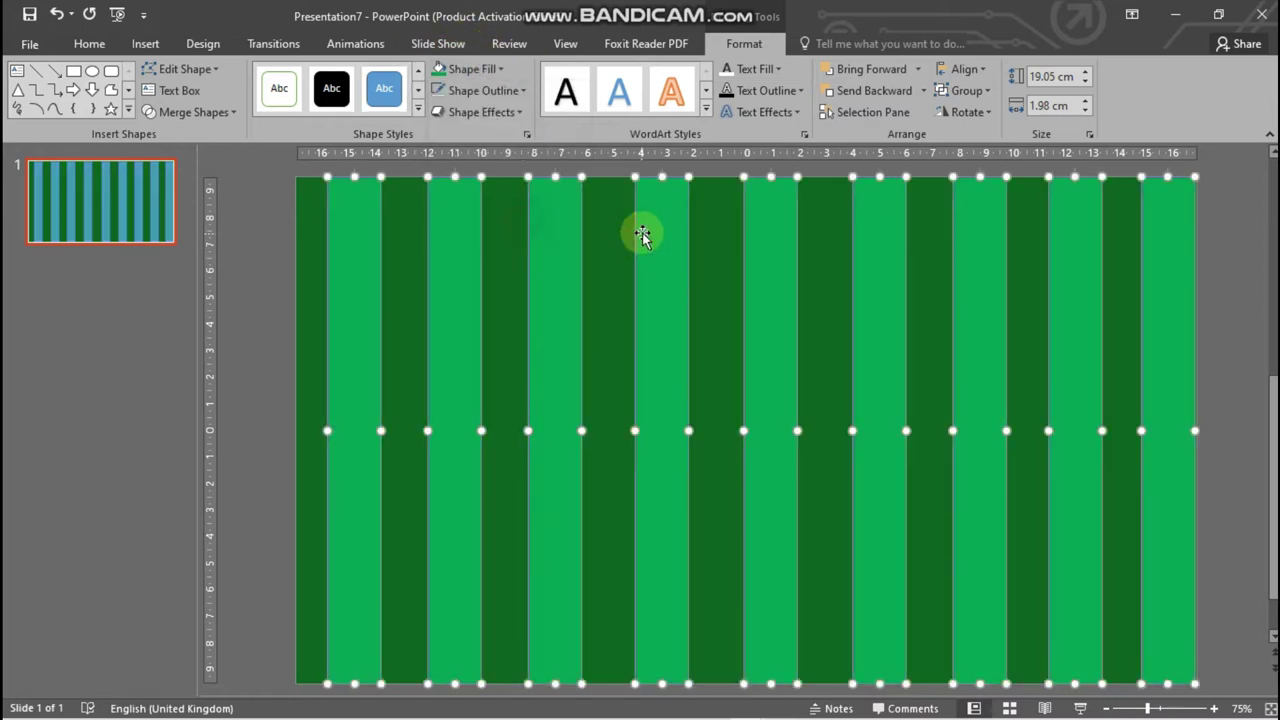
Step: Remove the stripes' outlines and deselect them
click(510, 92)
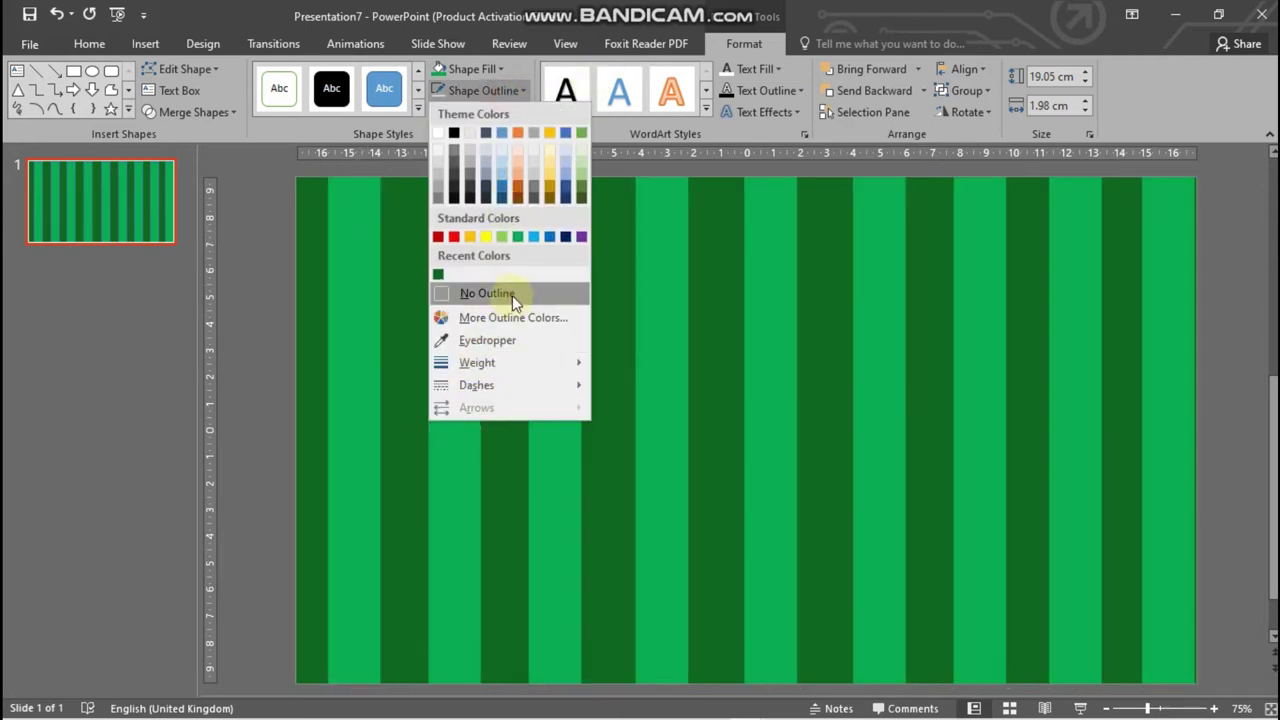
click(495, 295)
click(1235, 265)
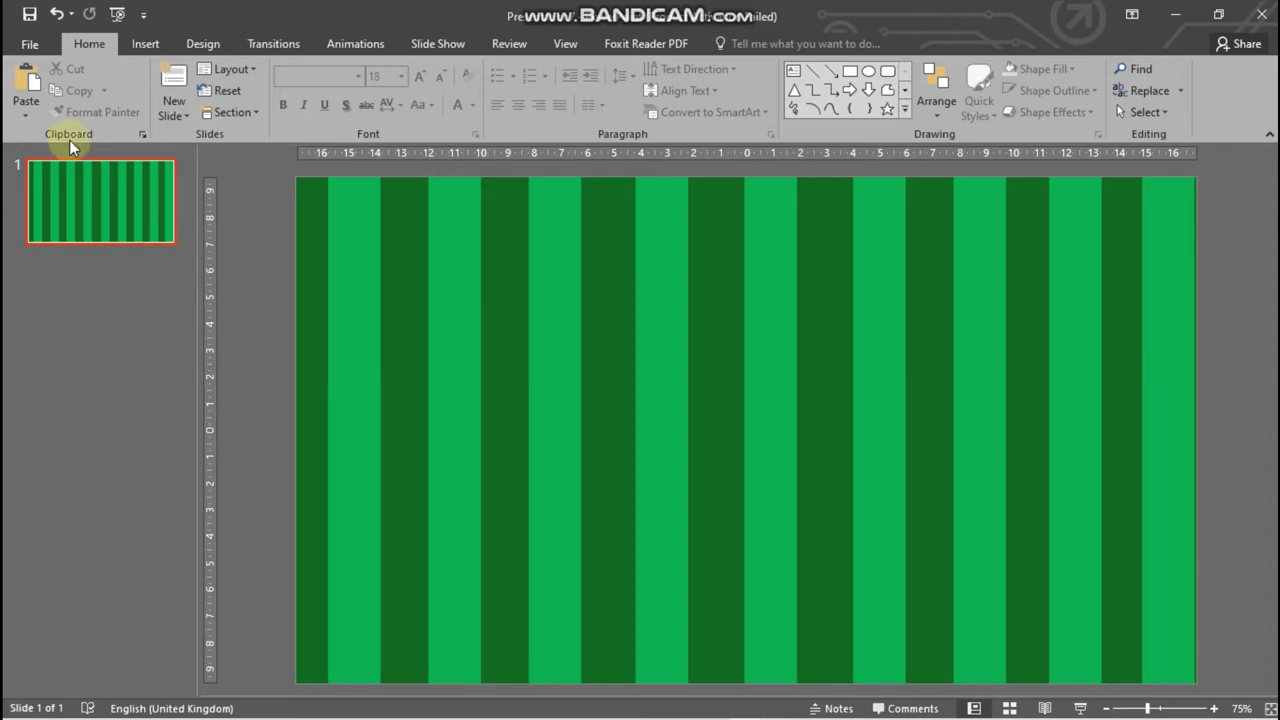
Step: Draw a rectangle just inside the slide edges with no fill and a white outline
click(850, 71)
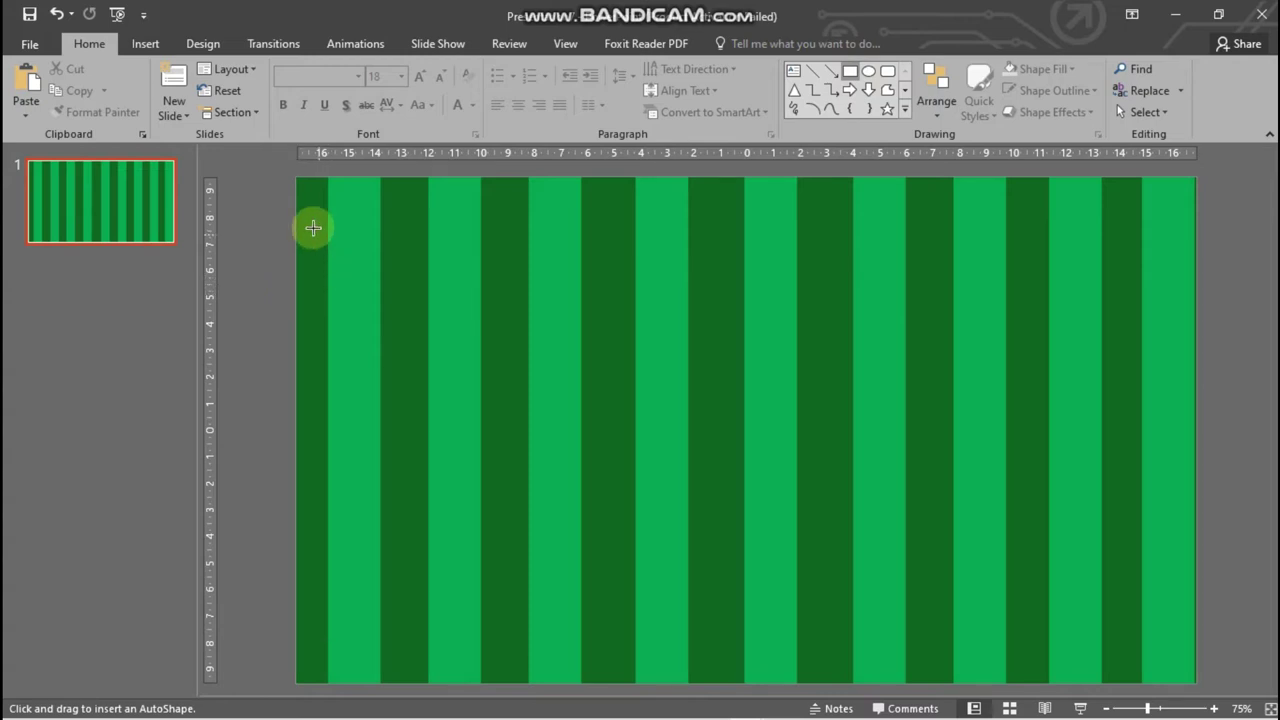
mouse_move(312, 203)
mouse_down()
mouse_move(1188, 678)
mouse_move(1179, 684)
mouse_up()
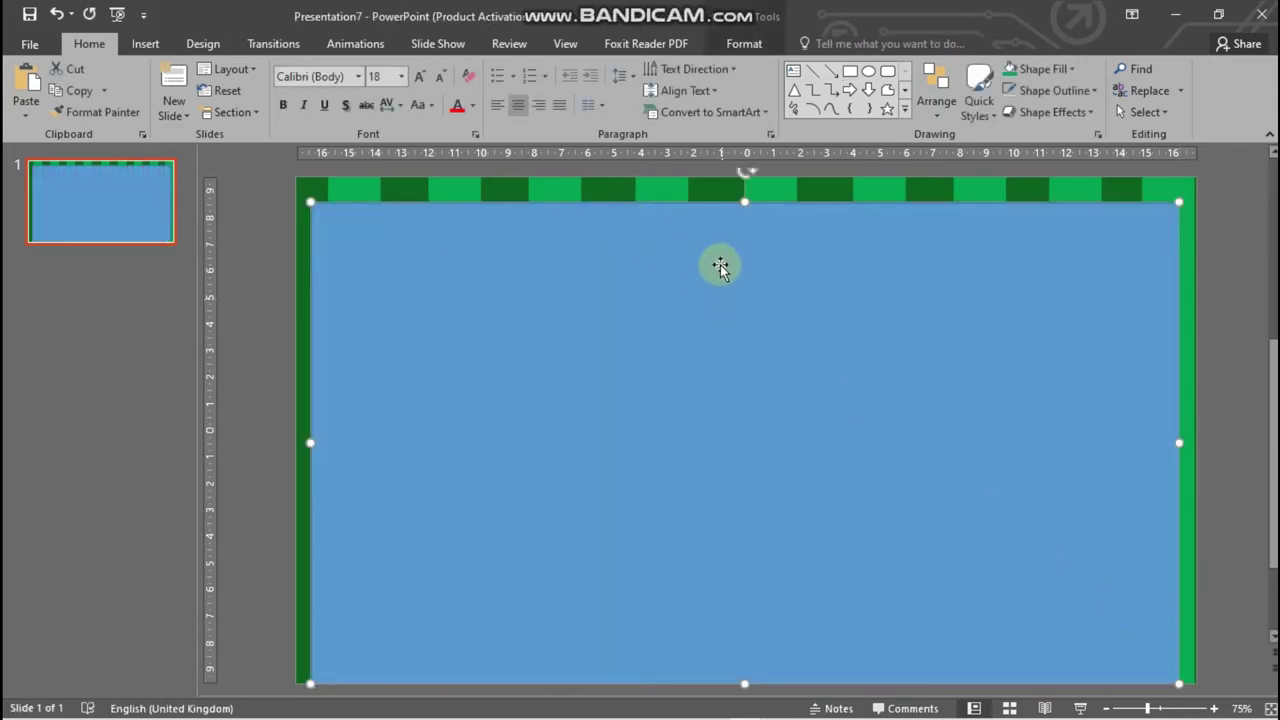
click(752, 45)
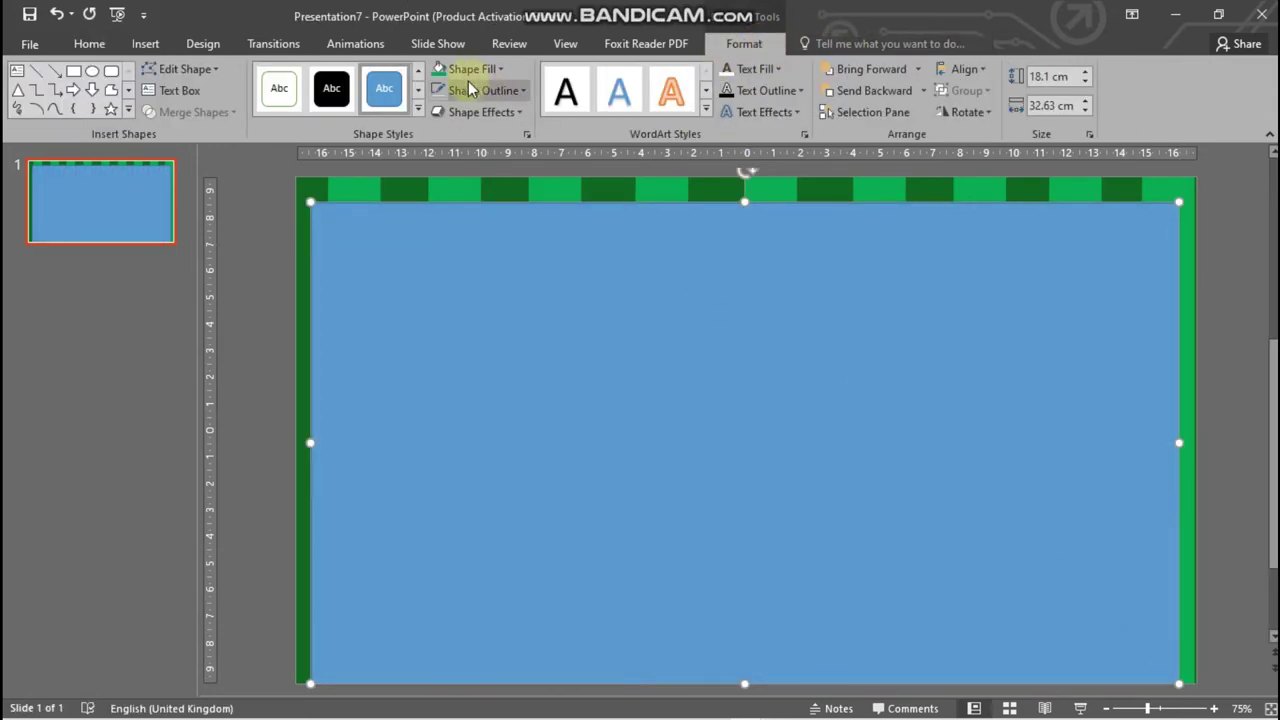
click(502, 69)
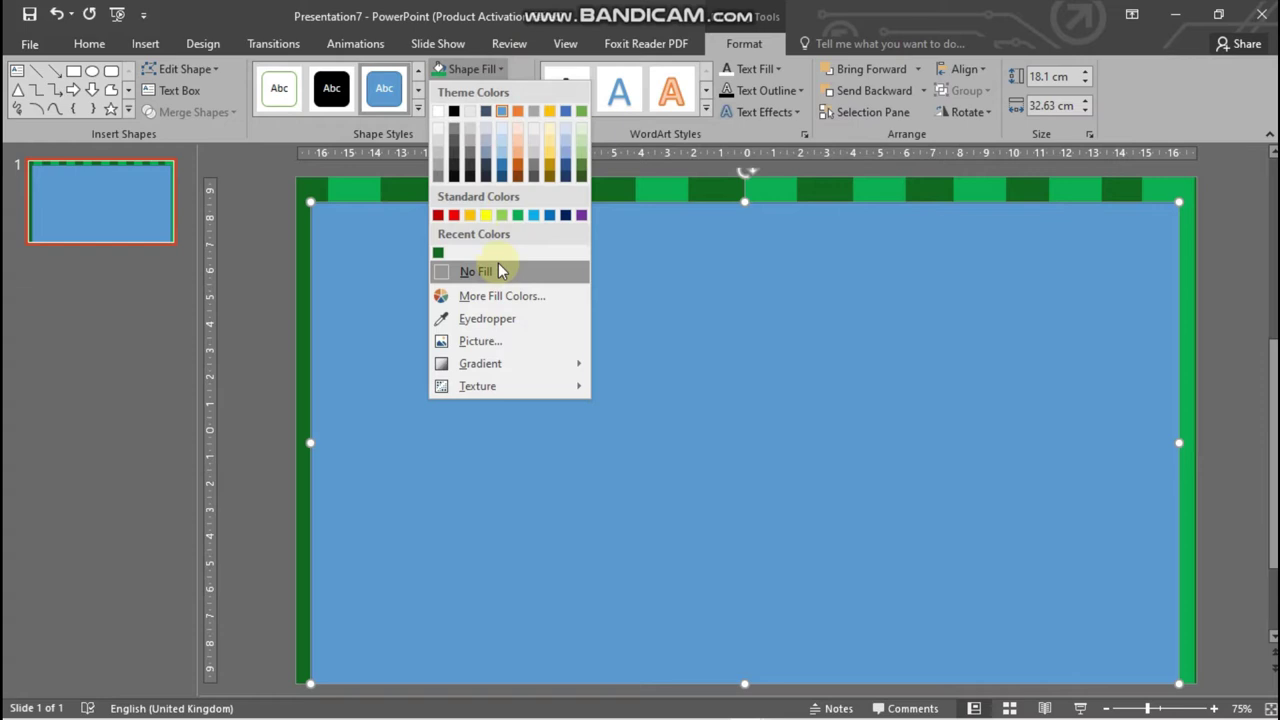
click(498, 264)
click(497, 90)
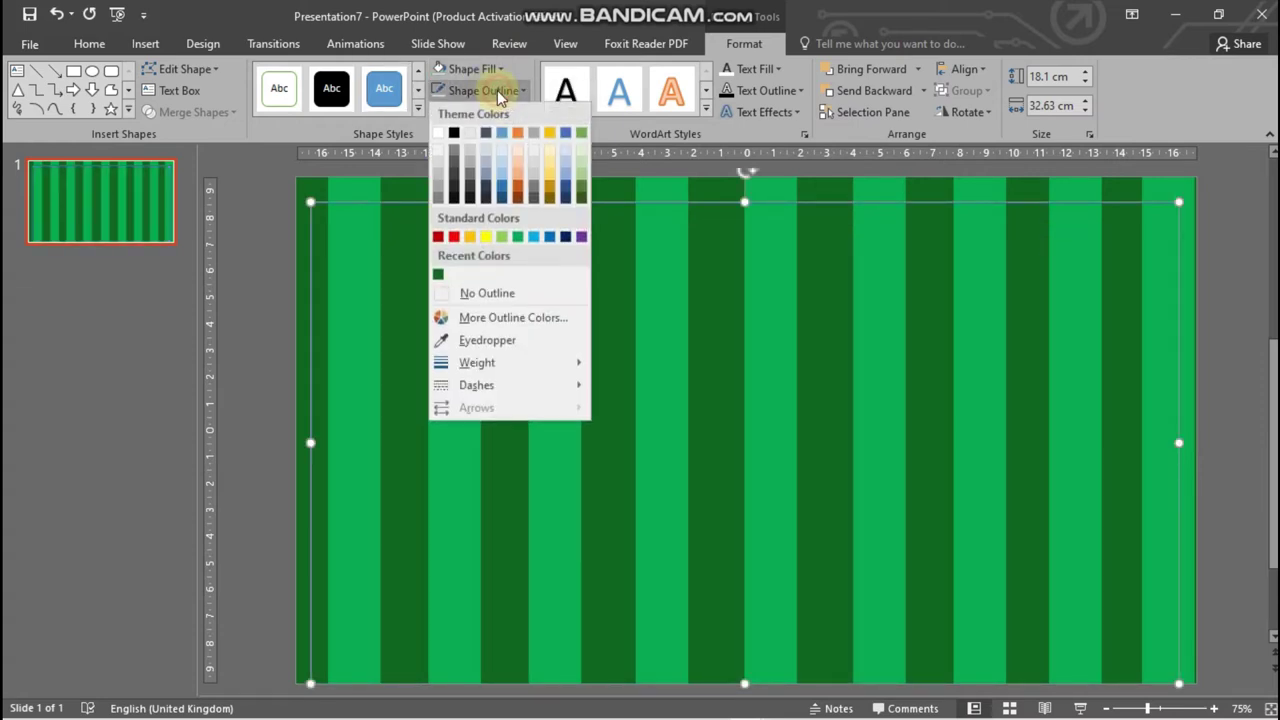
click(436, 134)
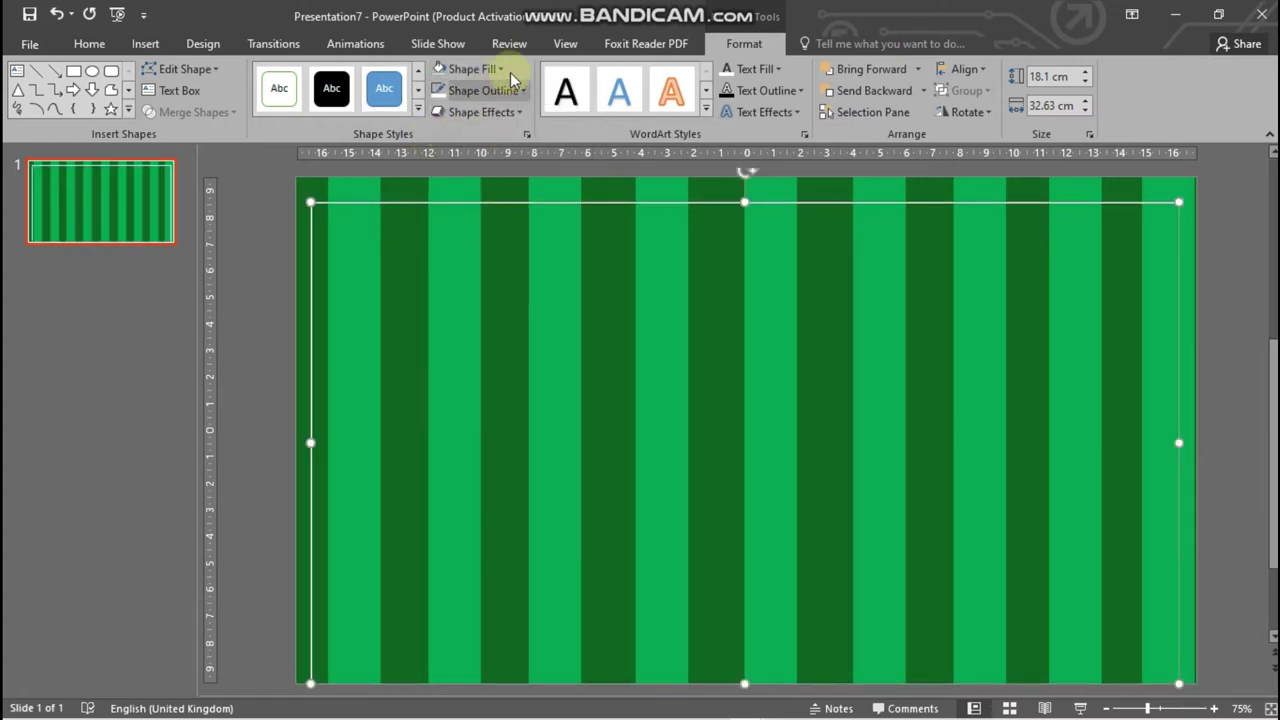
Step: Set the boundary rectangle's outline to 6 pt and centre it horizontally and vertically
click(518, 92)
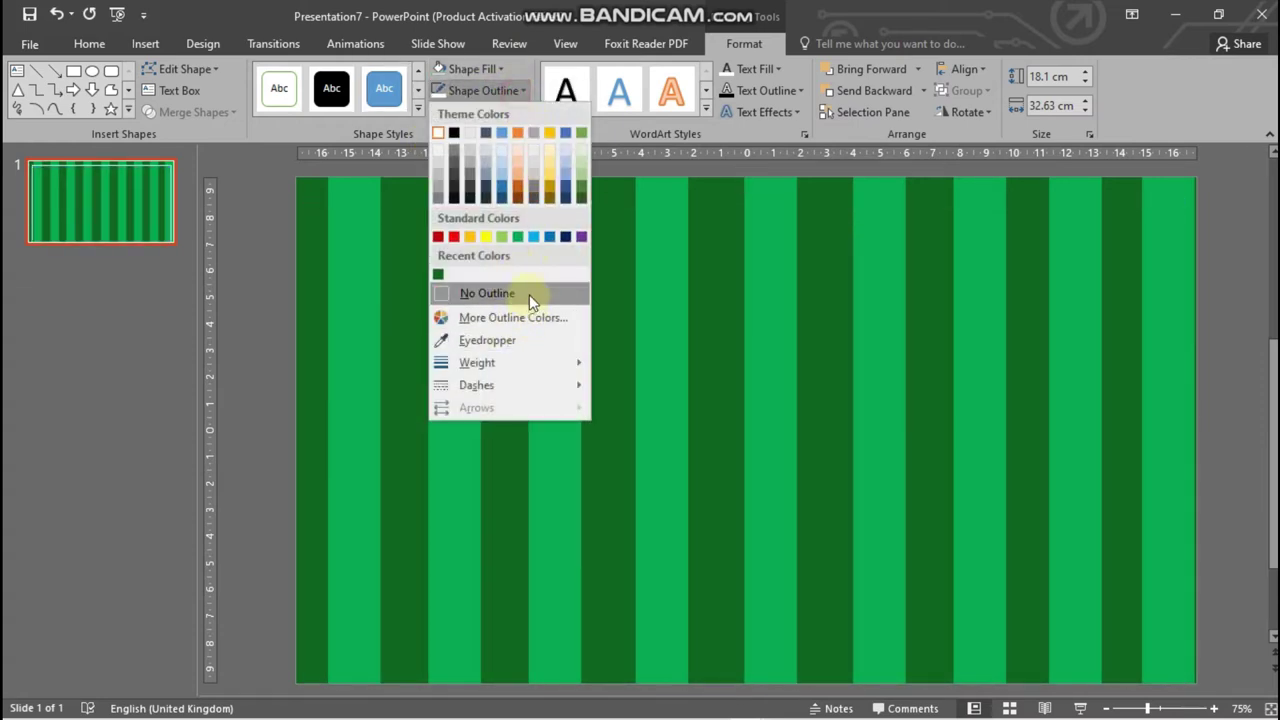
mouse_move(551, 363)
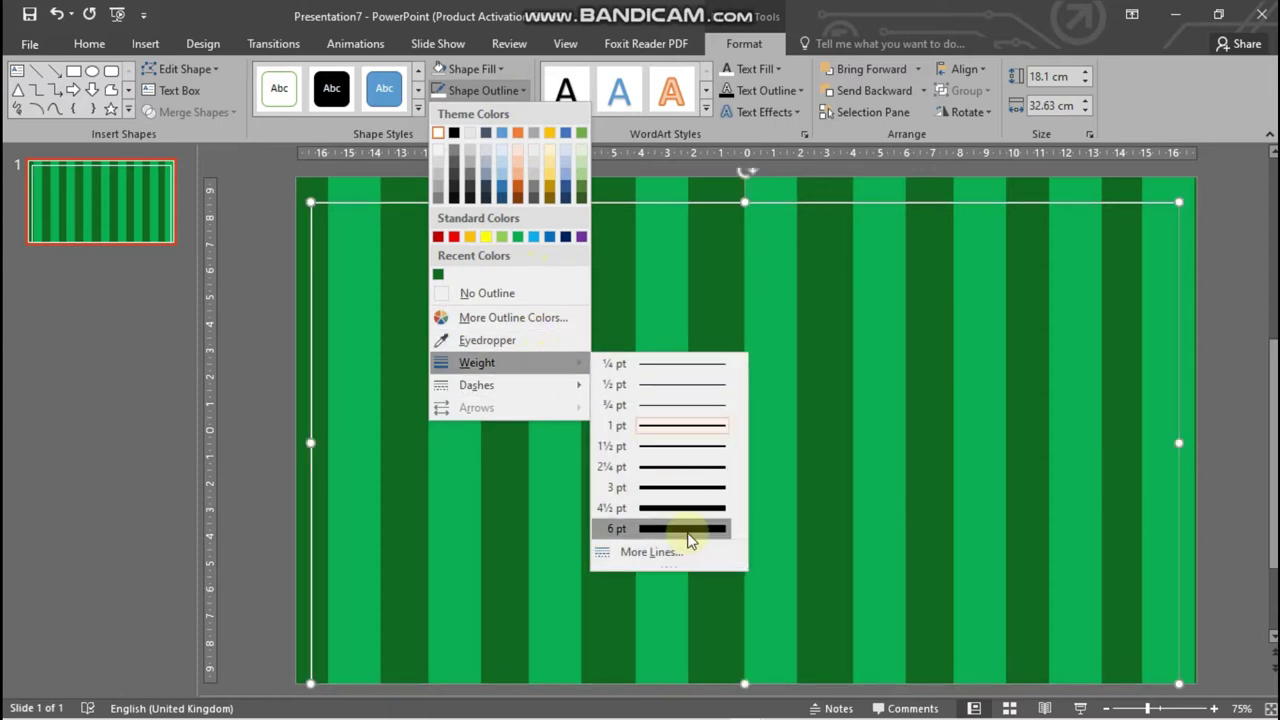
click(686, 533)
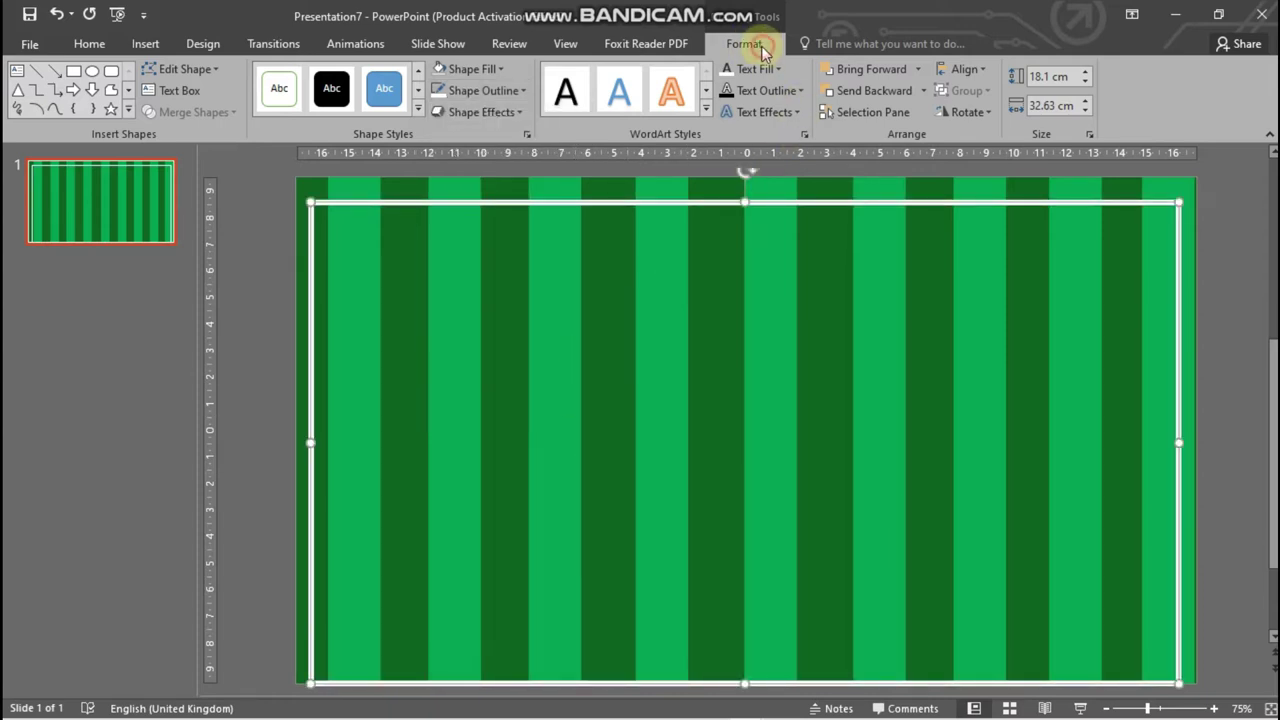
click(963, 70)
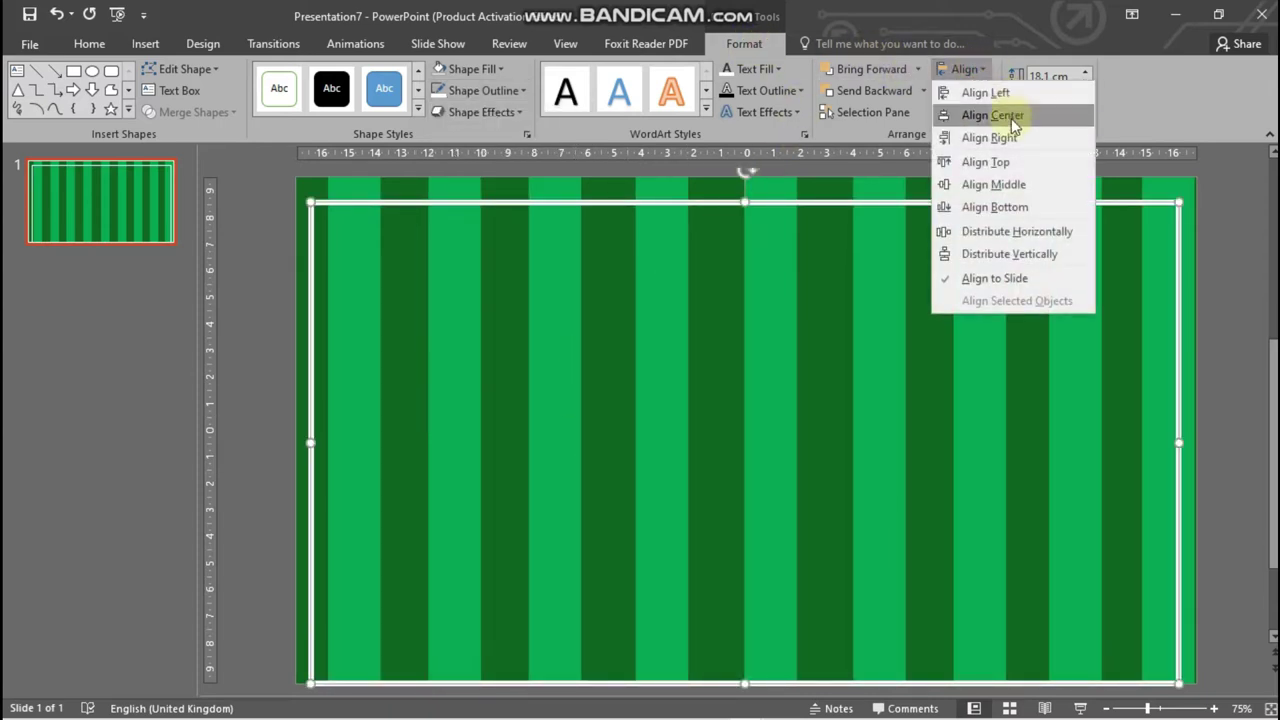
click(1013, 118)
click(966, 70)
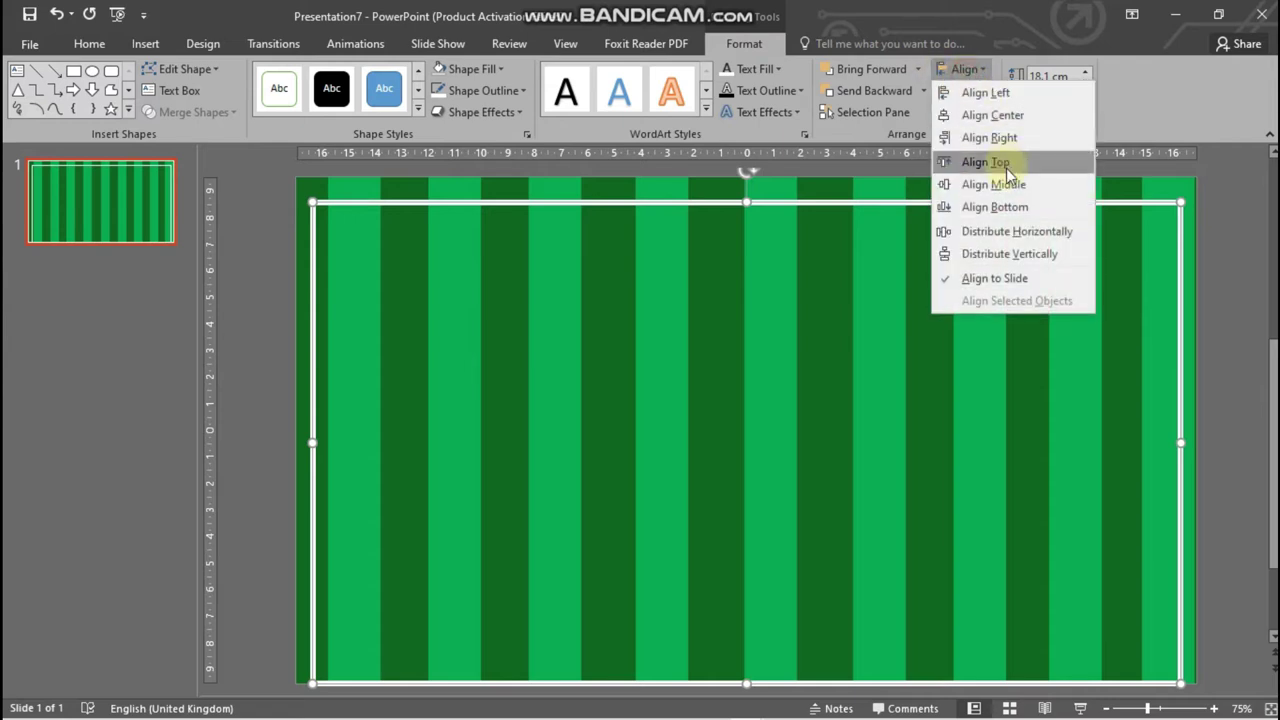
click(1000, 185)
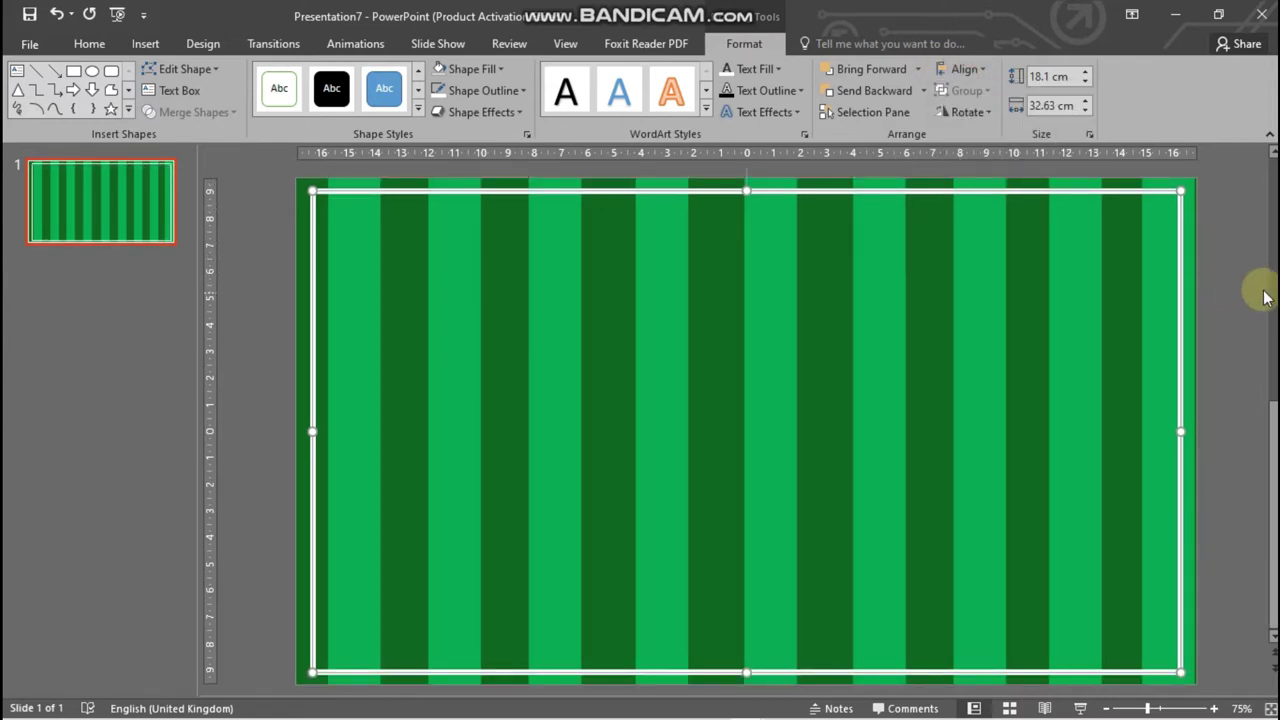
Step: Draw a vertical line from the top to the bottom of the field
click(1219, 264)
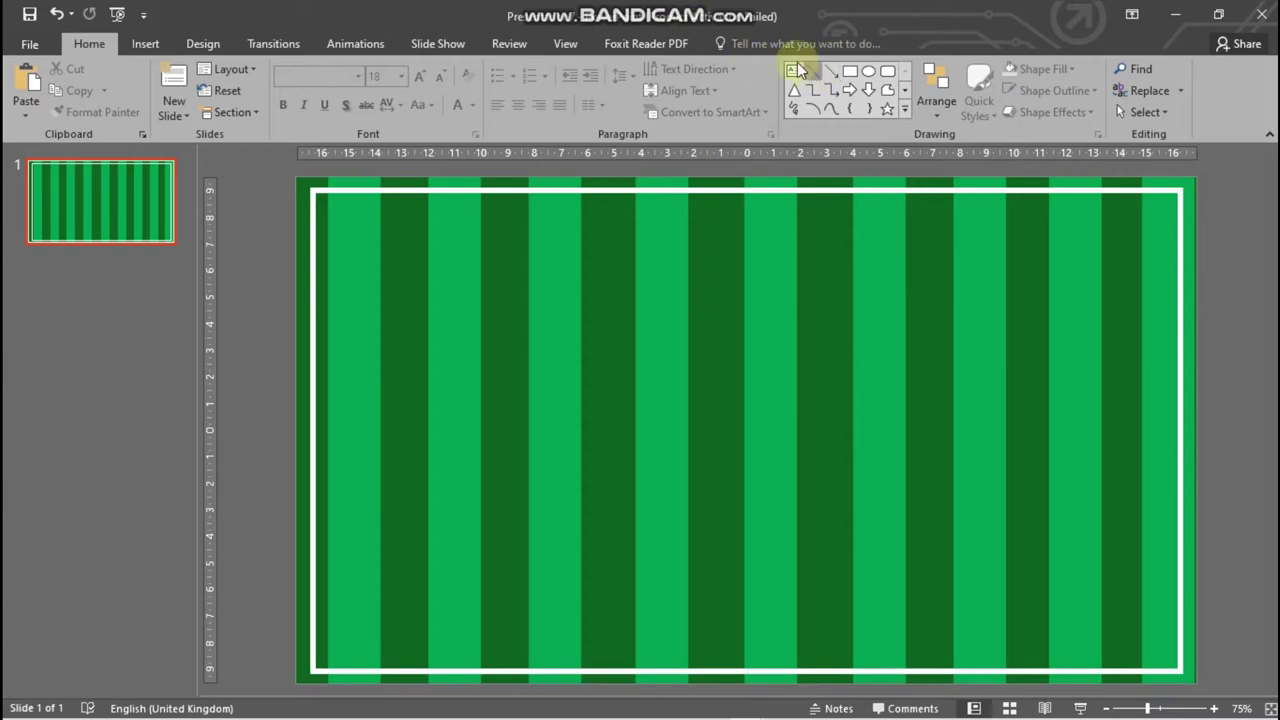
click(140, 44)
click(324, 88)
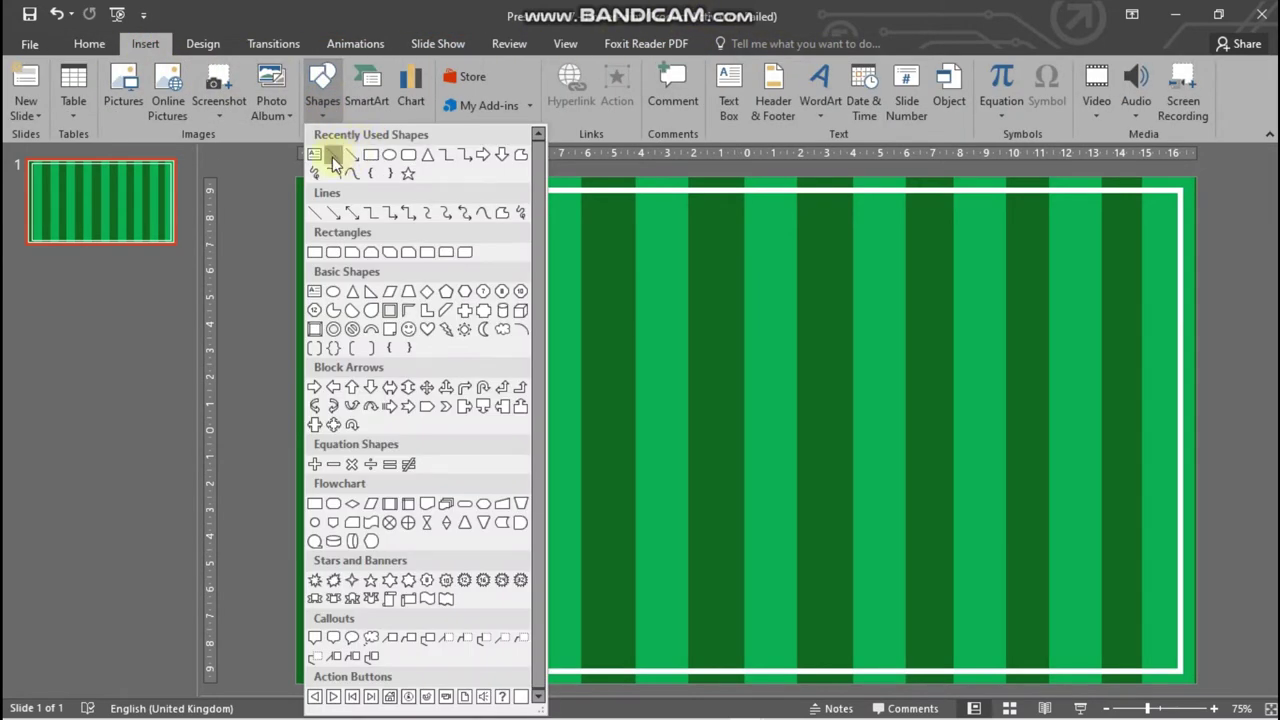
click(334, 157)
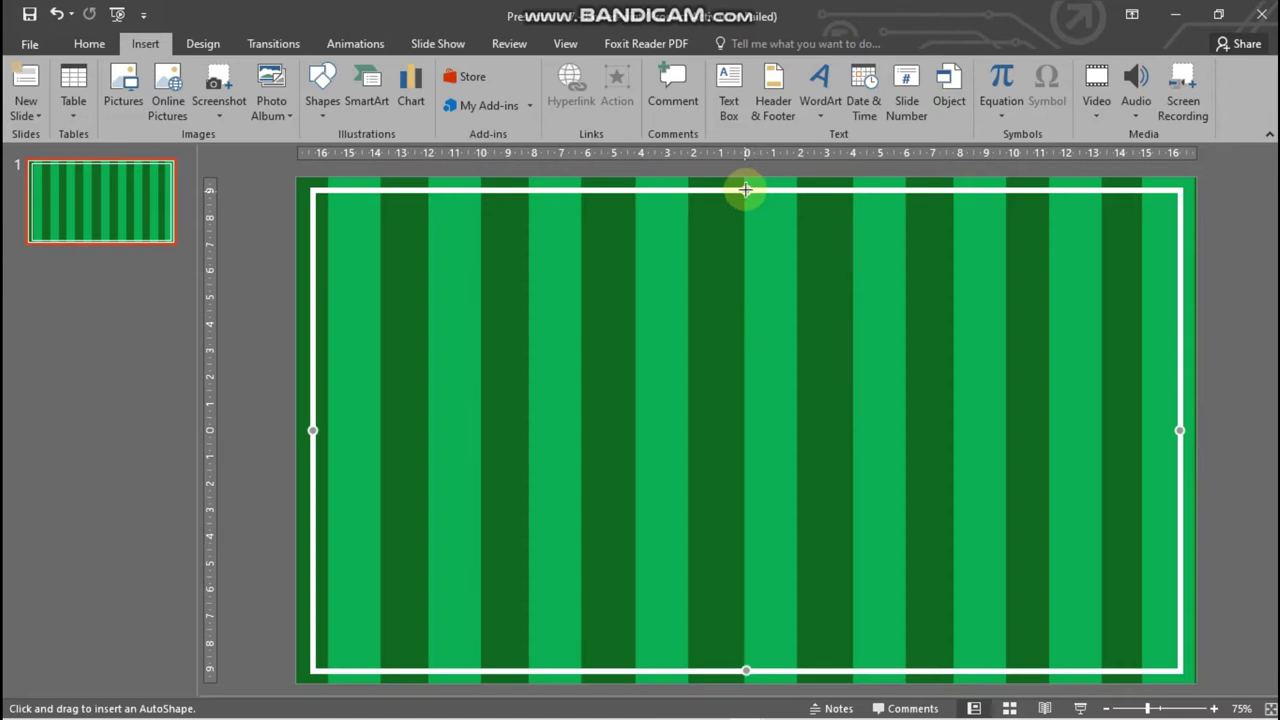
drag(745, 189, 745, 682)
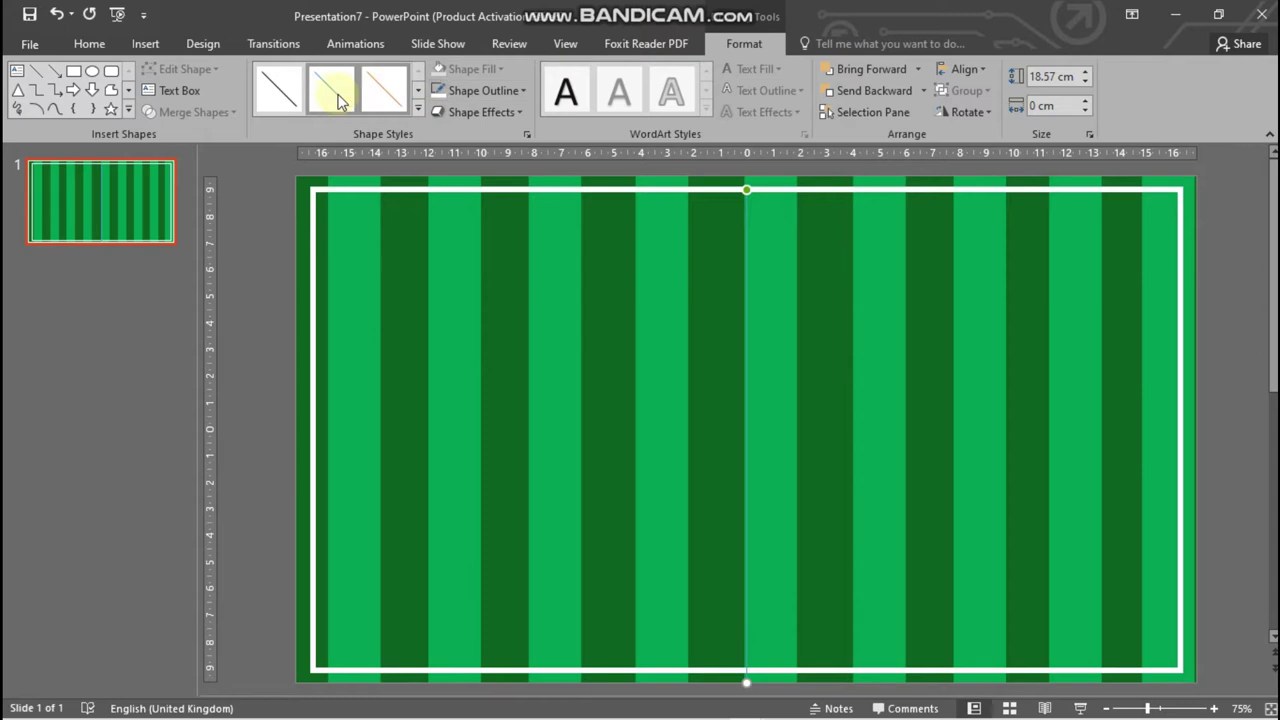
Step: Make the halfway line 6 pt thick and white
click(523, 90)
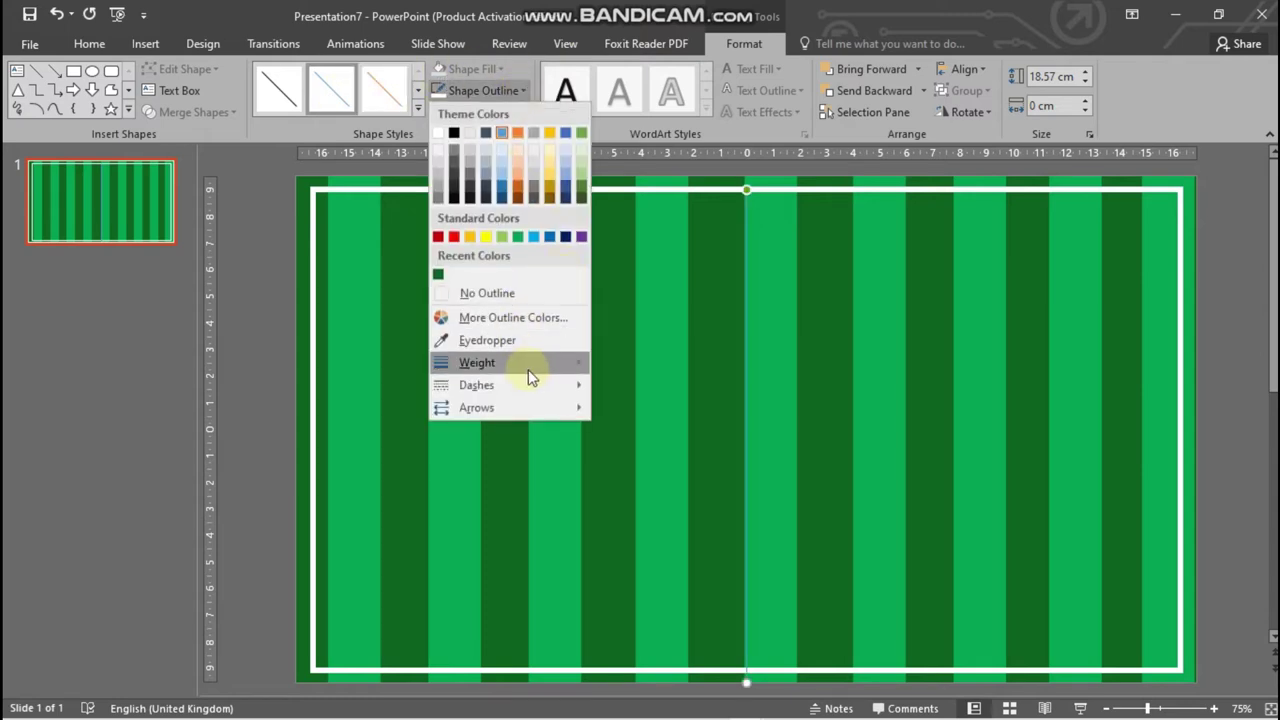
mouse_move(573, 368)
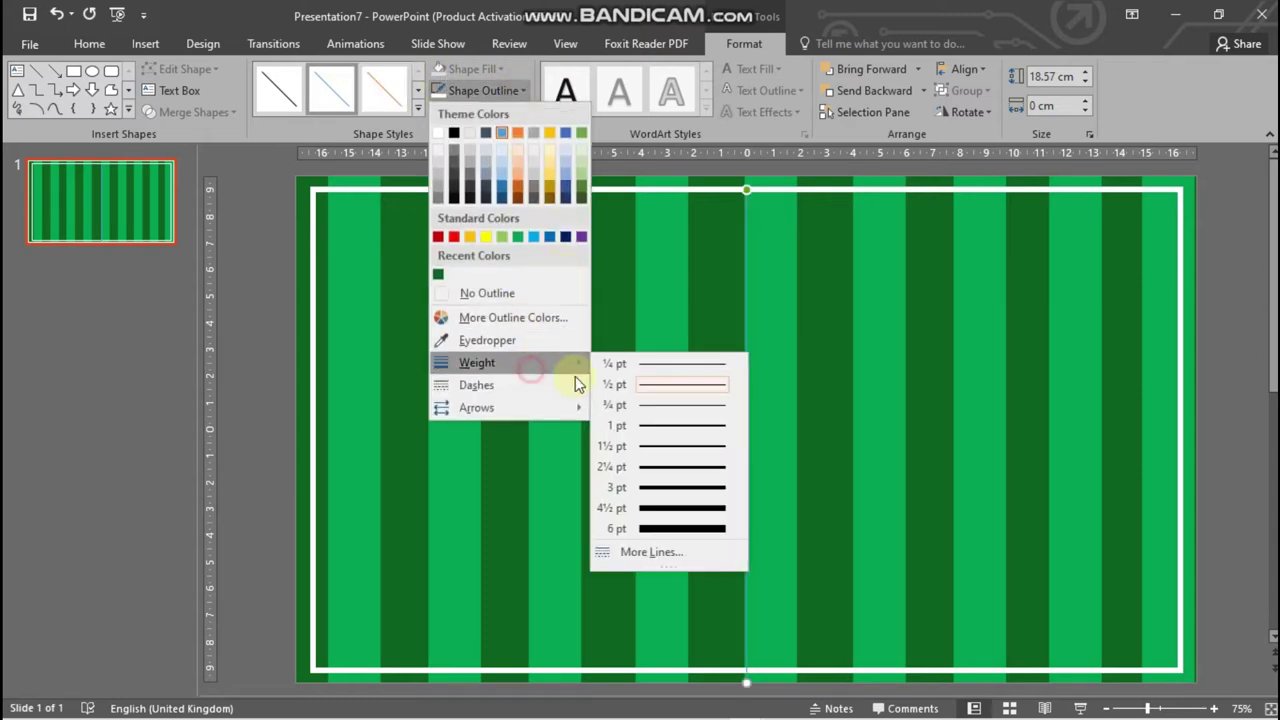
click(686, 526)
click(494, 89)
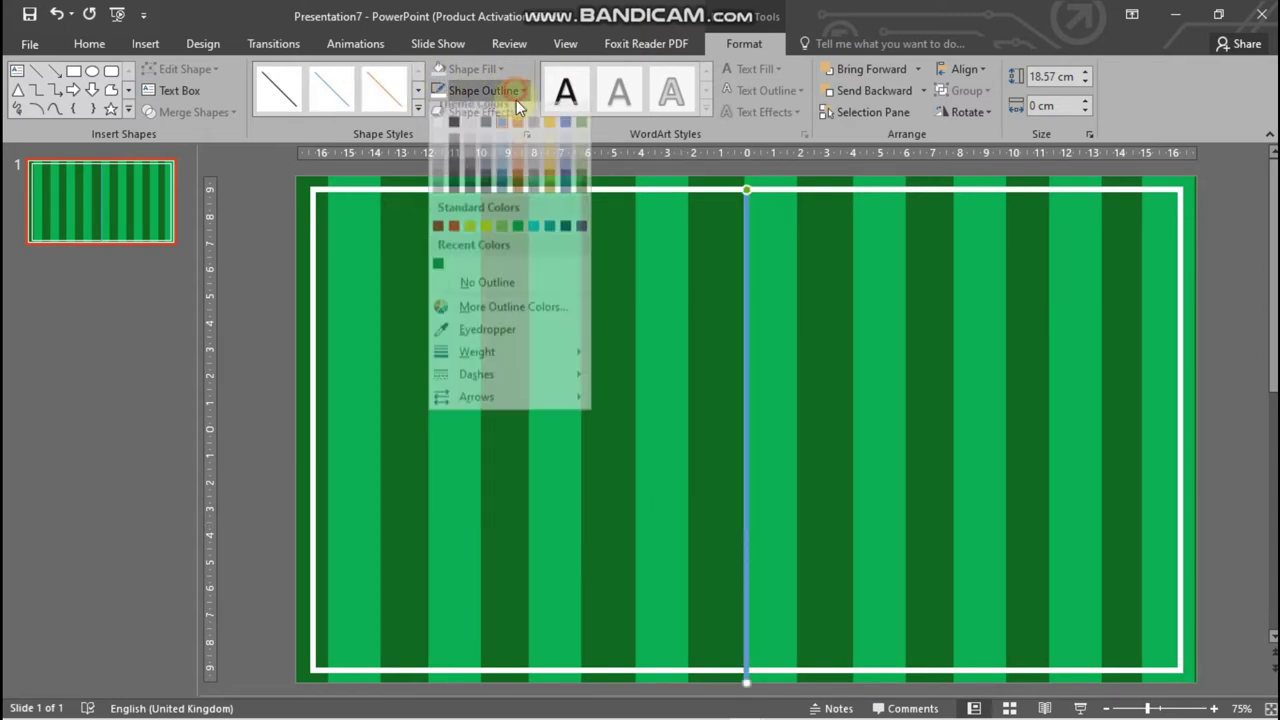
click(437, 147)
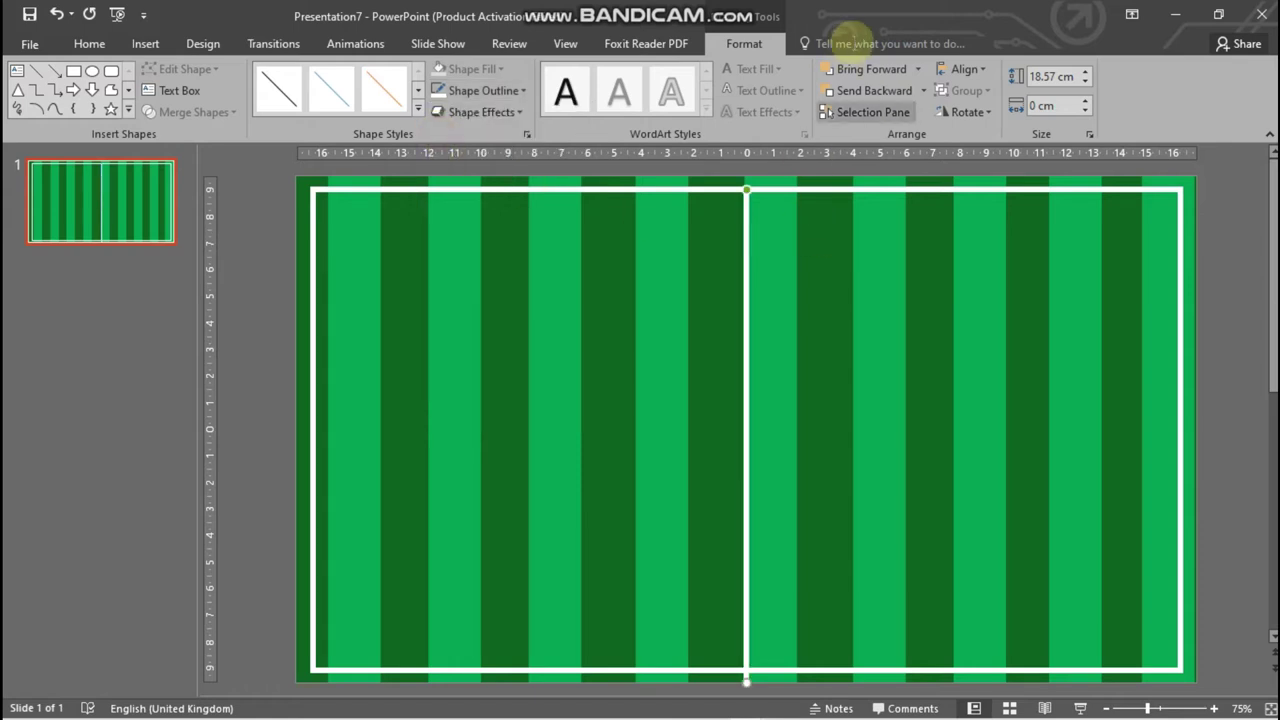
Step: Centre the halfway line horizontally and vertically on the slide
click(942, 72)
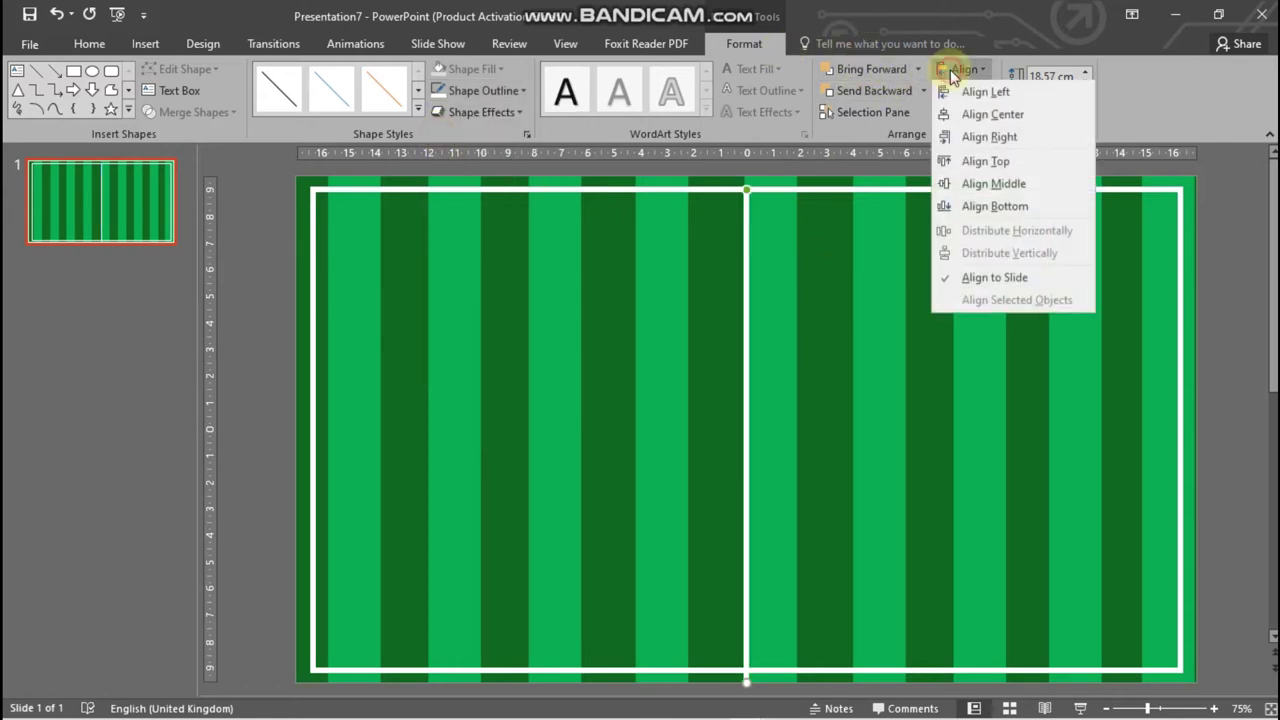
click(1008, 117)
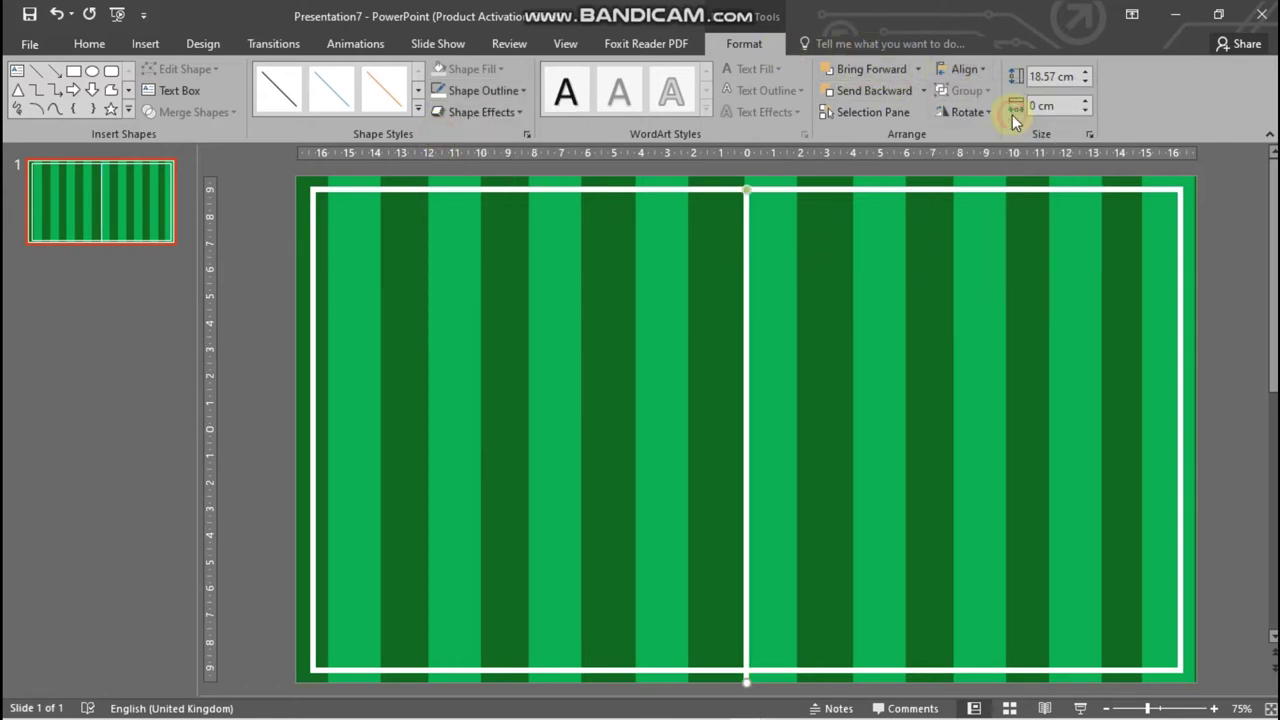
click(977, 71)
click(1007, 186)
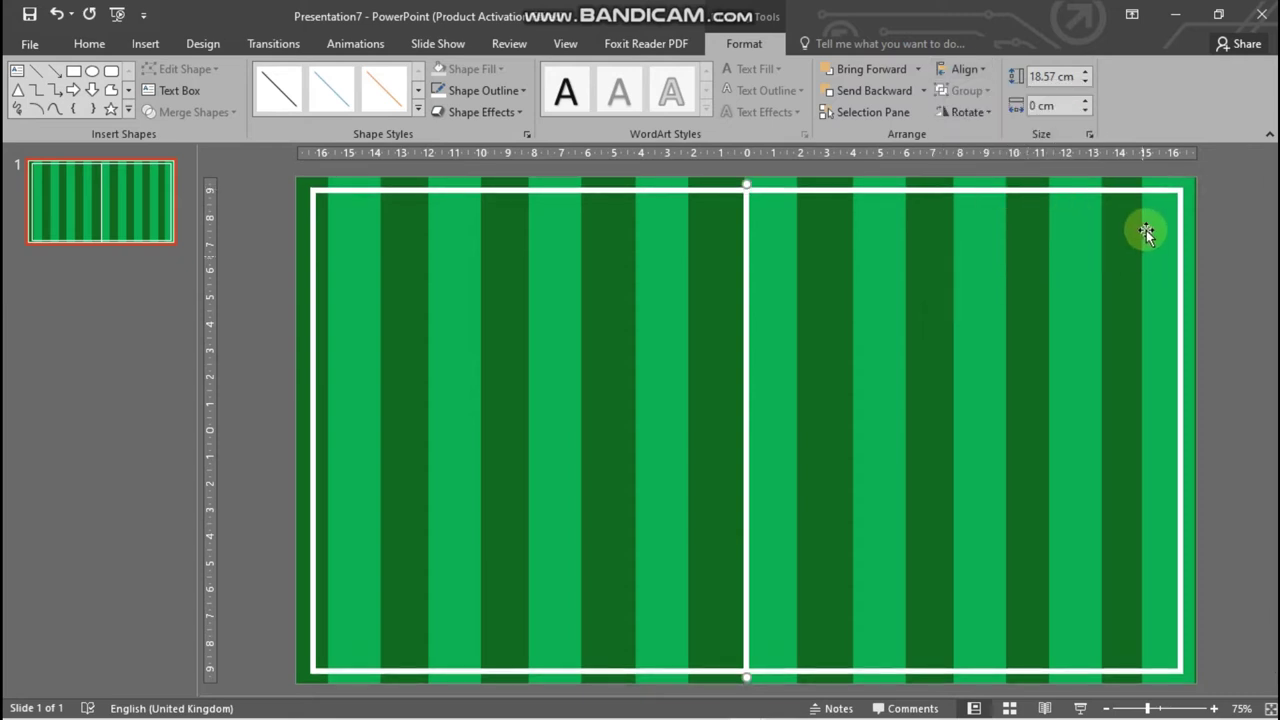
click(1220, 352)
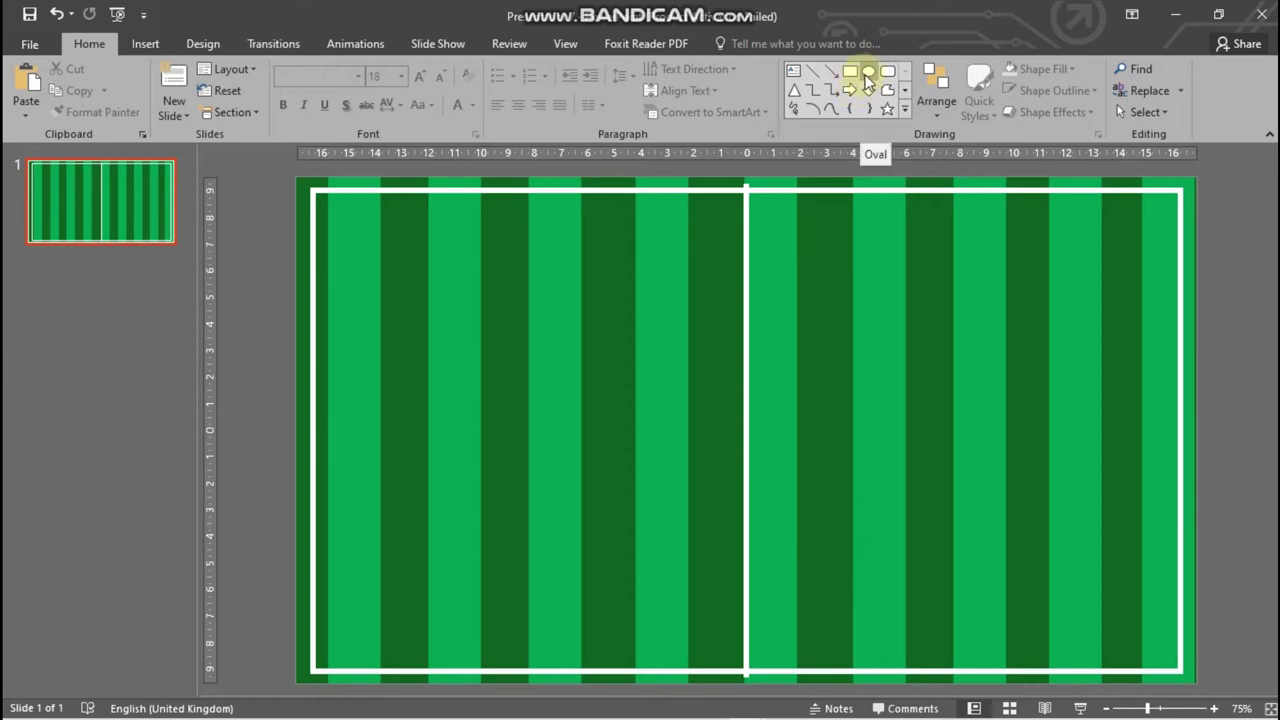
Step: Draw an oval near the middle of the pitch and remove its fill
click(869, 76)
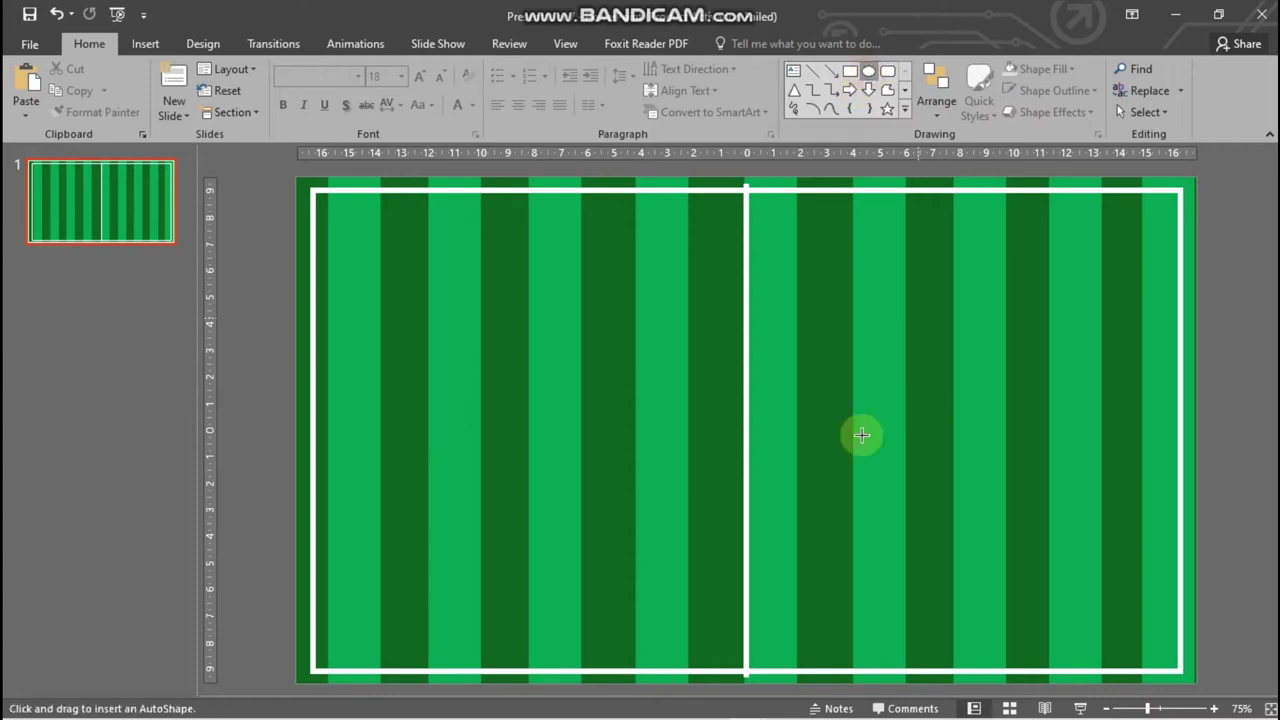
drag(684, 333, 863, 530)
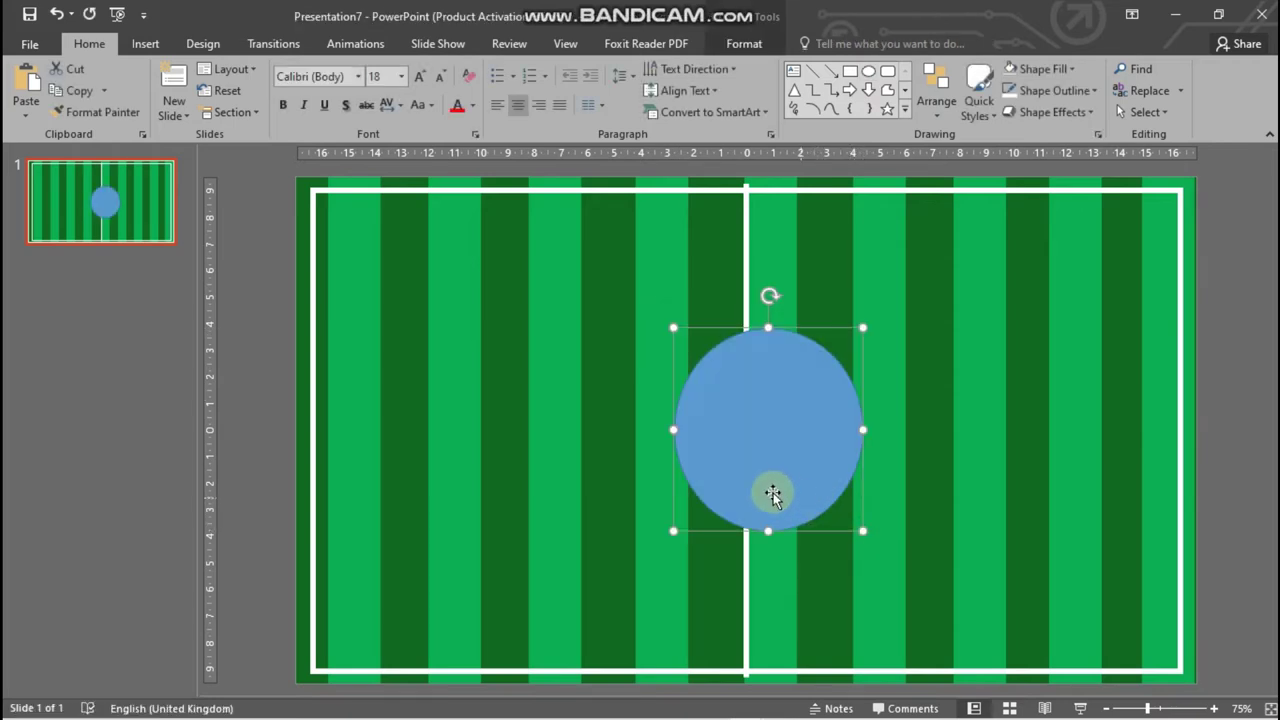
click(740, 43)
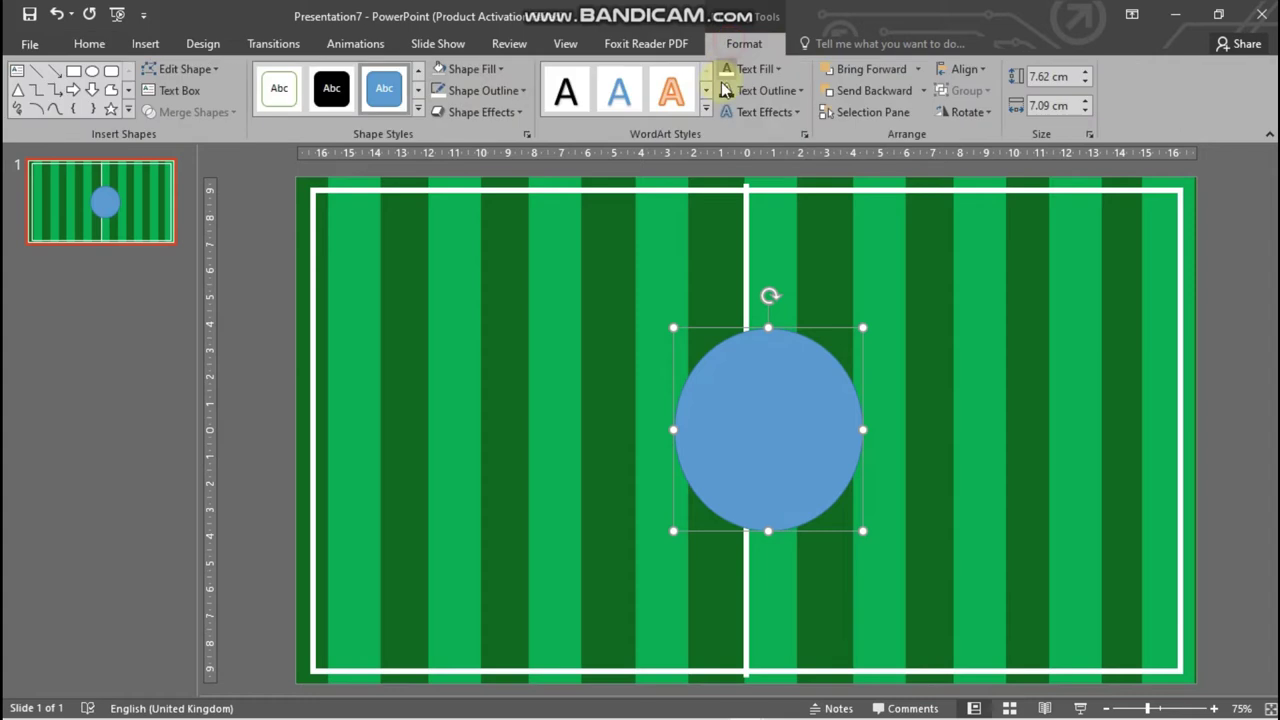
click(483, 68)
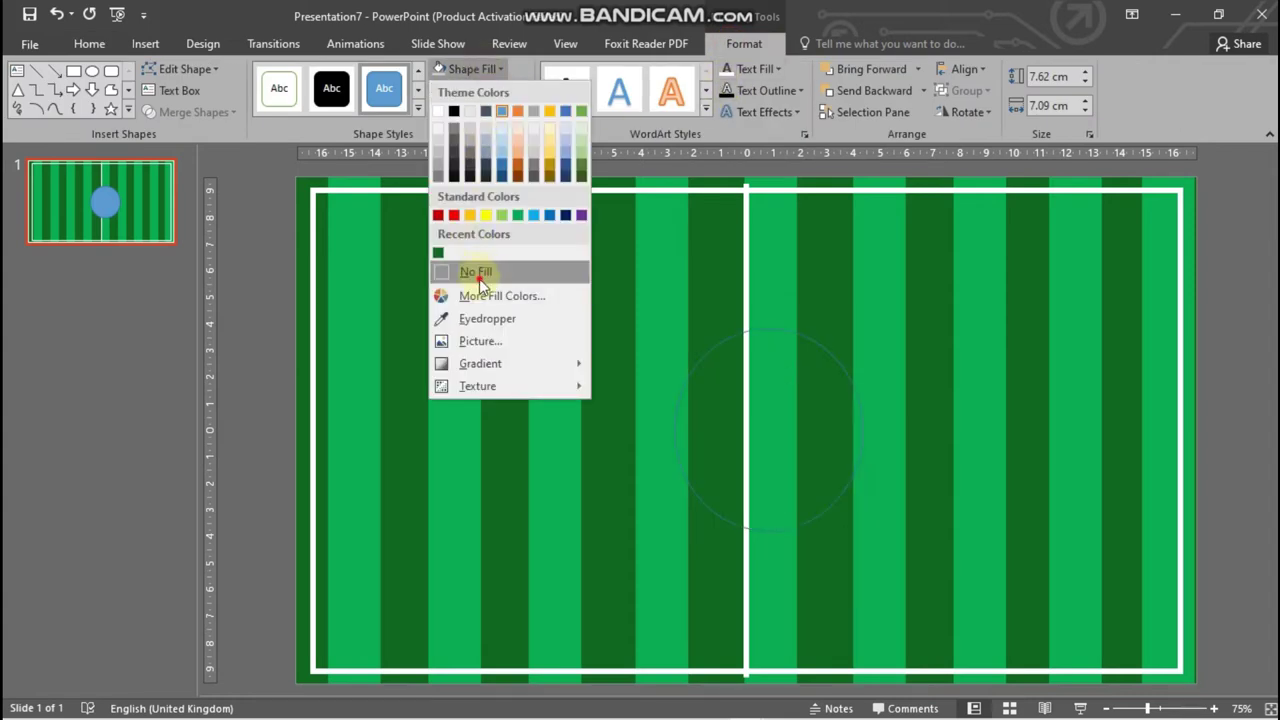
click(476, 269)
Step: Give the circle a 6 pt white outline
click(488, 90)
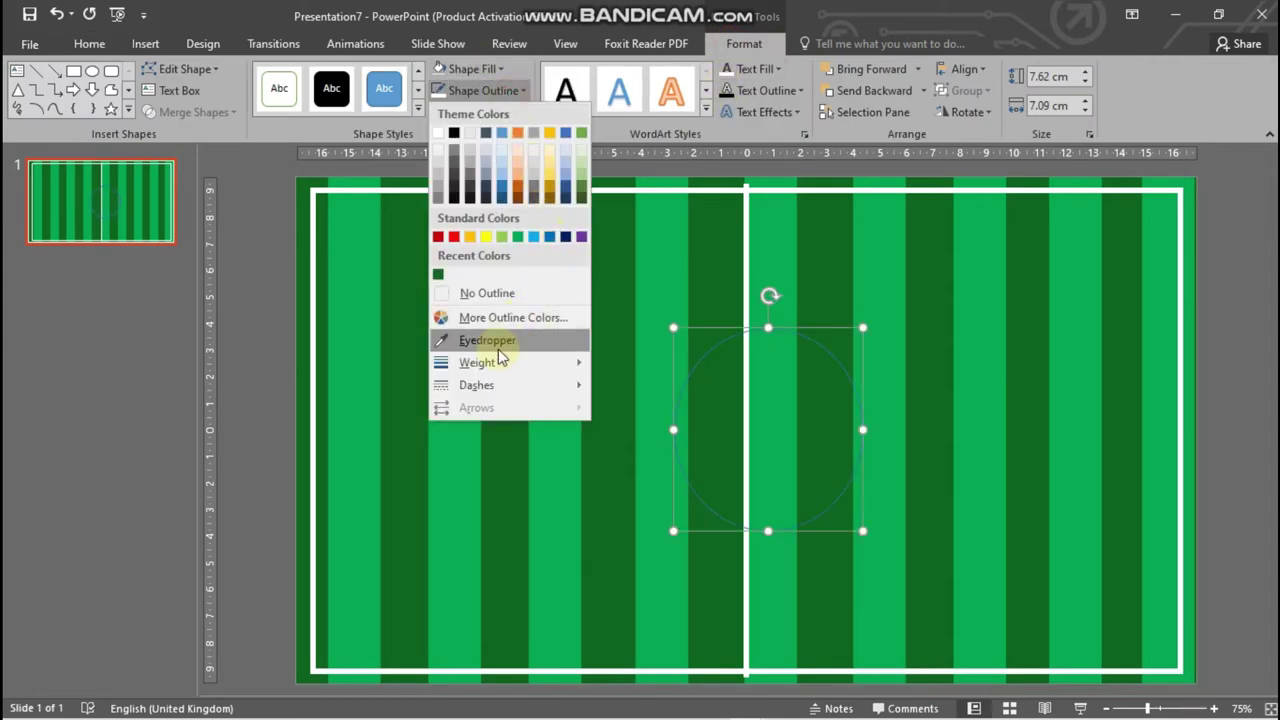
mouse_move(497, 362)
click(695, 531)
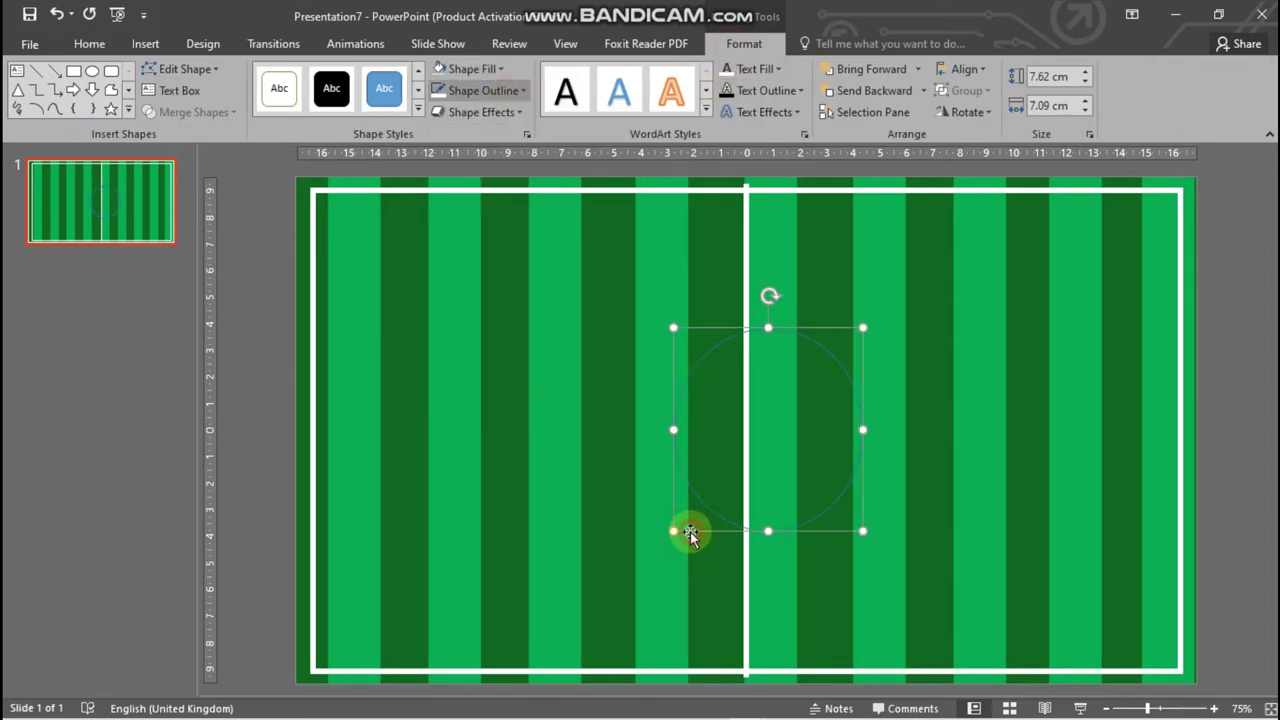
click(500, 90)
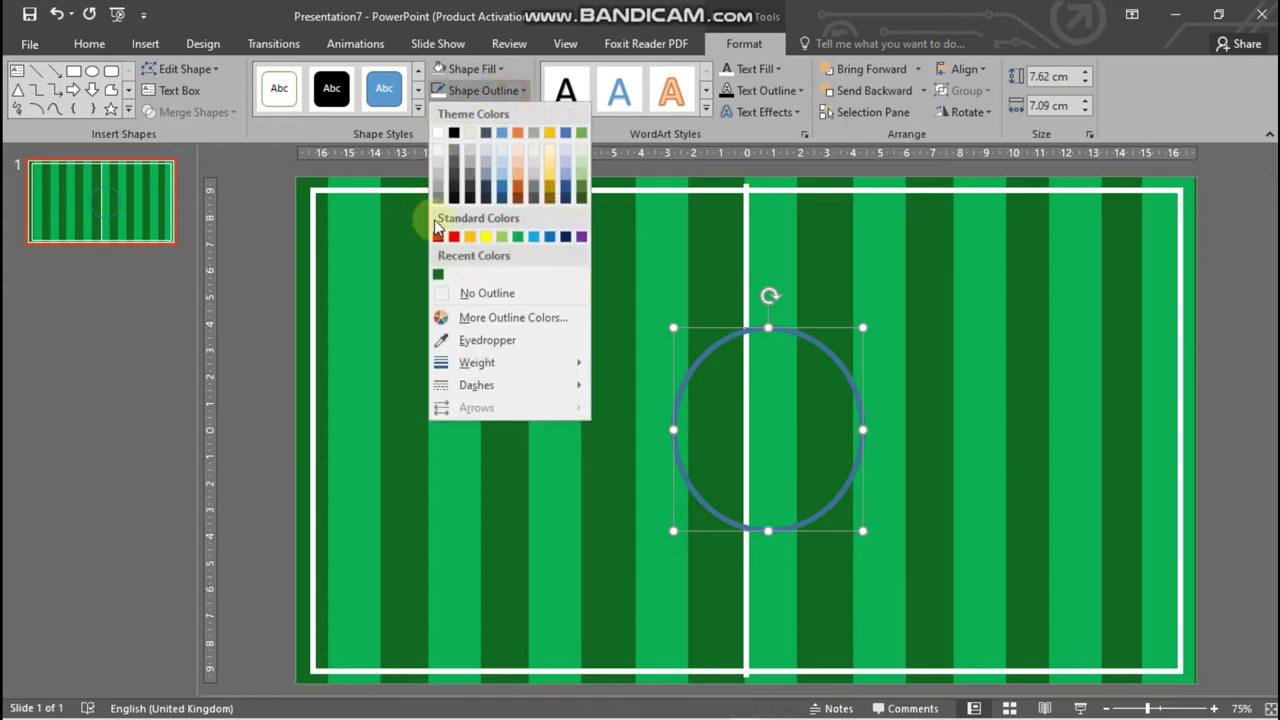
click(438, 132)
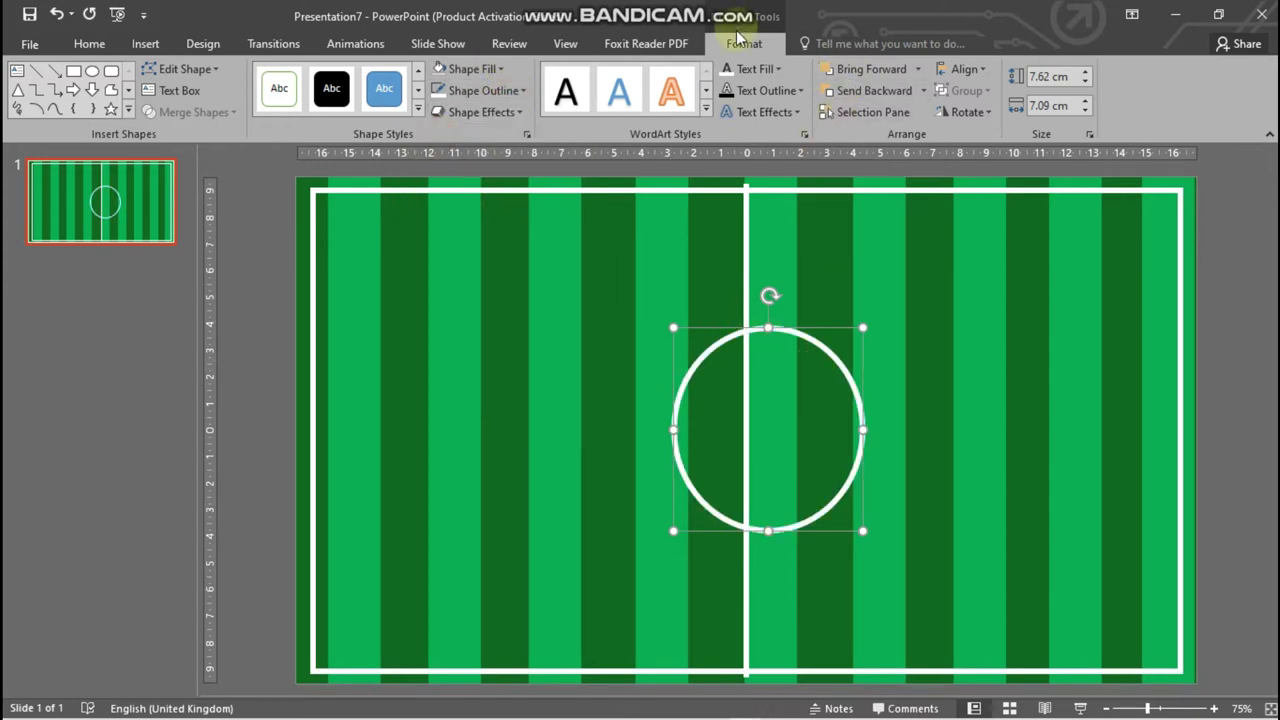
Step: Centre the circle horizontally and vertically on the slide
click(977, 74)
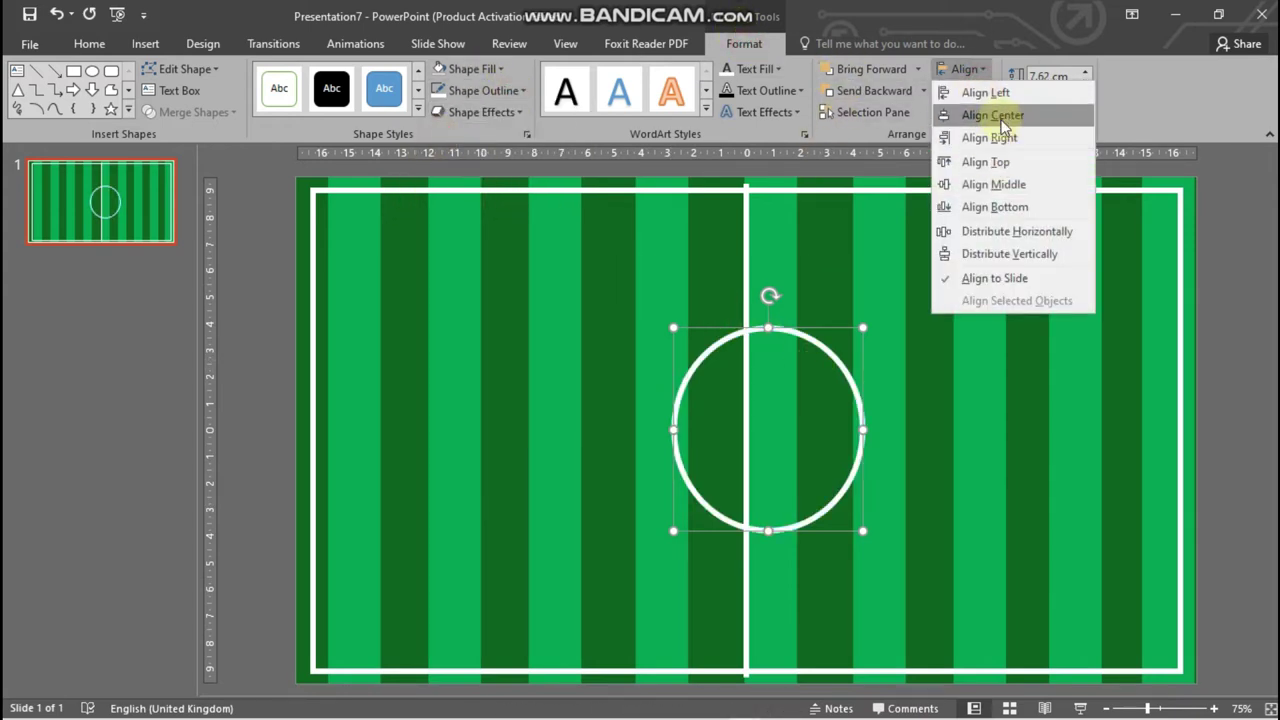
click(1002, 116)
click(973, 75)
click(1020, 188)
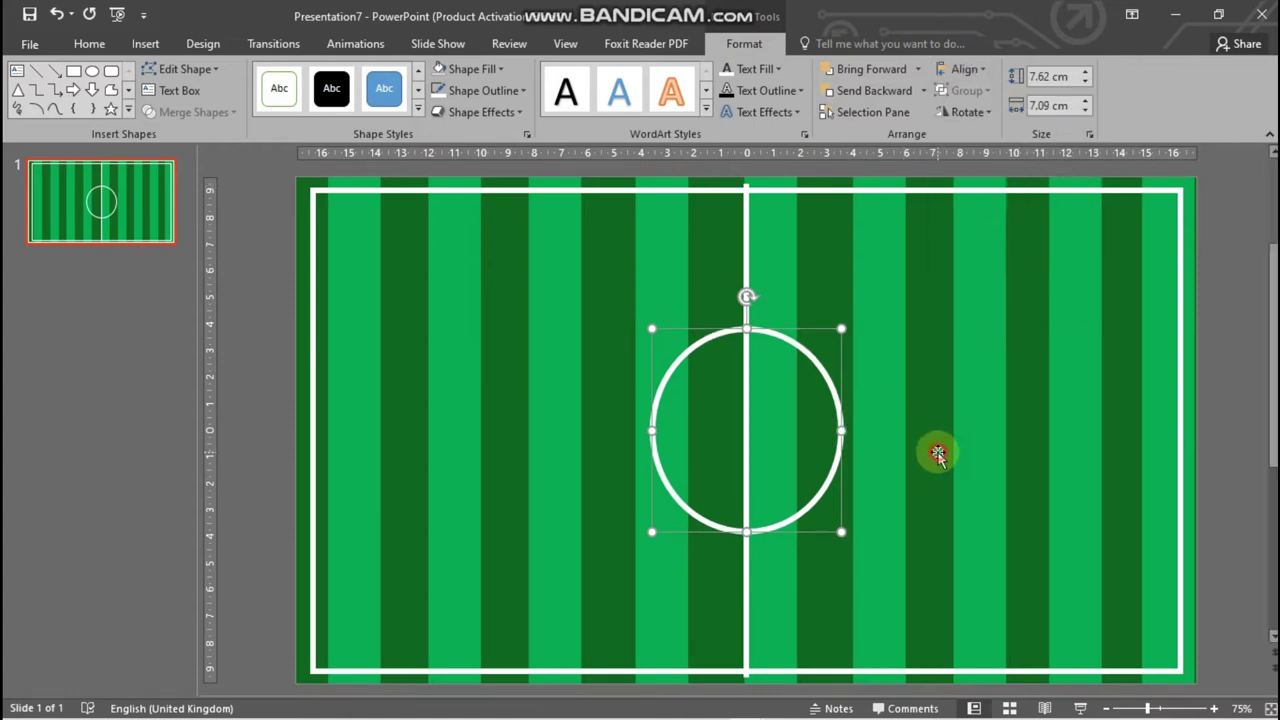
click(934, 452)
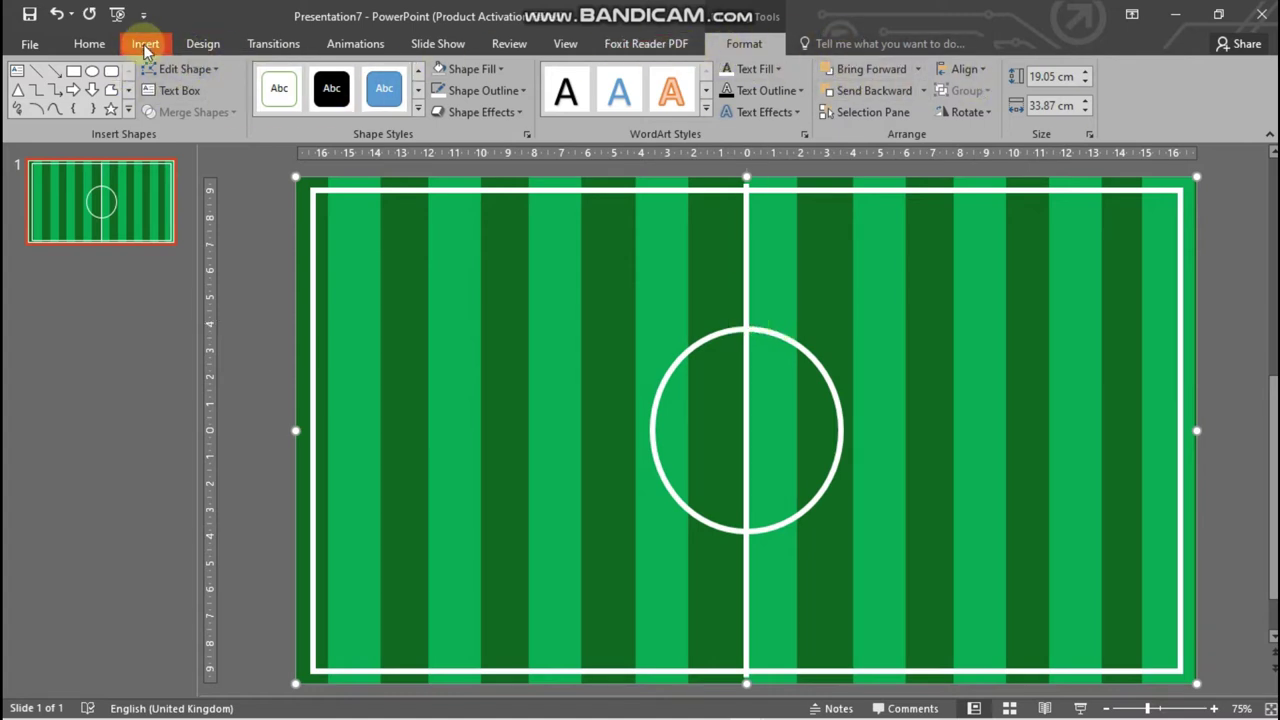
Step: Draw a small oval inside the centre circle, filled white with no outline
click(143, 44)
click(322, 90)
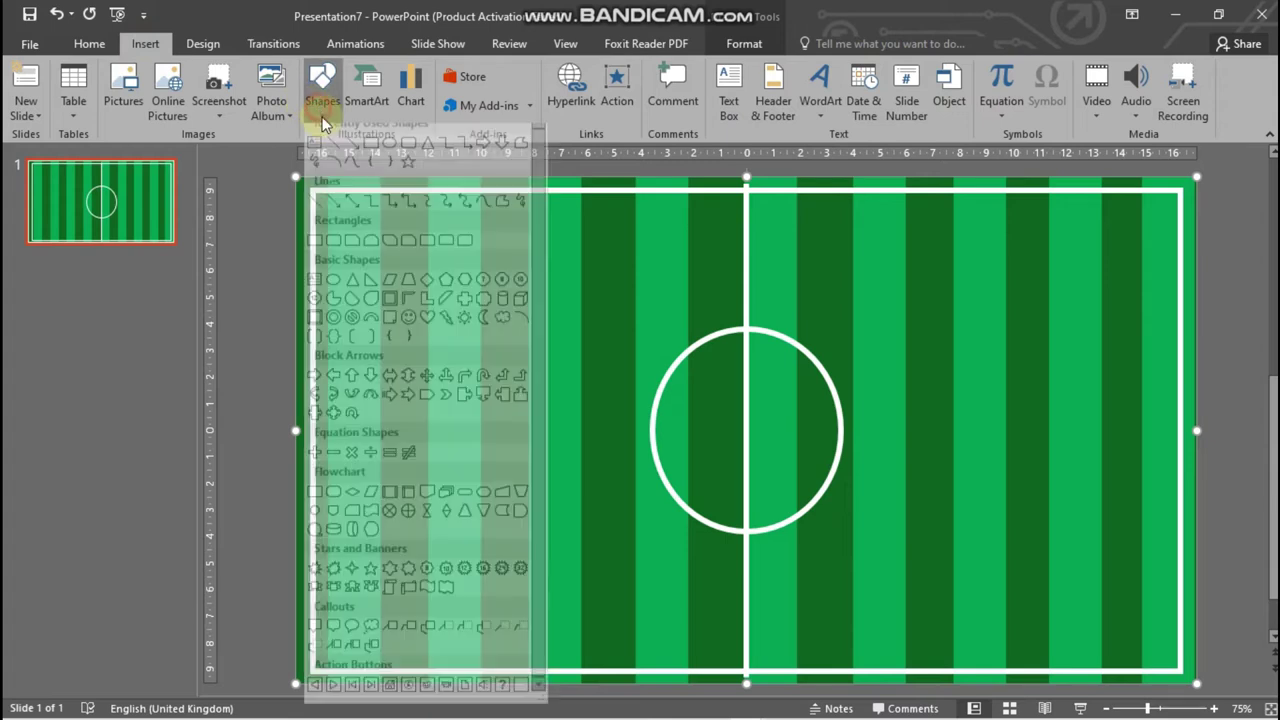
click(389, 157)
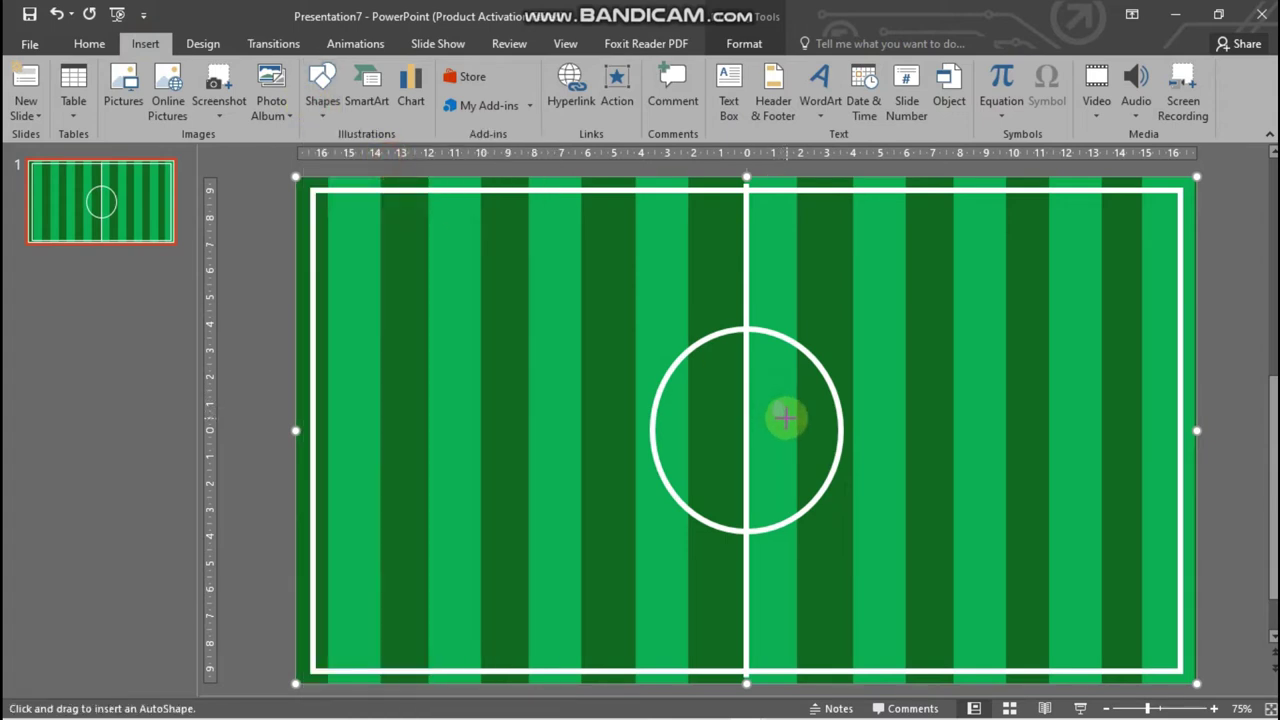
drag(786, 418, 768, 400)
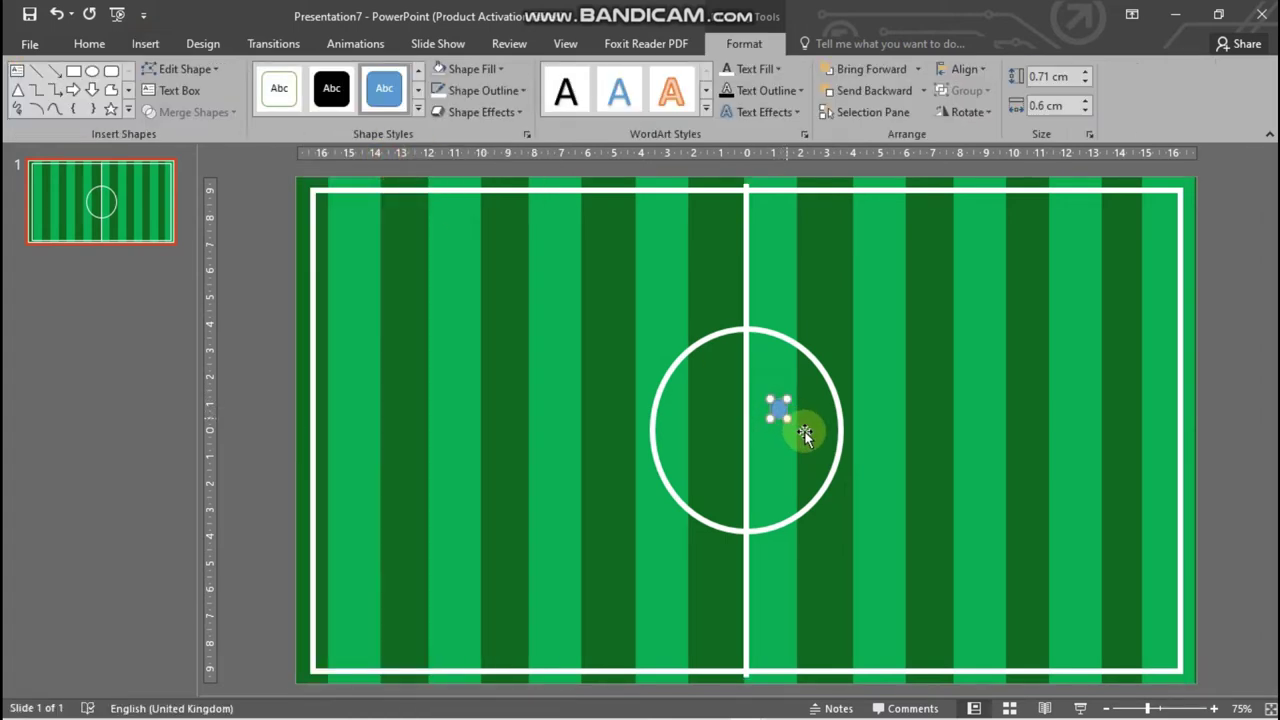
click(491, 74)
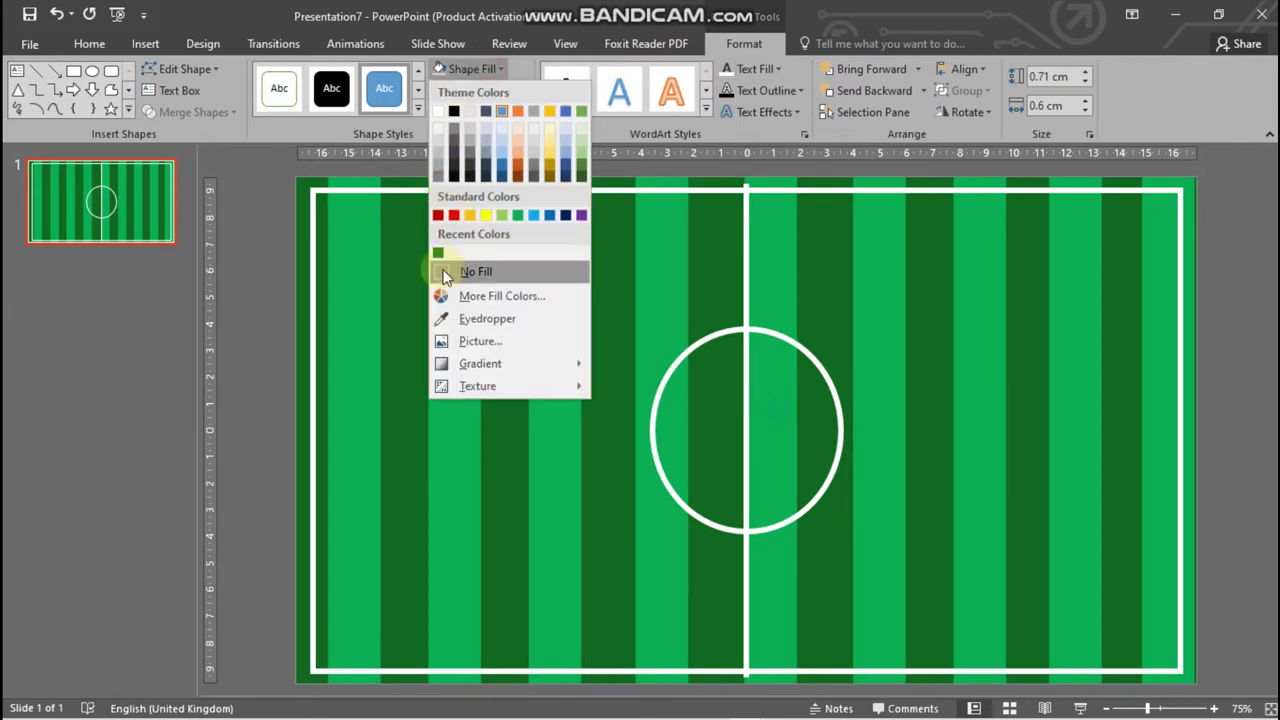
click(438, 113)
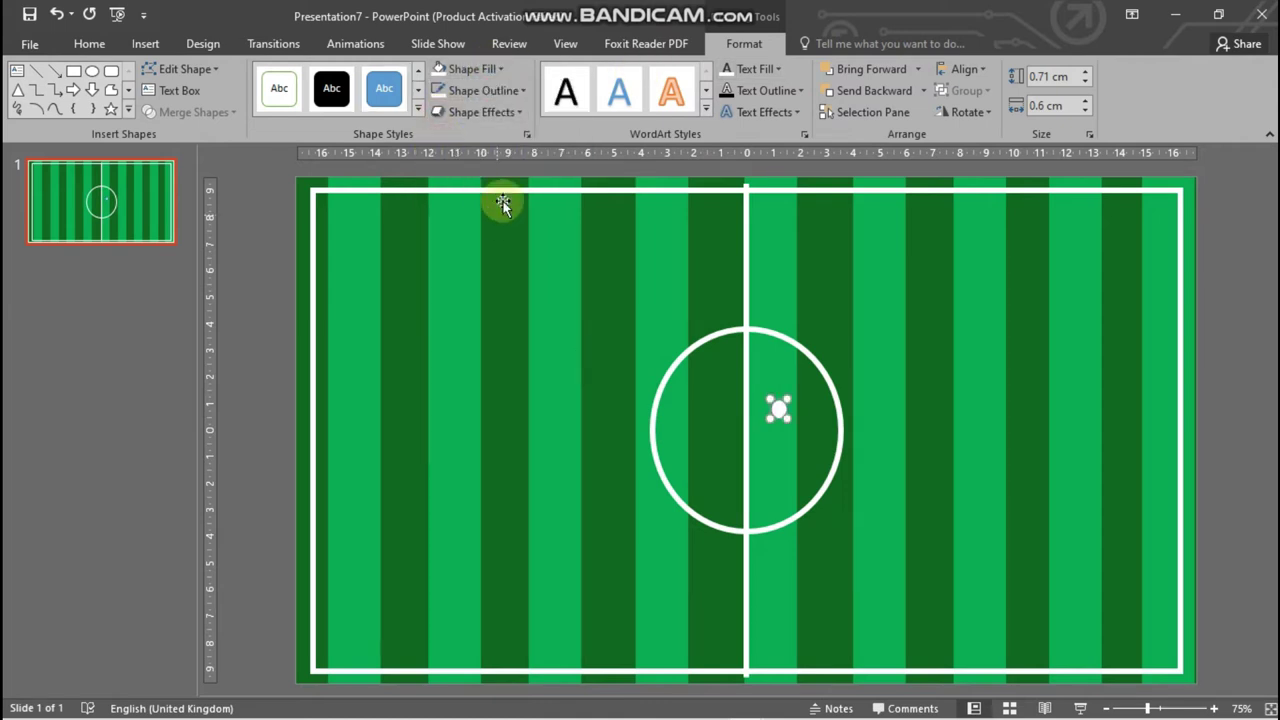
click(483, 90)
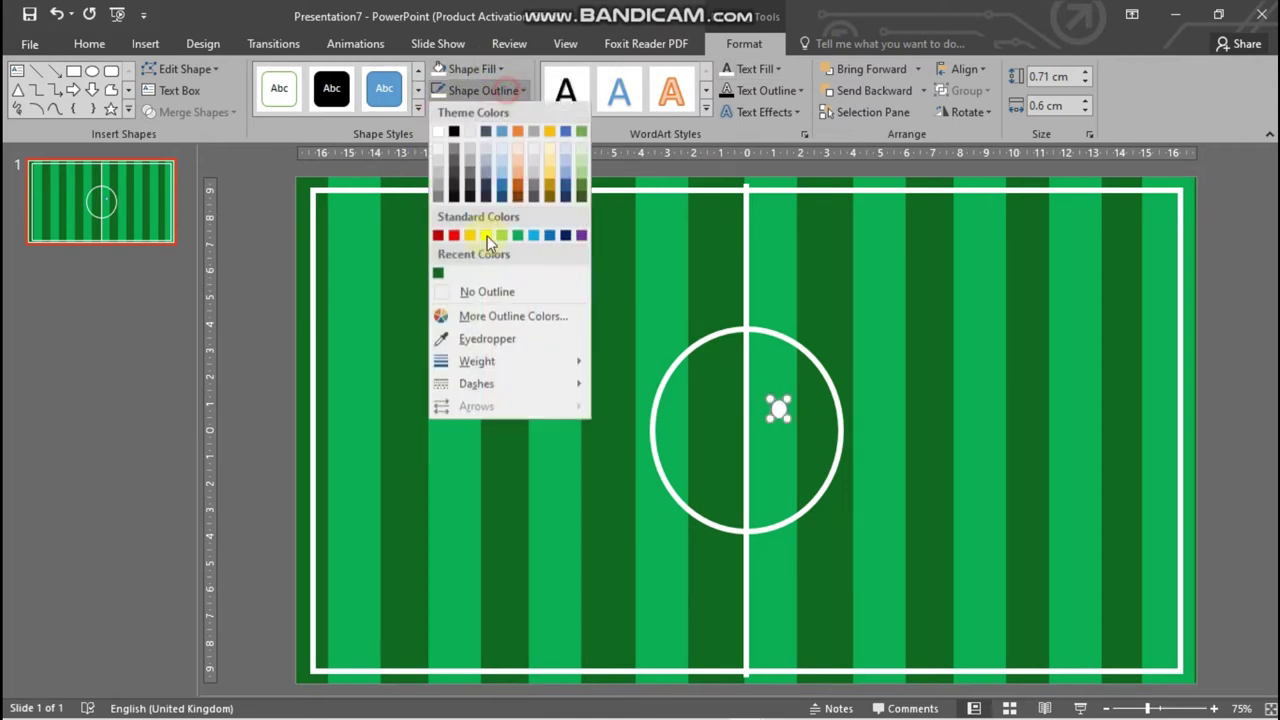
click(442, 291)
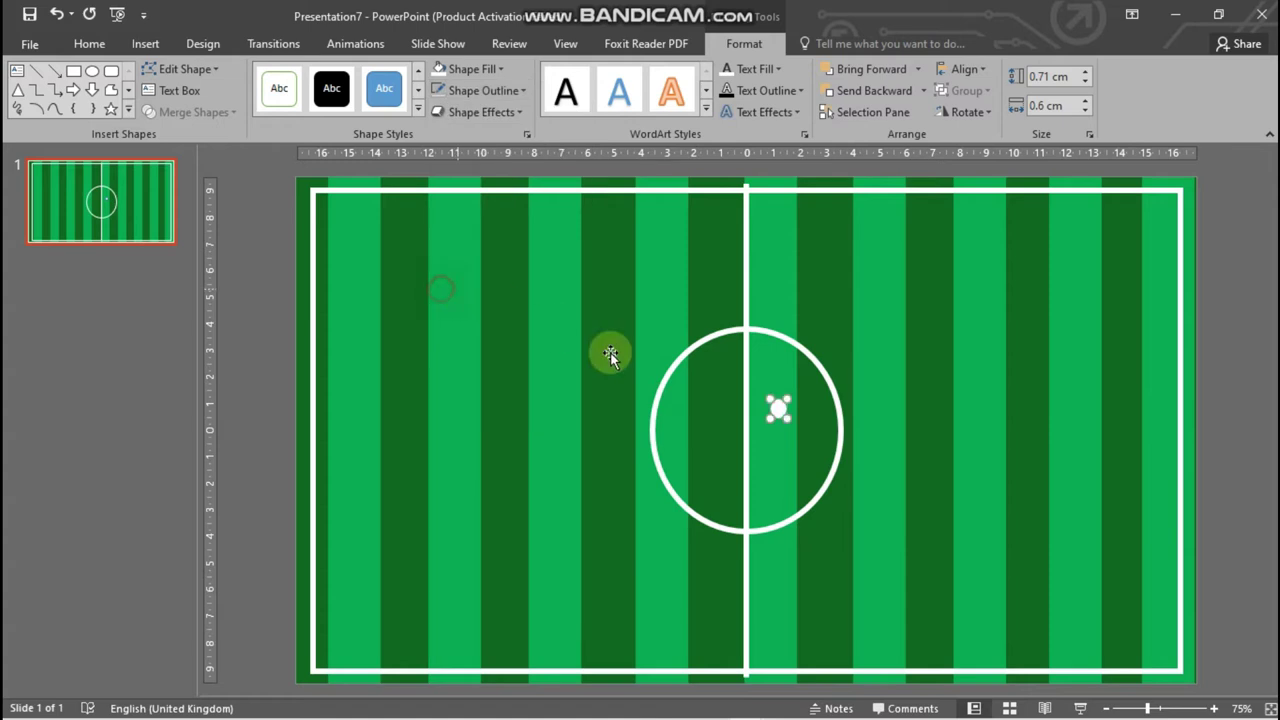
Step: Centre the spot horizontally and vertically on the slide
click(977, 74)
click(991, 115)
click(980, 74)
click(998, 181)
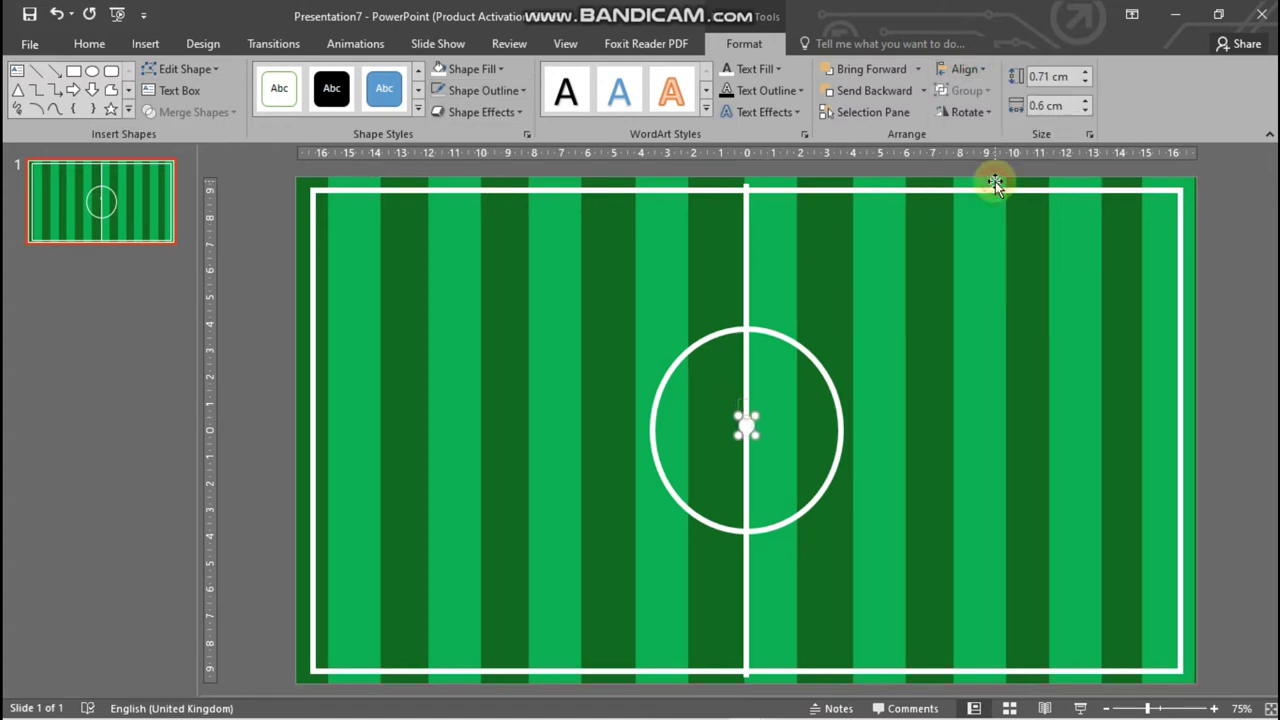
click(1026, 270)
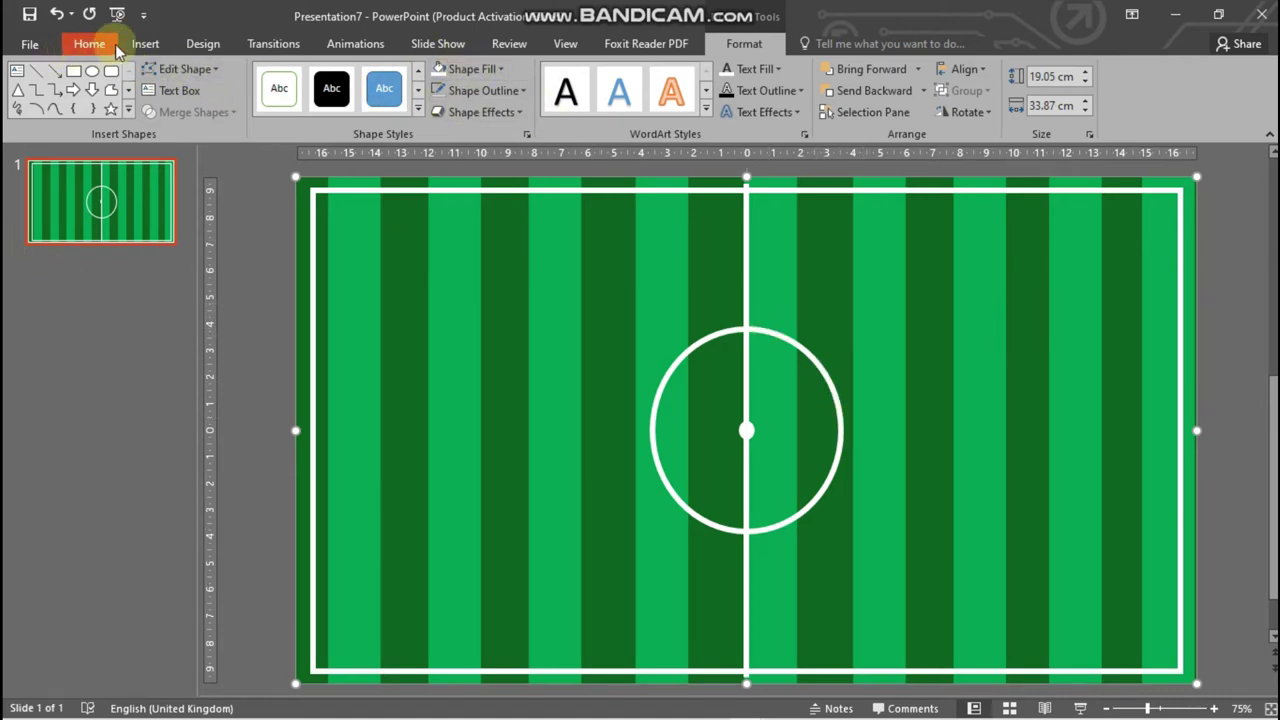
click(143, 44)
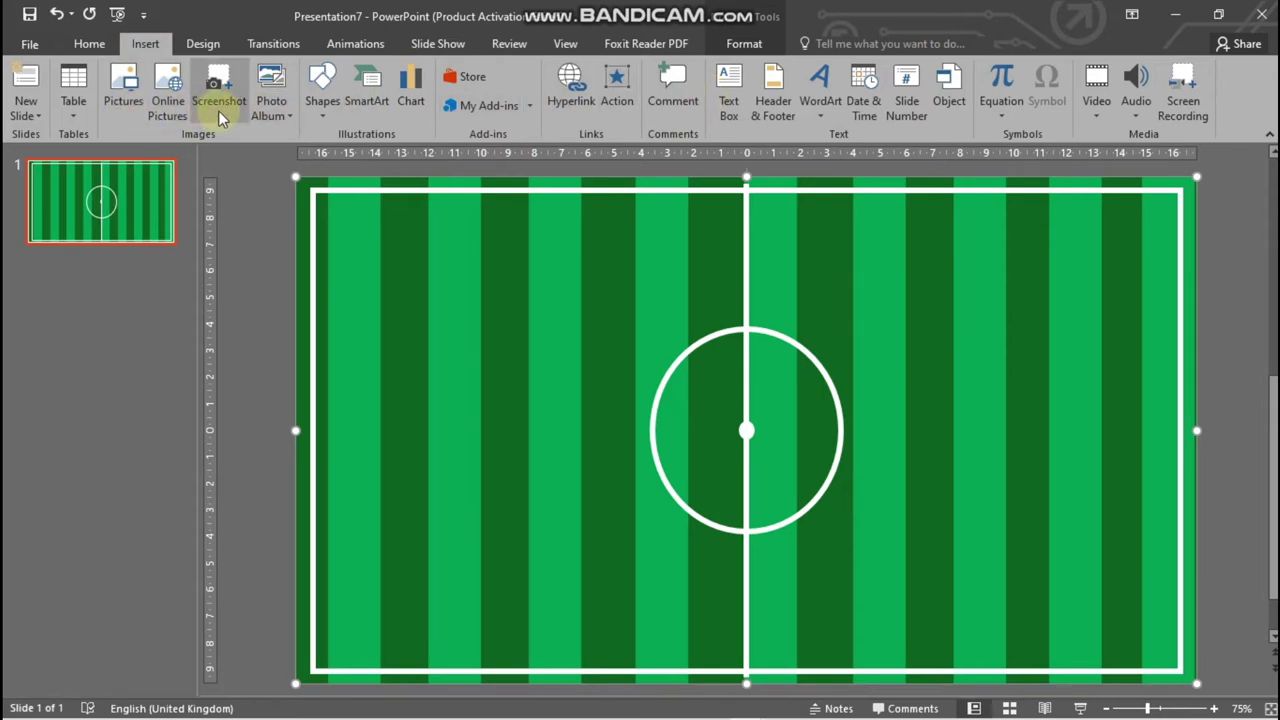
Step: Draw a tall rectangle on the left half of the pitch
click(321, 110)
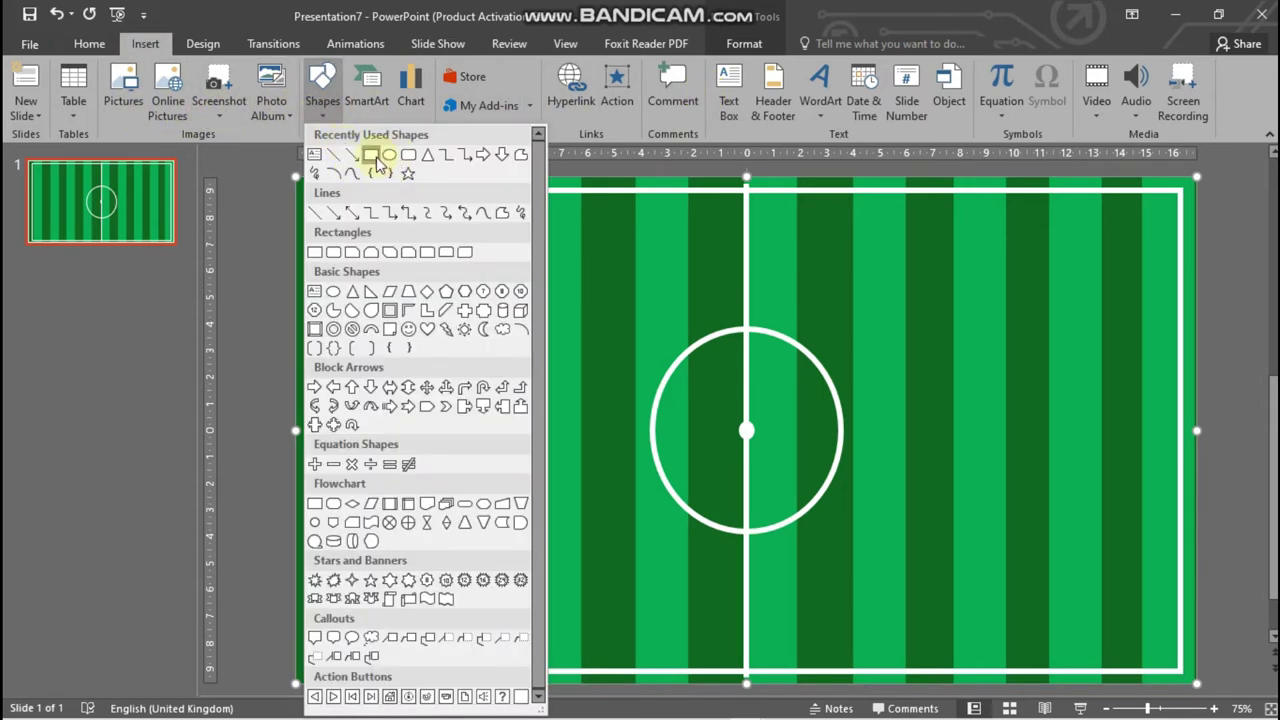
click(375, 158)
mouse_move(355, 273)
mouse_down()
mouse_move(466, 408)
mouse_move(460, 524)
mouse_up()
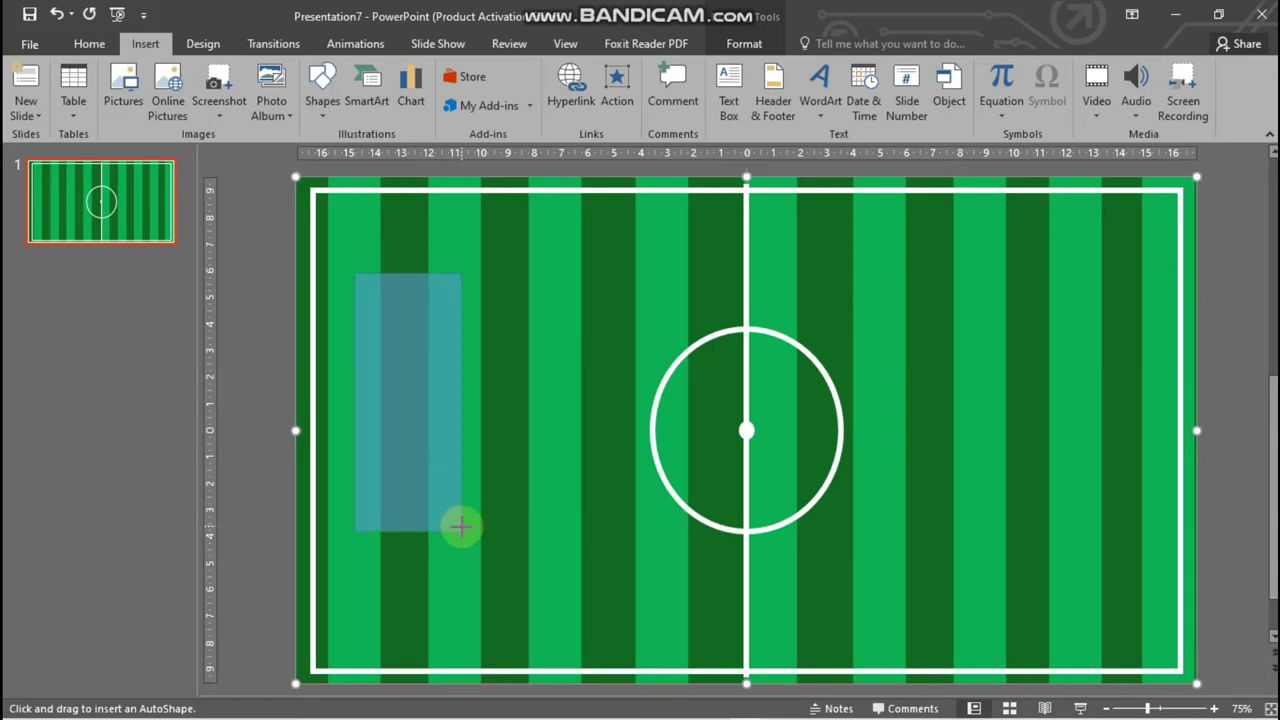
drag(461, 527, 481, 531)
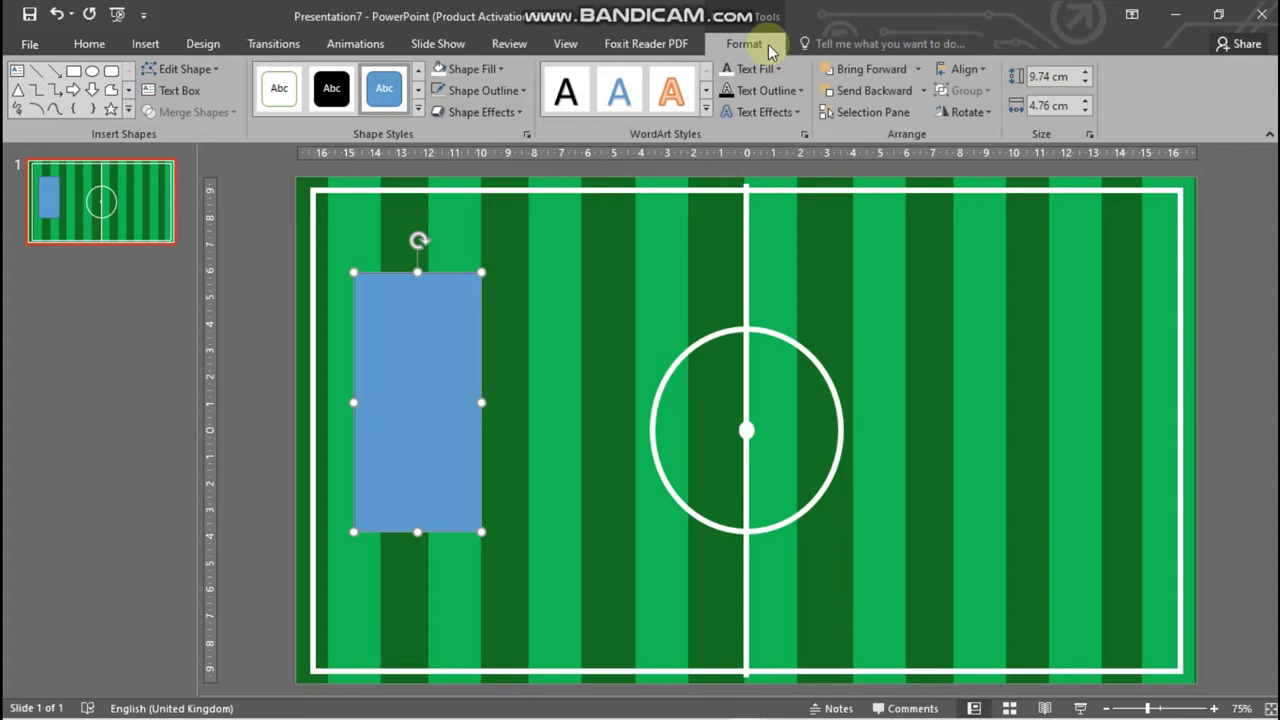
Step: Make the rectangle unfilled with a thicker white outline
click(492, 72)
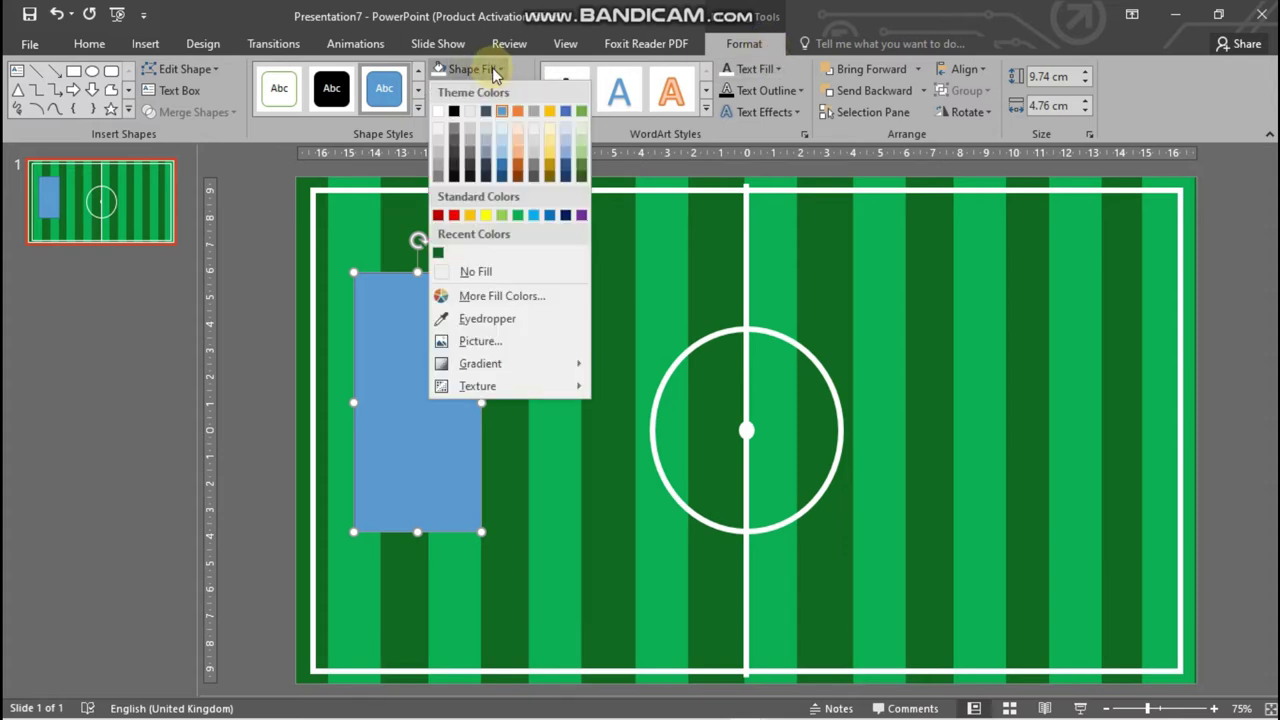
click(450, 273)
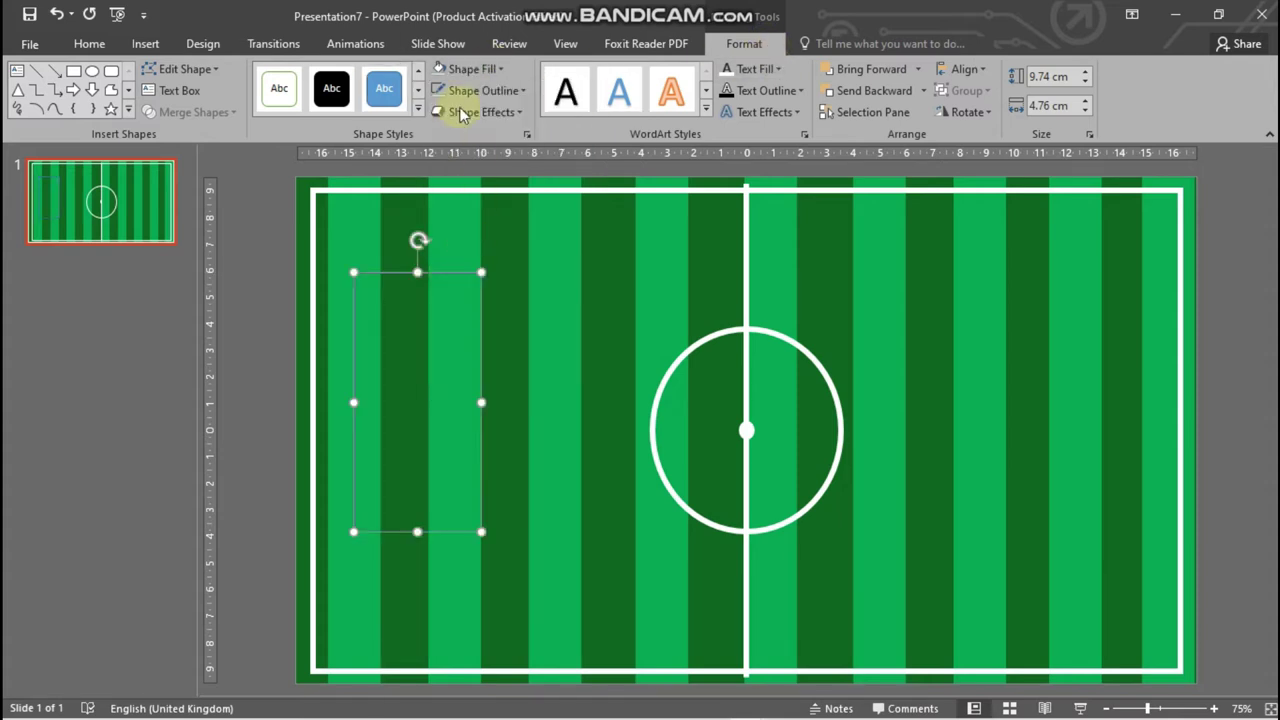
click(498, 90)
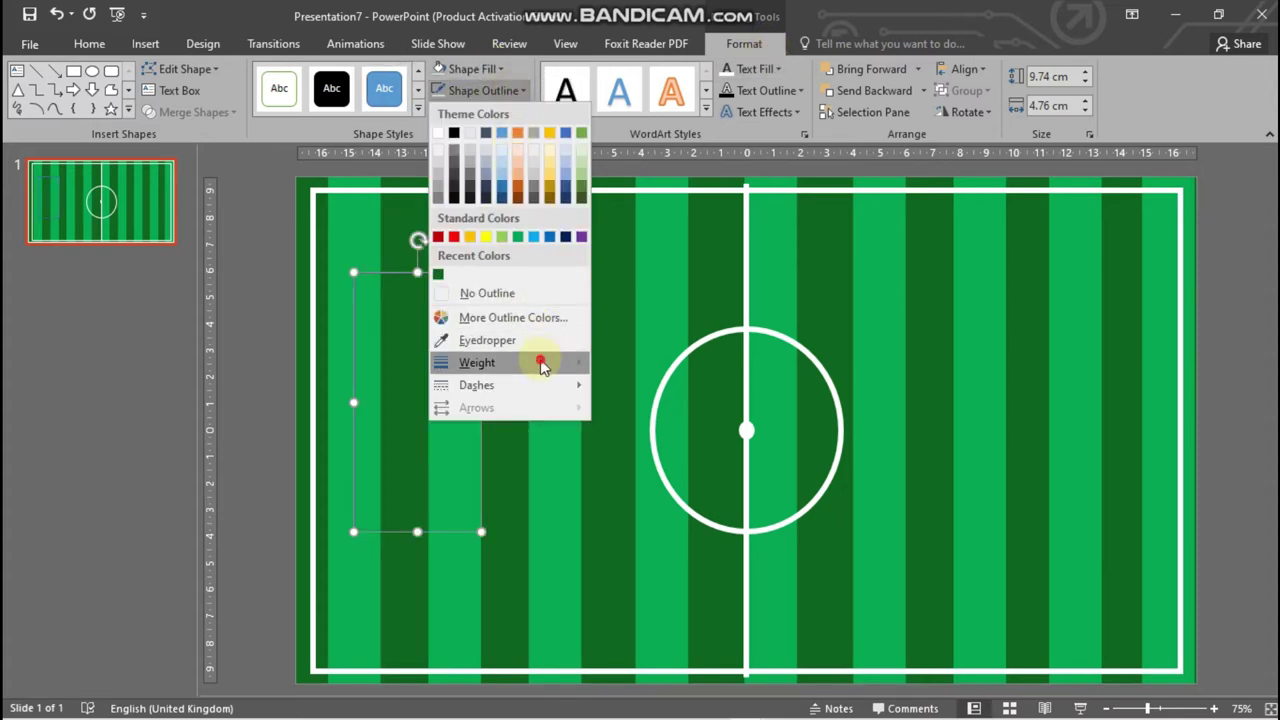
mouse_move(543, 362)
click(648, 530)
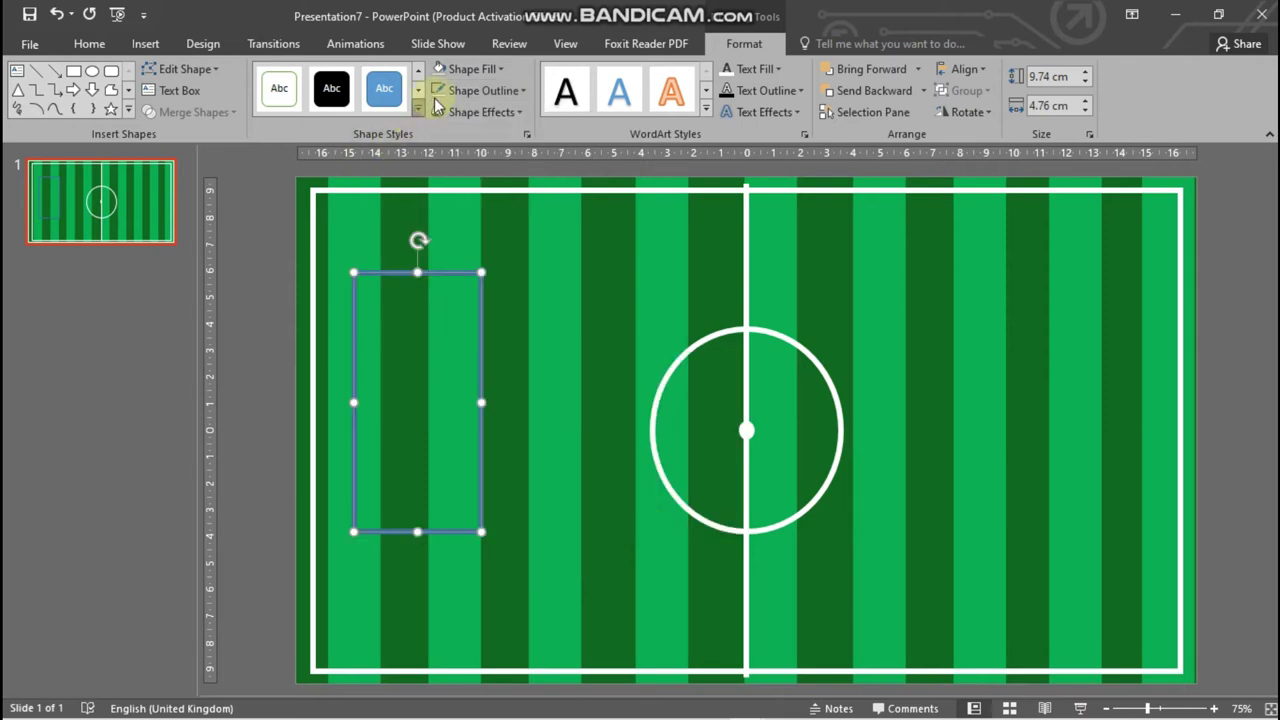
click(500, 90)
click(438, 134)
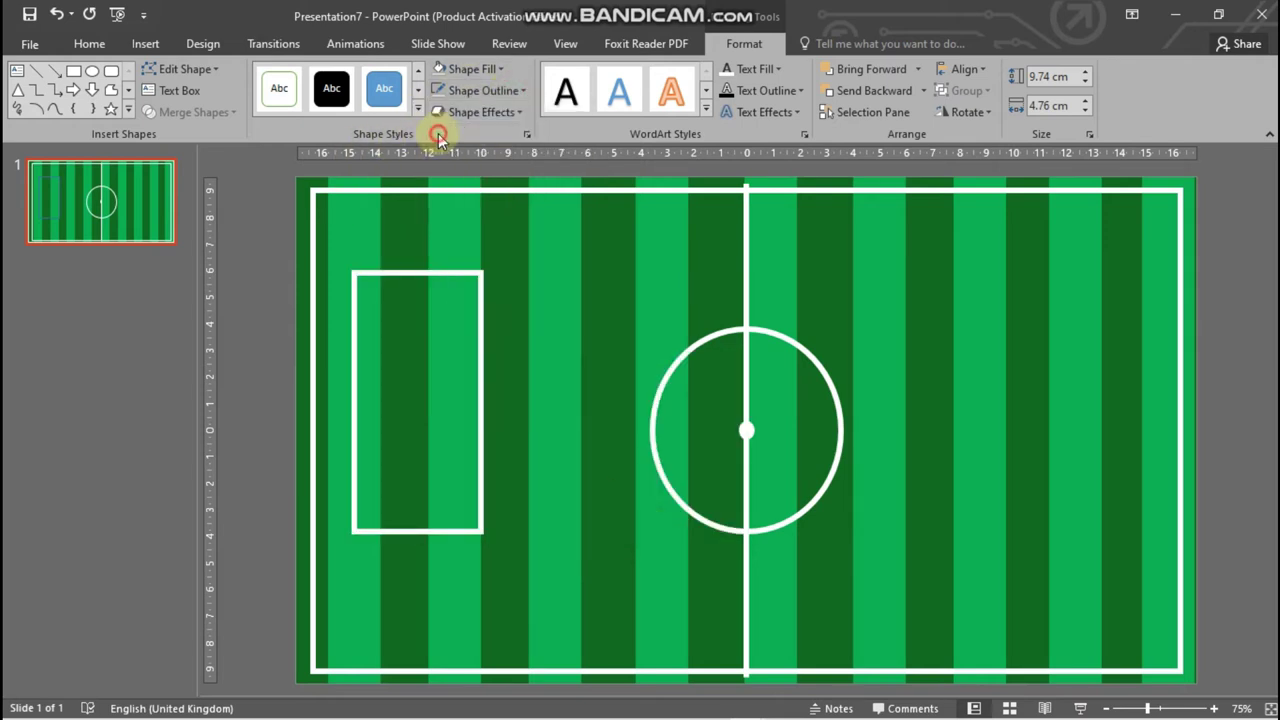
Step: Position the penalty box against the left goal line, vertically centred on the pitch
drag(480, 420, 443, 440)
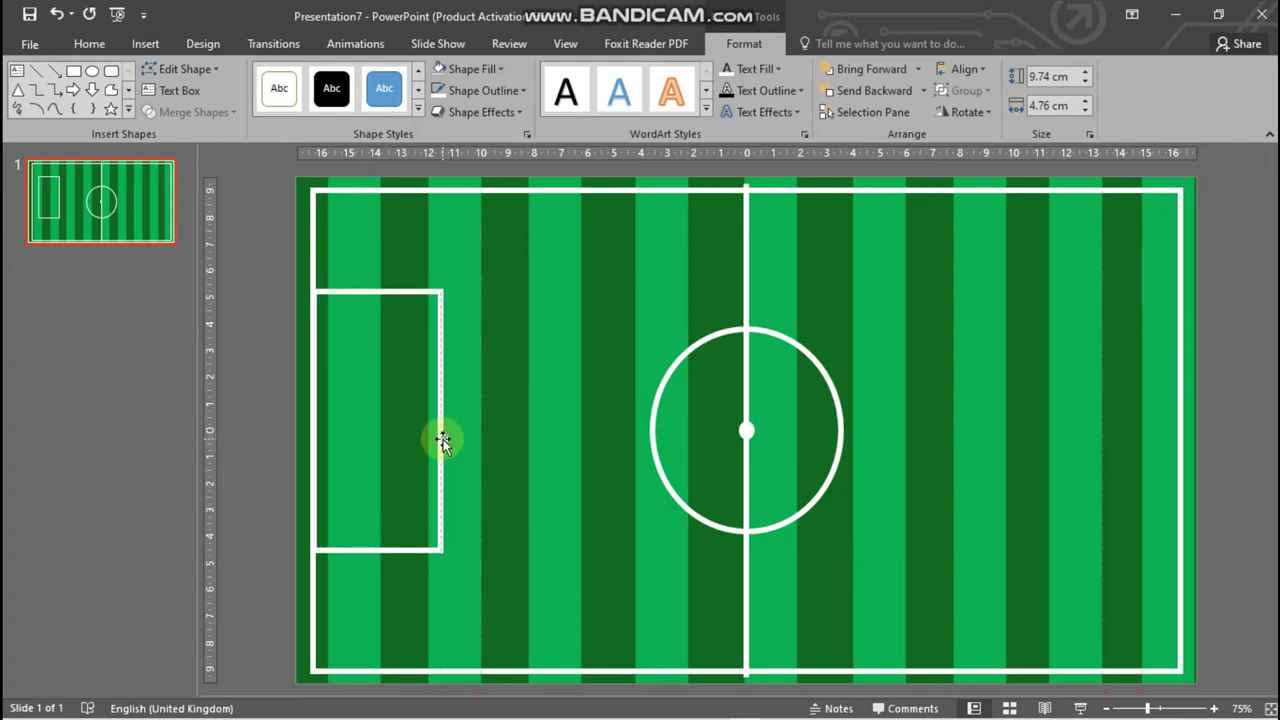
key(ctrl+Left)
key(ctrl+Left)
key(ctrl+Left)
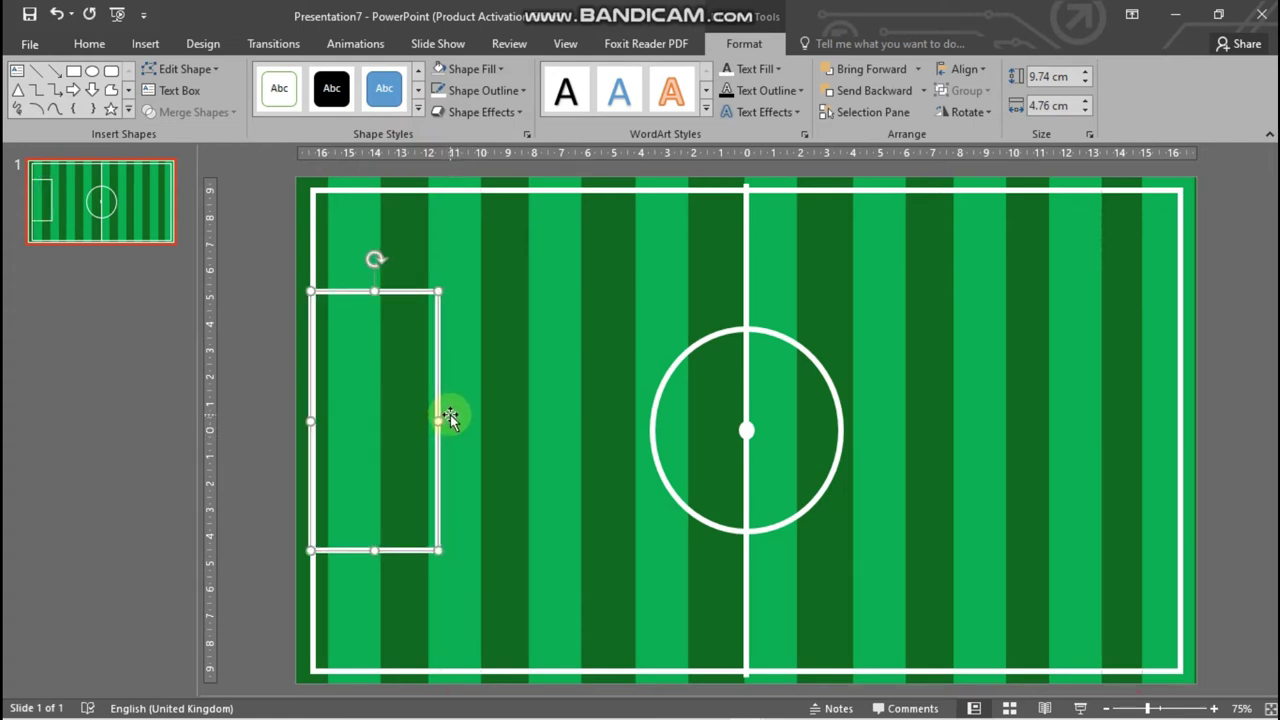
key(ctrl+Right)
key(ctrl+Right)
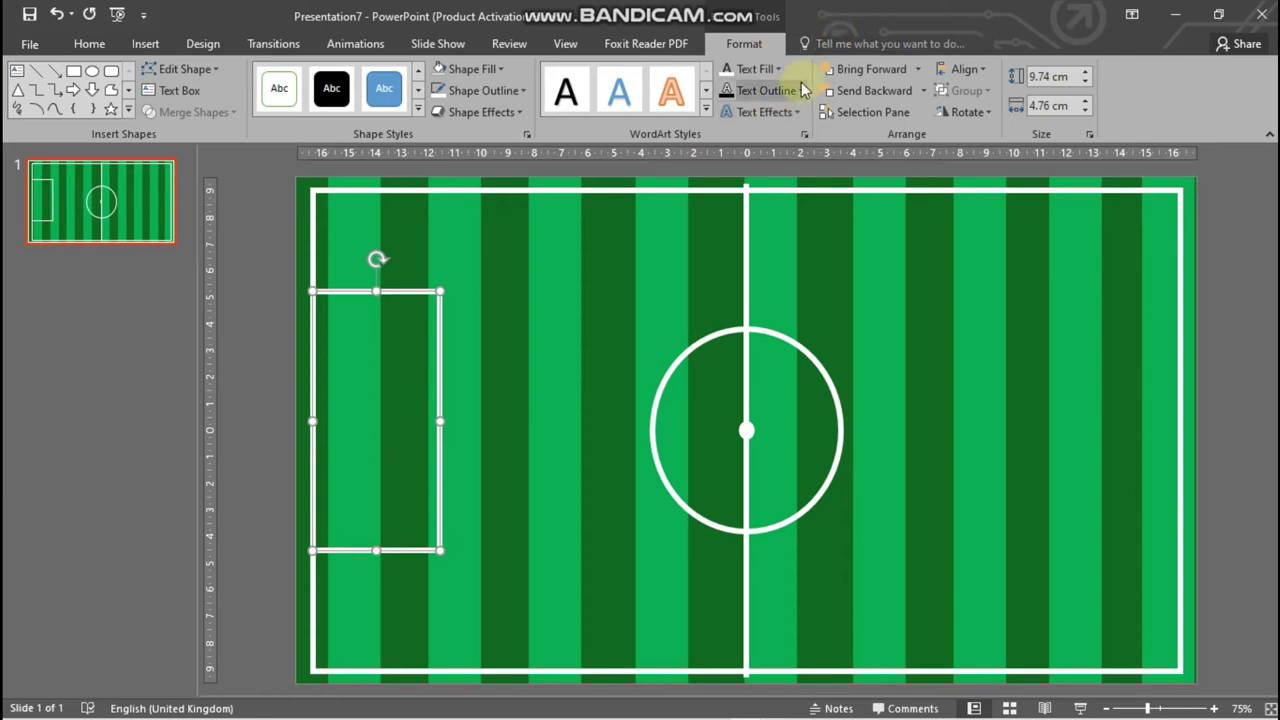
click(964, 69)
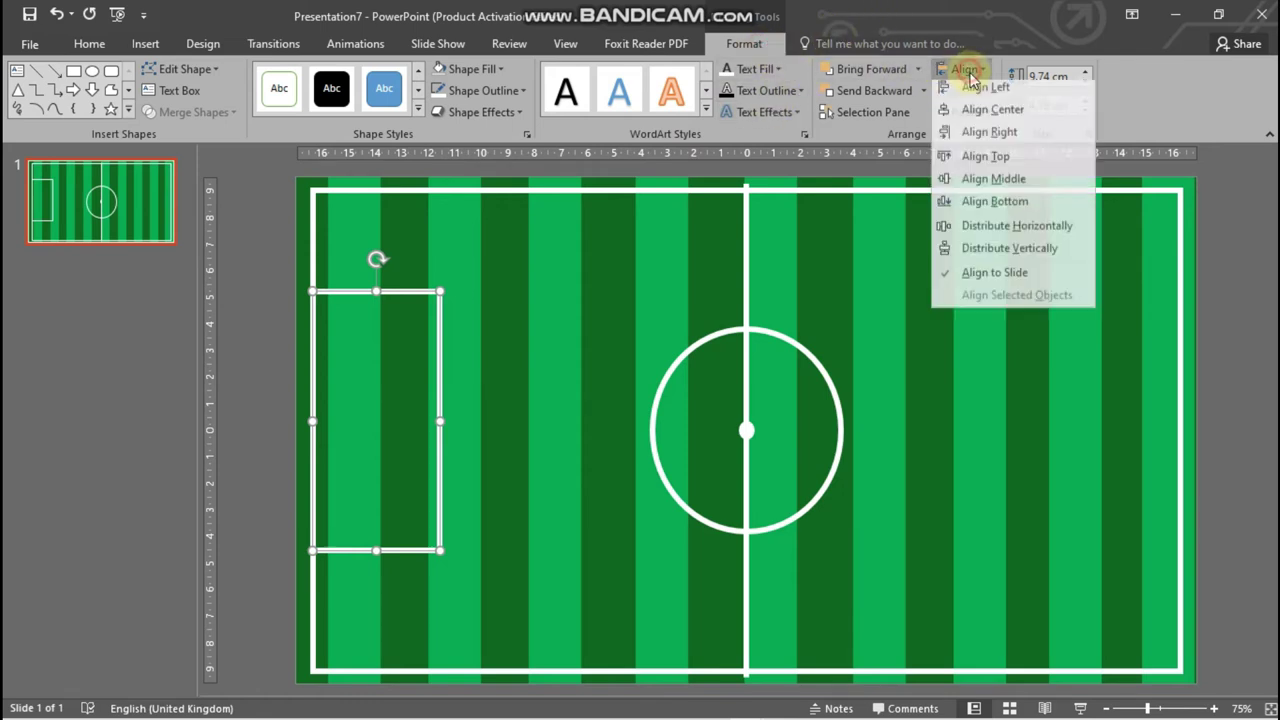
click(1016, 121)
click(977, 70)
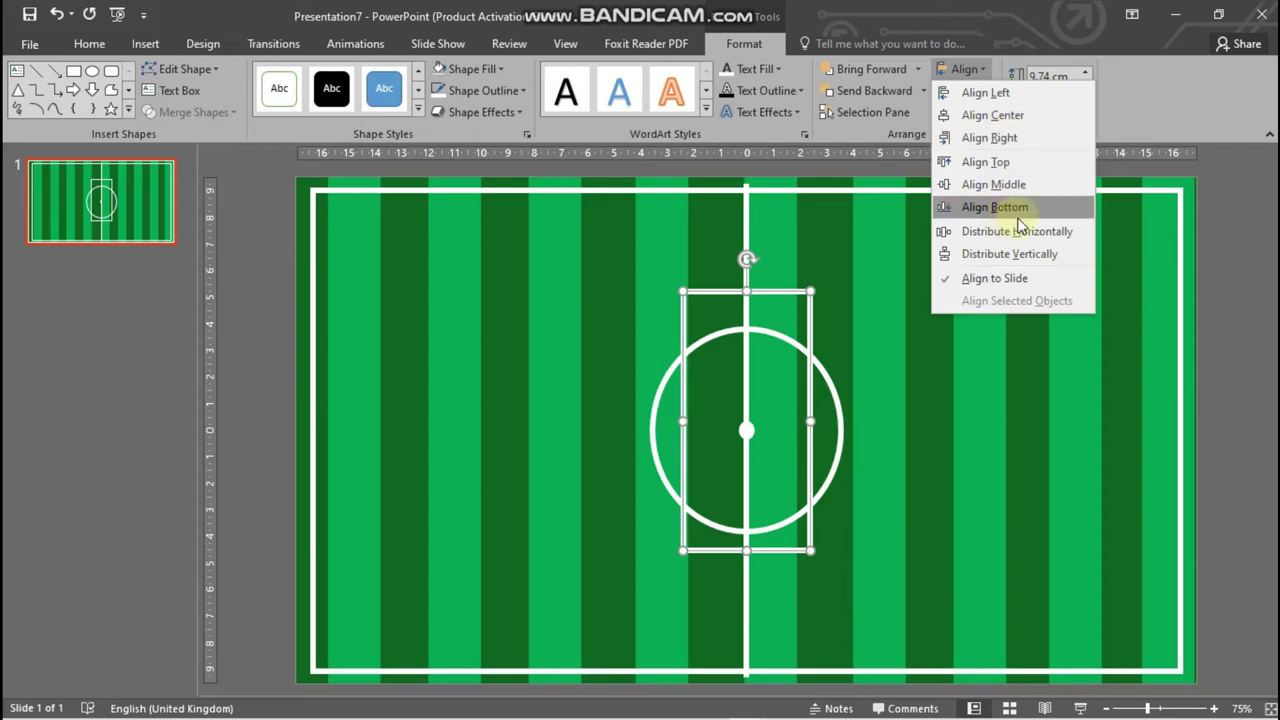
click(978, 92)
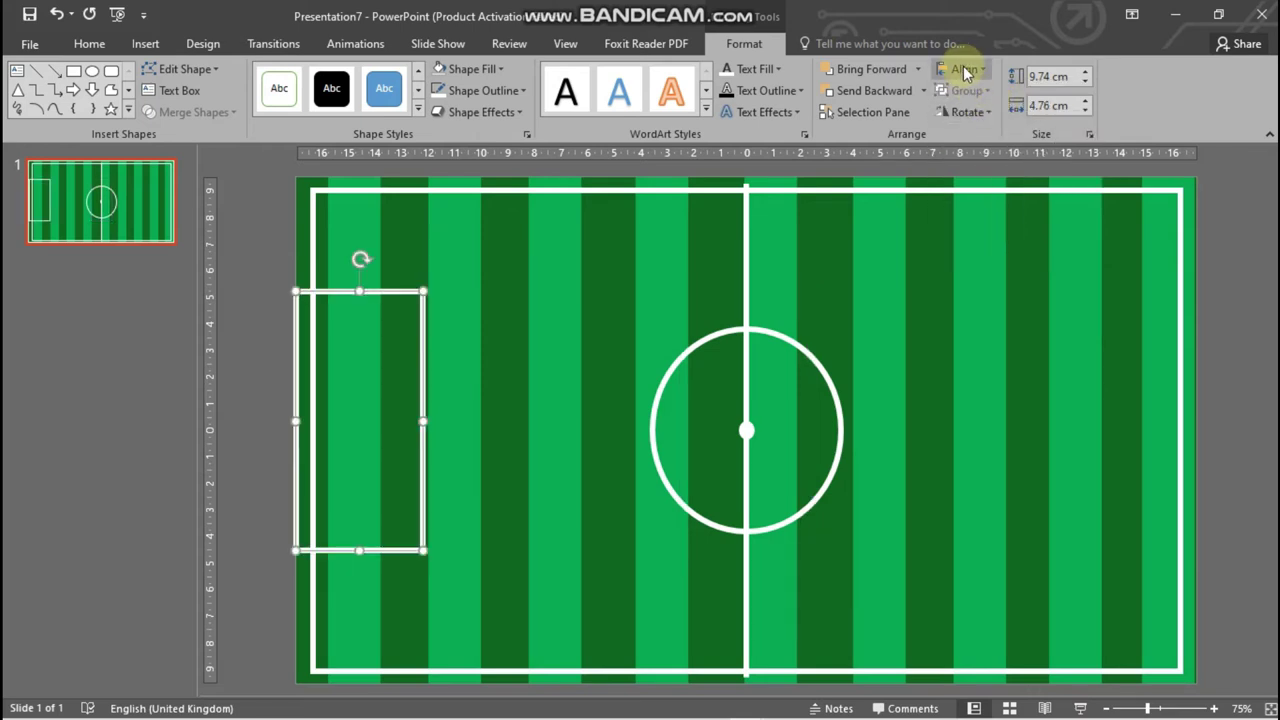
click(962, 68)
click(993, 188)
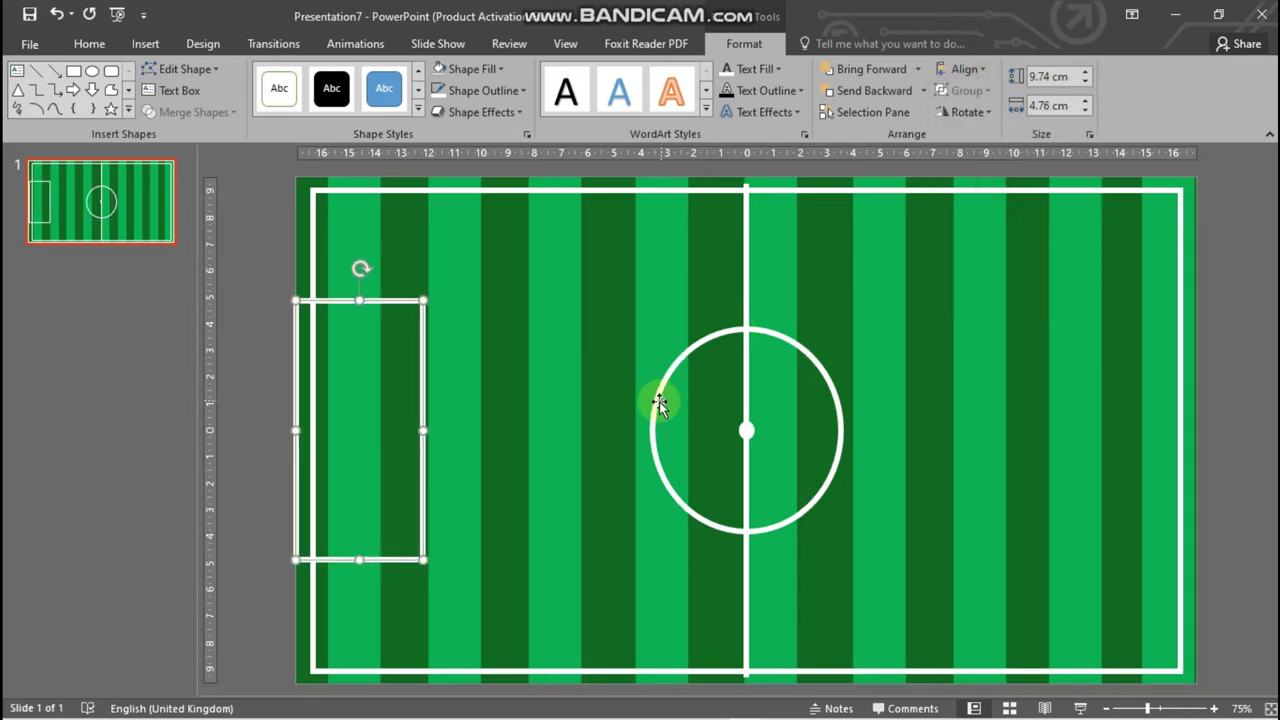
key(ctrl+Right)
key(ctrl+Right)
key(ctrl+Right)
key(ctrl+Right)
key(ctrl+Right)
key(ctrl+Right)
key(ctrl+Right)
key(ctrl+Right)
key(ctrl+Right)
key(ctrl+Right)
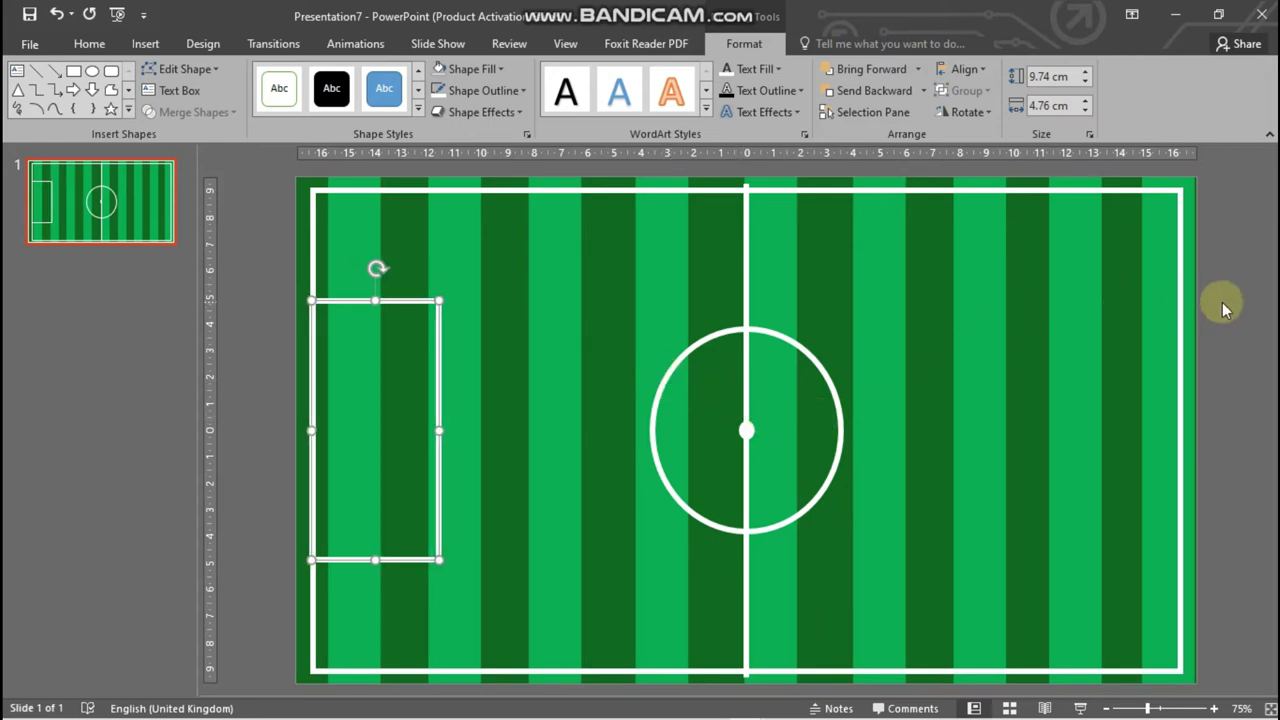
key(ctrl+Right)
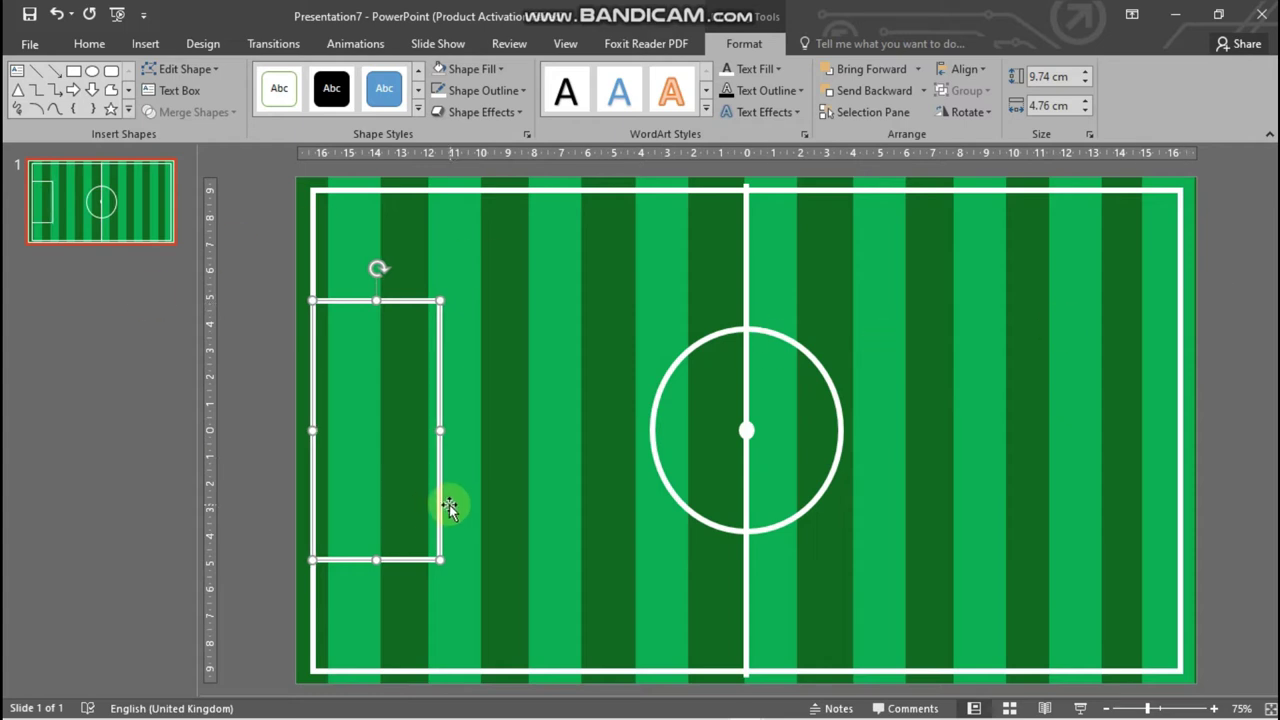
Step: Duplicate the penalty box, align it to the right goal line and centre it vertically
key(ctrl+d)
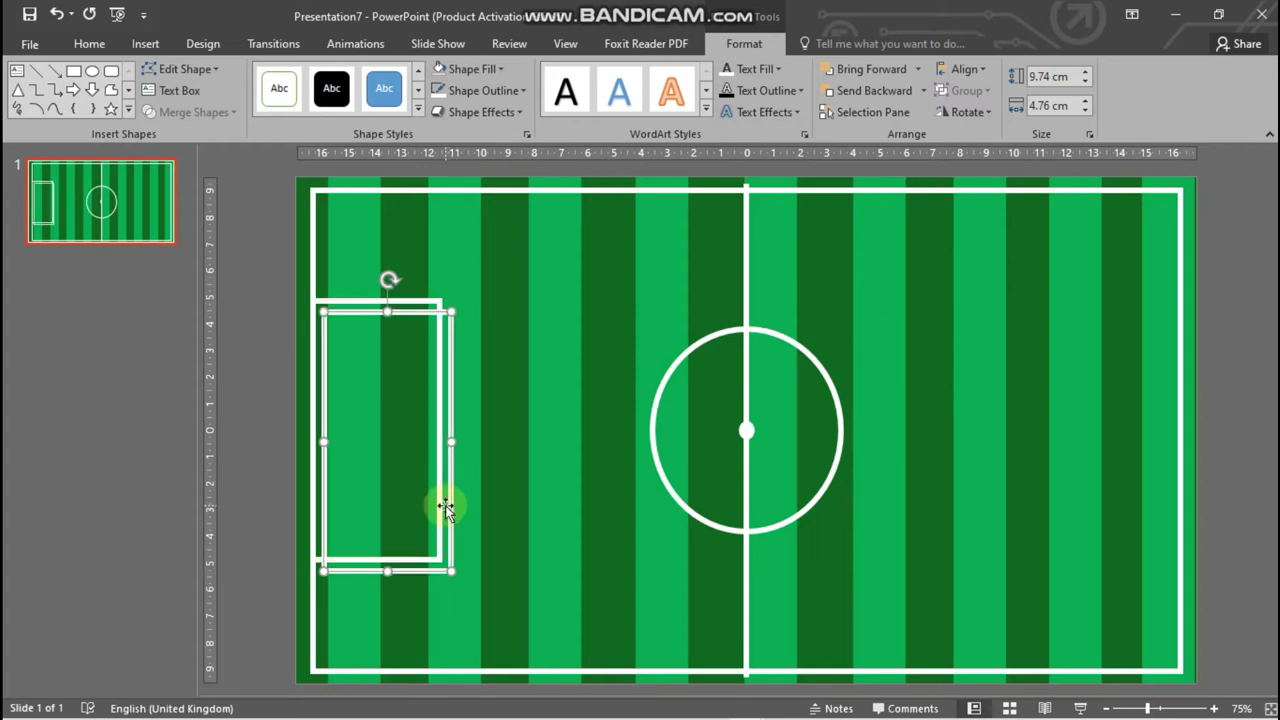
click(965, 69)
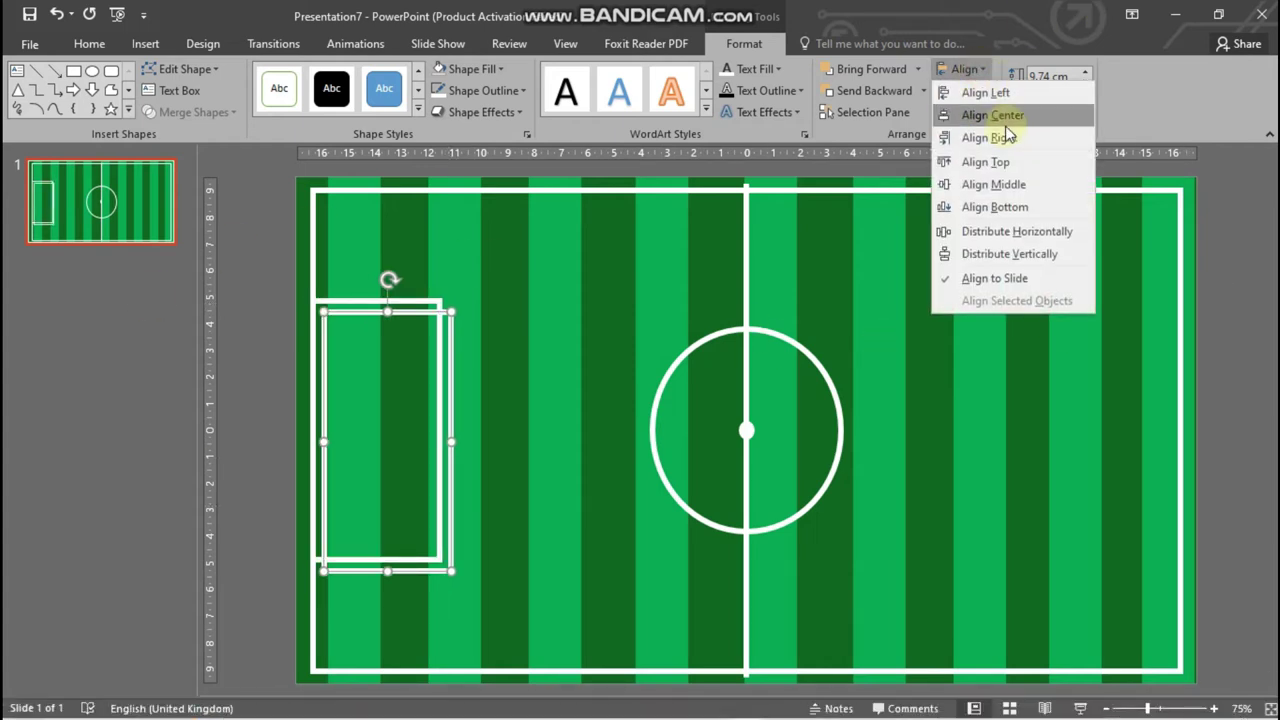
click(1010, 140)
click(966, 69)
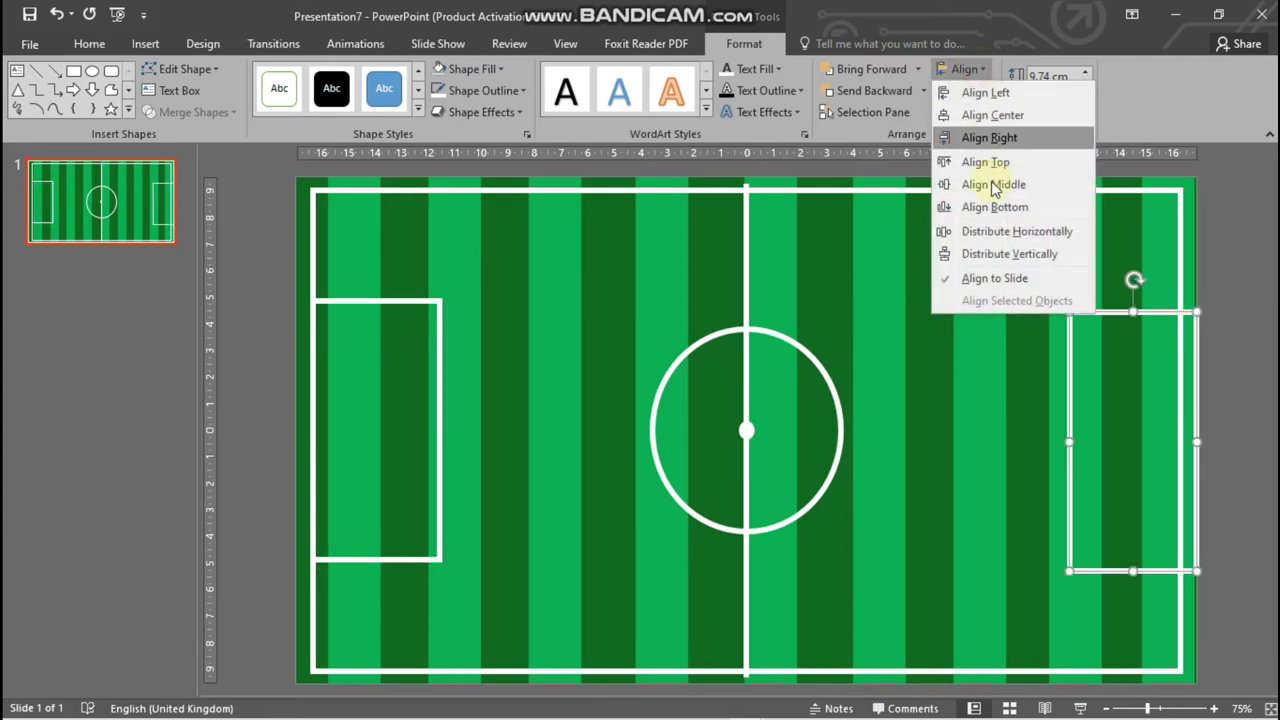
click(985, 180)
click(1114, 456)
key(ctrl+Left)
key(ctrl+Left)
key(ctrl+Left)
key(ctrl+Left)
key(ctrl+Left)
key(ctrl+Left)
key(ctrl+Left)
key(ctrl+Left)
key(ctrl+Left)
key(ctrl+Left)
key(ctrl+Left)
key(ctrl+Left)
key(ctrl+Left)
key(ctrl+Left)
key(ctrl+Left)
key(ctrl+Left)
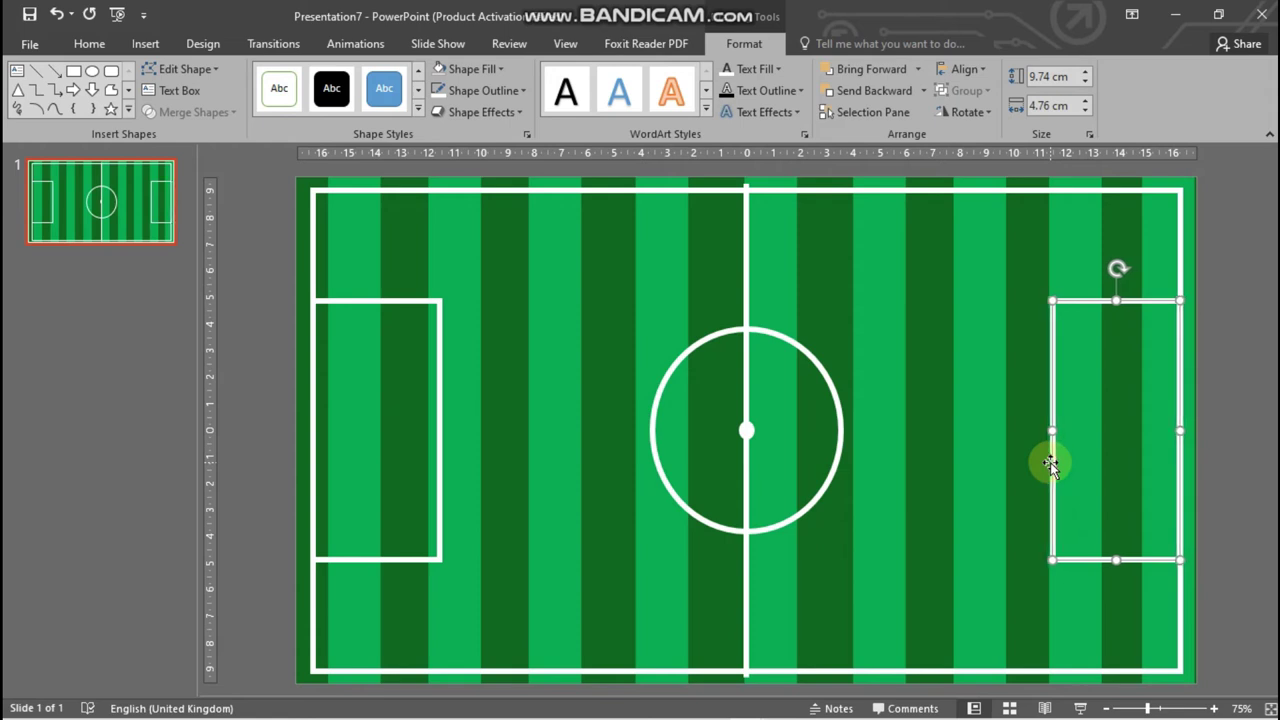
key(ctrl+Right)
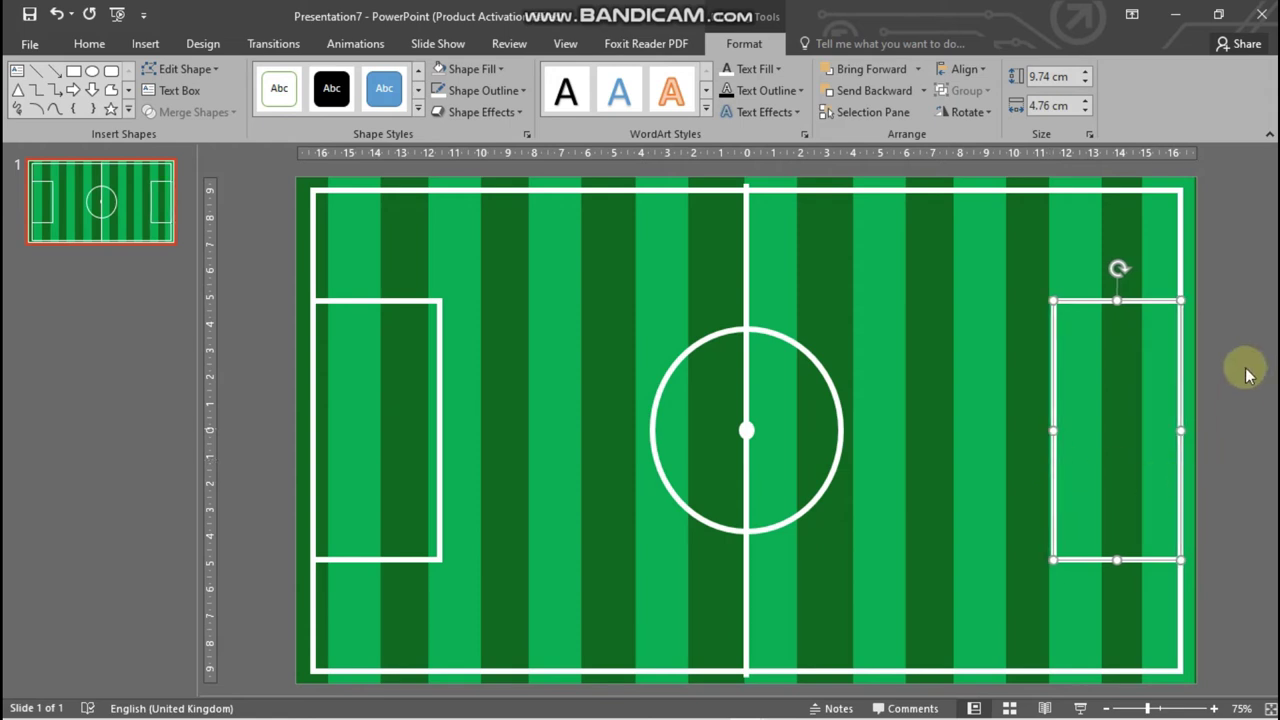
click(1249, 345)
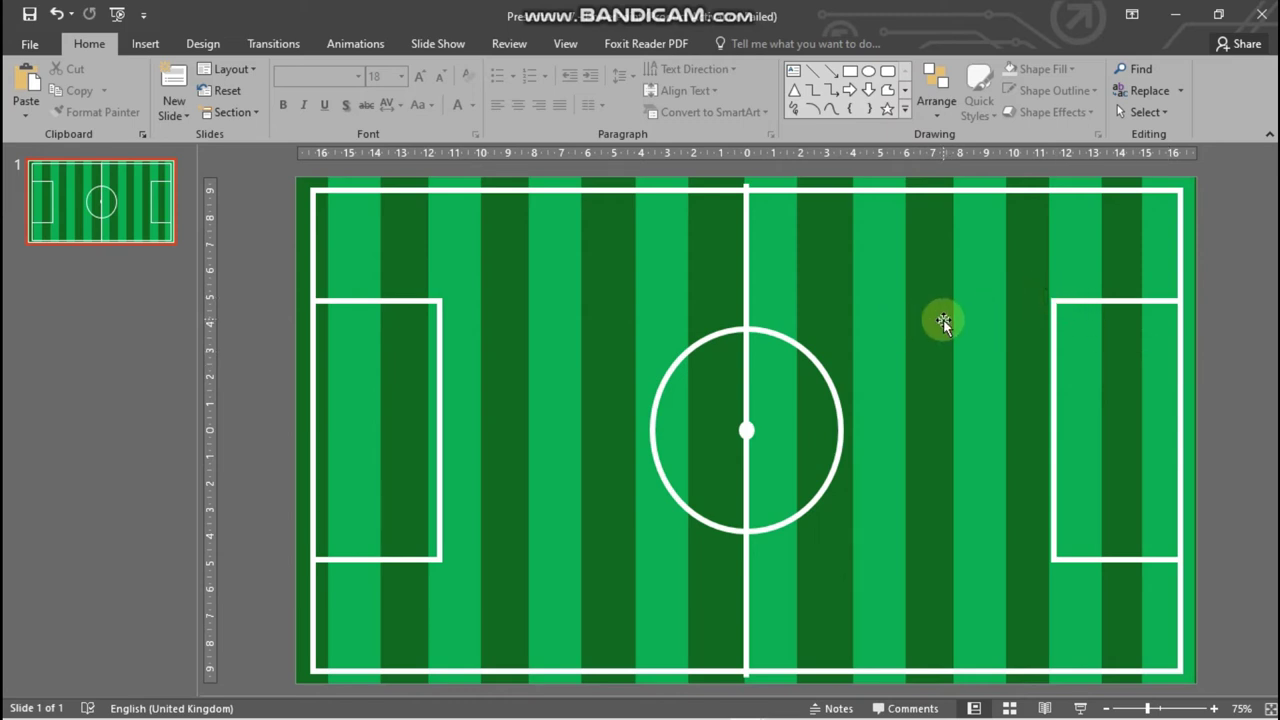
Step: Duplicate the left penalty box and shrink the copy into a small goal-area box
click(417, 306)
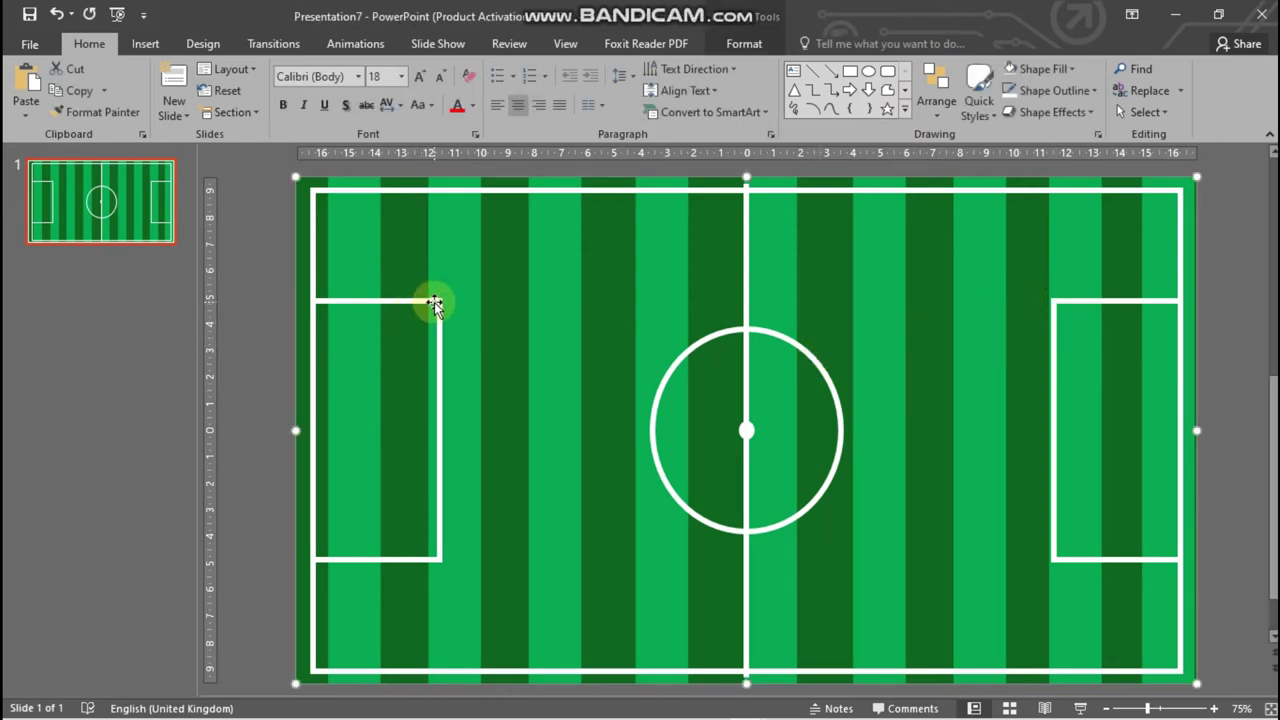
key(ctrl+d)
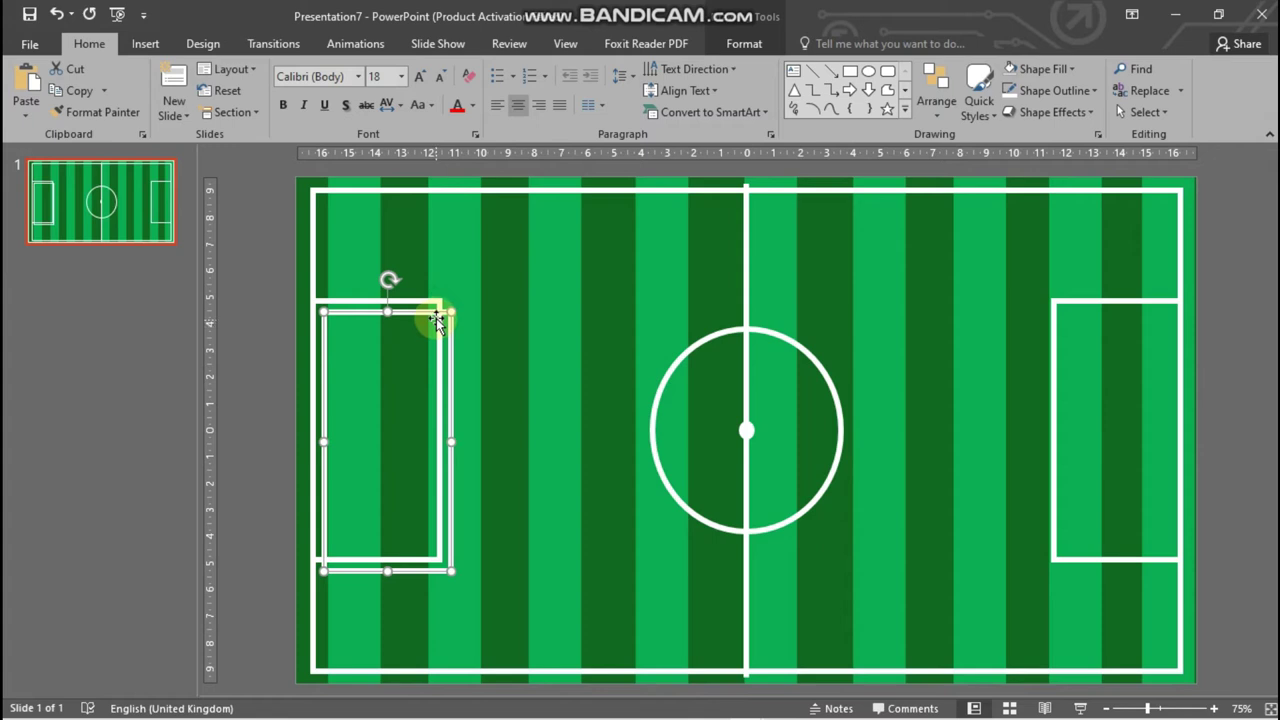
mouse_move(451, 313)
mouse_down()
mouse_move(372, 444)
mouse_move(381, 452)
mouse_move(370, 403)
mouse_up()
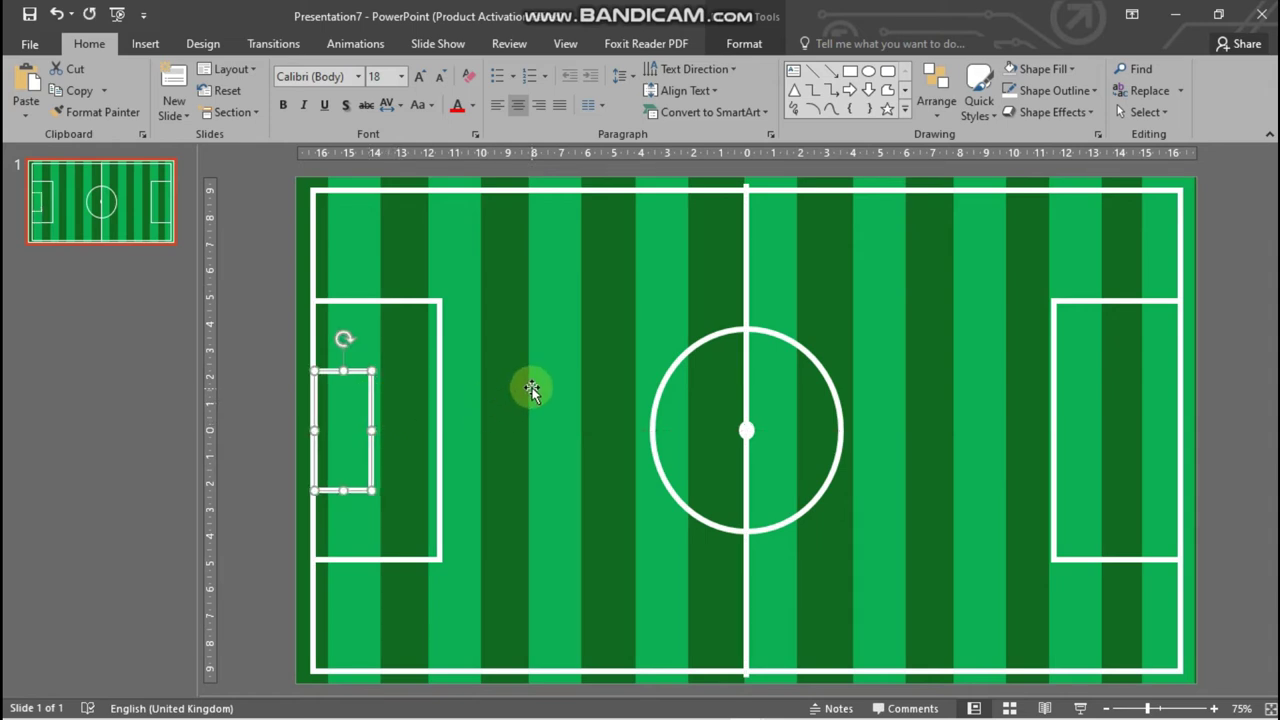
click(532, 388)
Step: Copy the goal-area box into the right penalty box against the right goal line
click(372, 420)
key(ctrl+d)
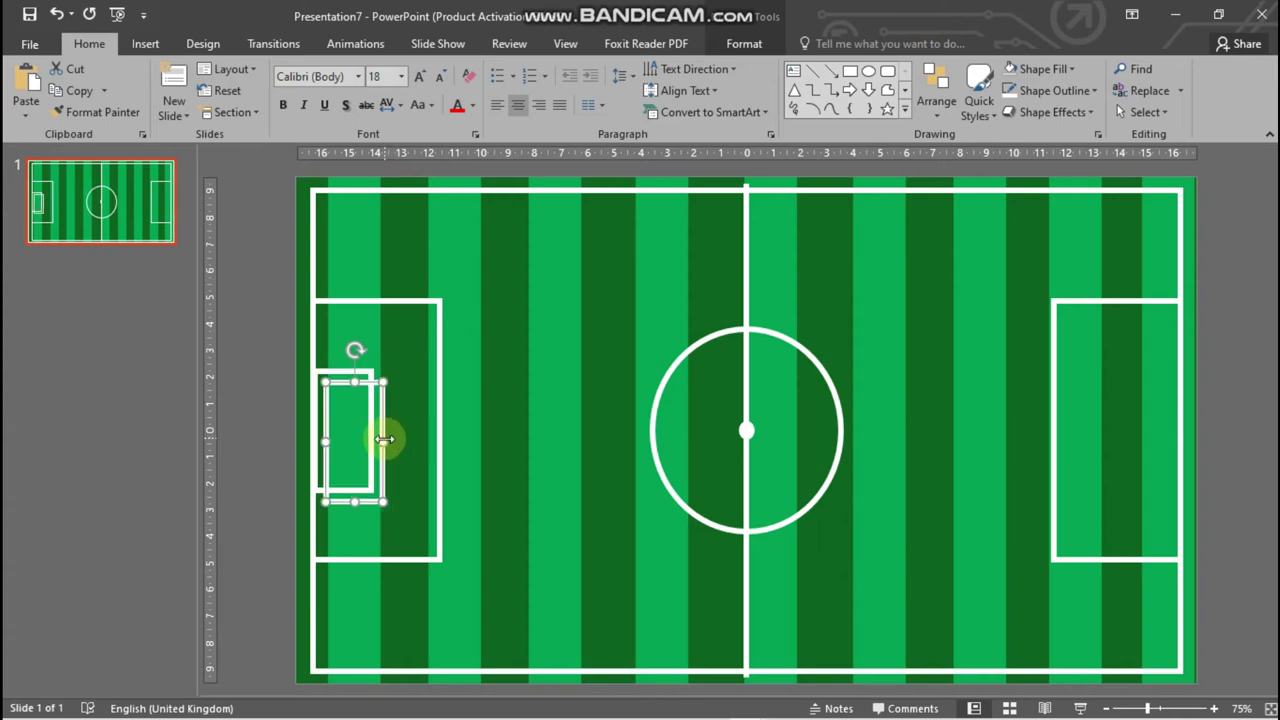
drag(385, 453, 1171, 430)
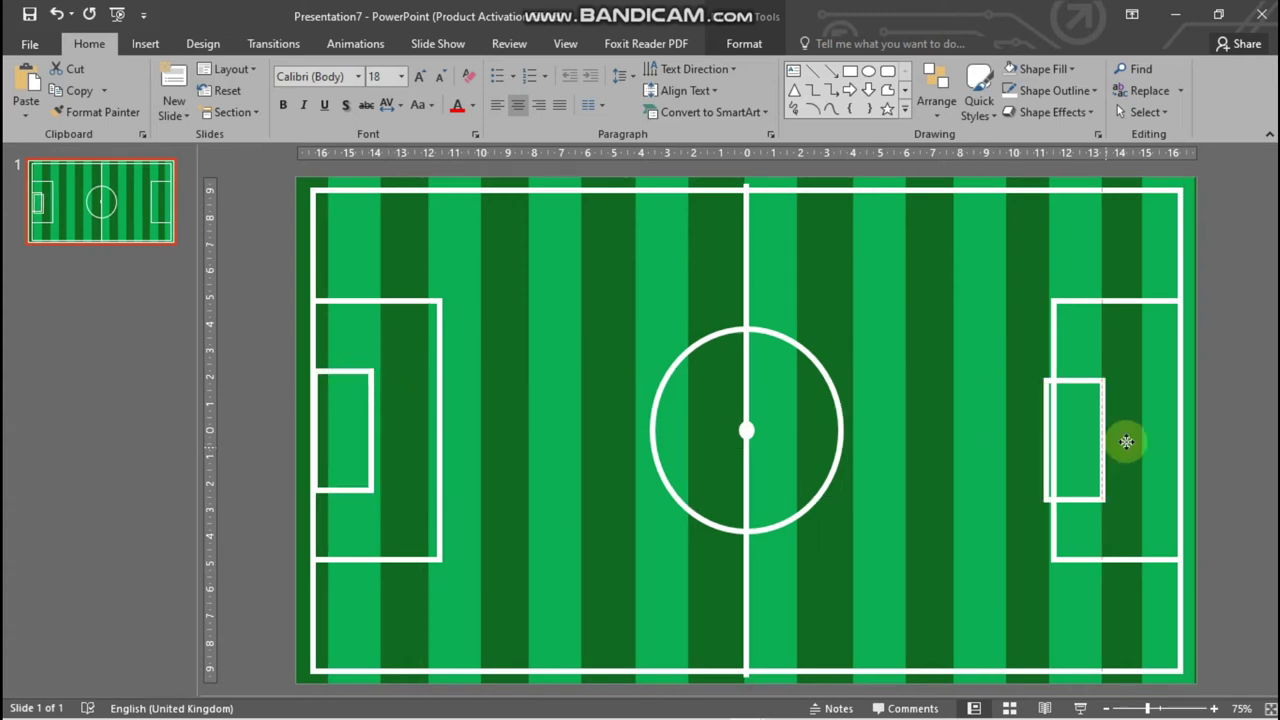
drag(1171, 430, 1183, 430)
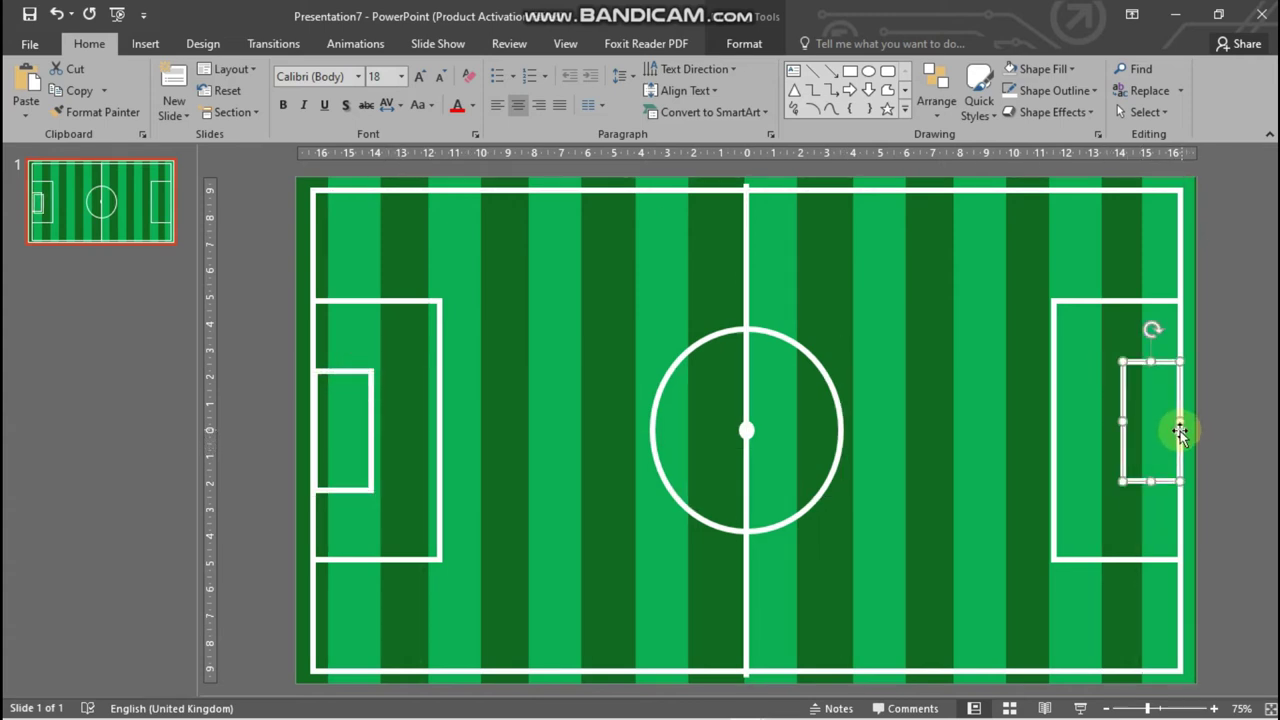
shift+click(363, 480)
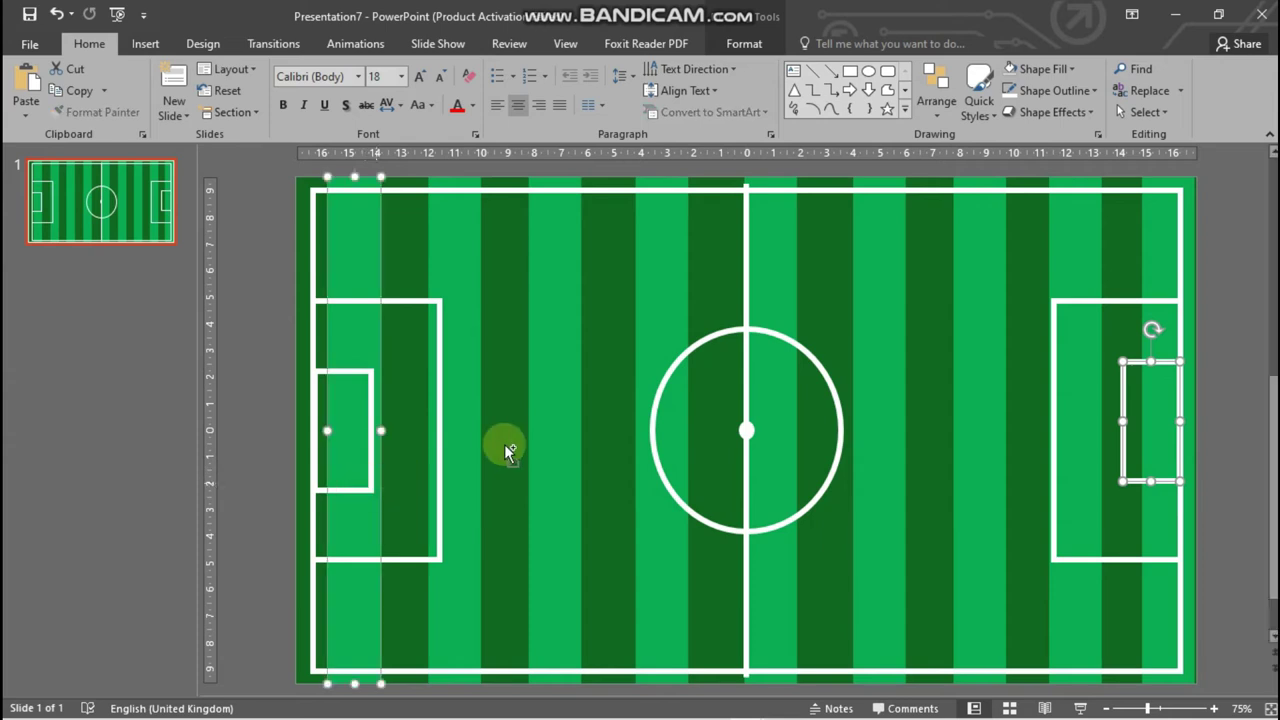
Step: Align the two goal-area boxes with Align Middle so they sit level
shift+click(371, 402)
shift+click(355, 254)
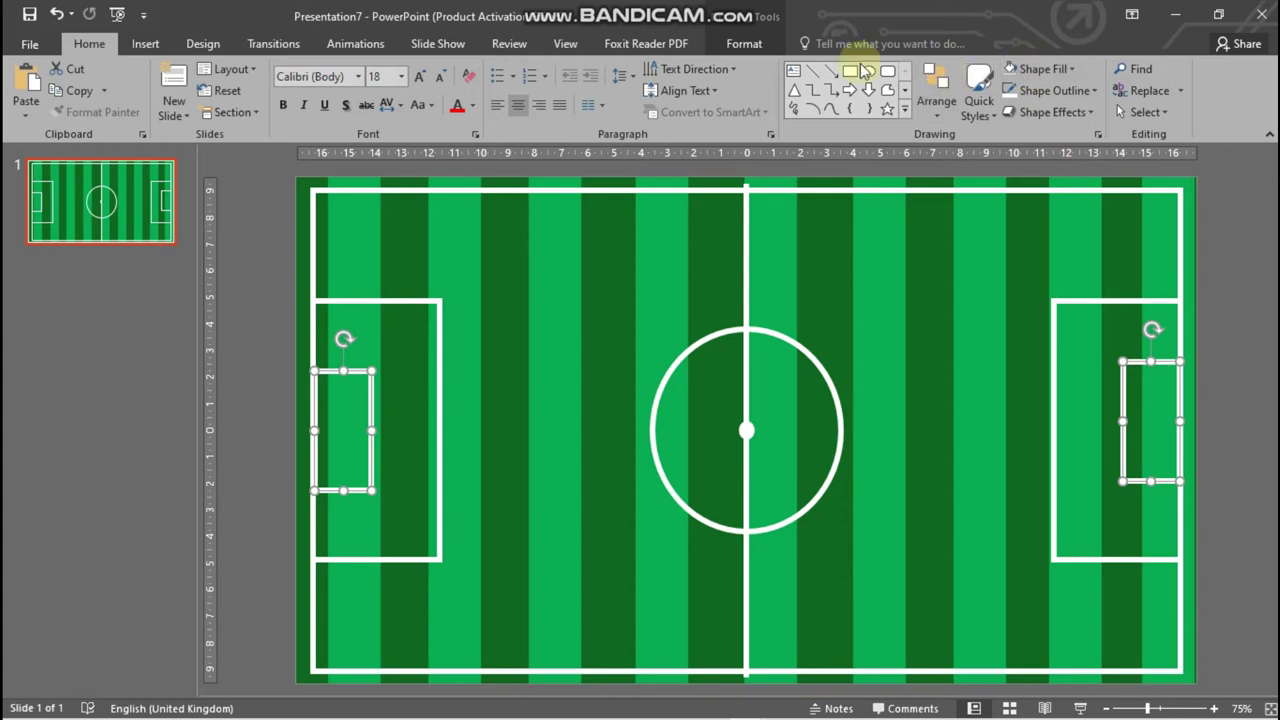
click(744, 43)
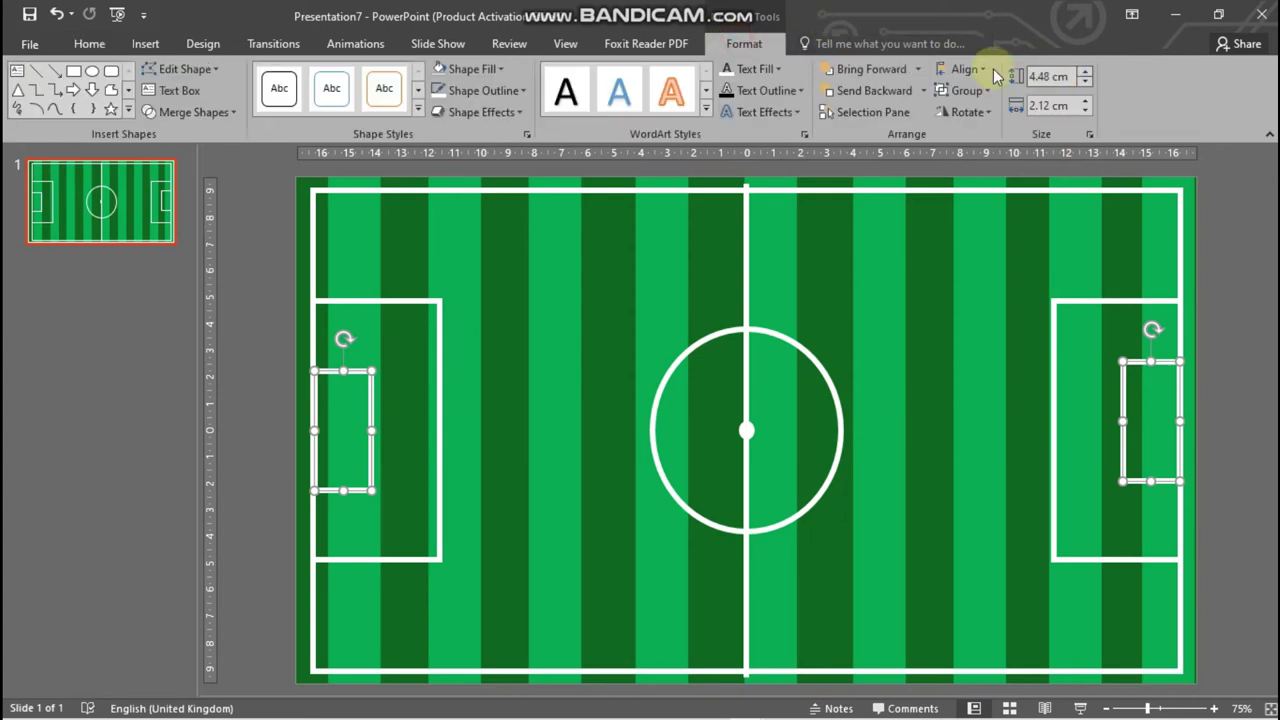
click(980, 69)
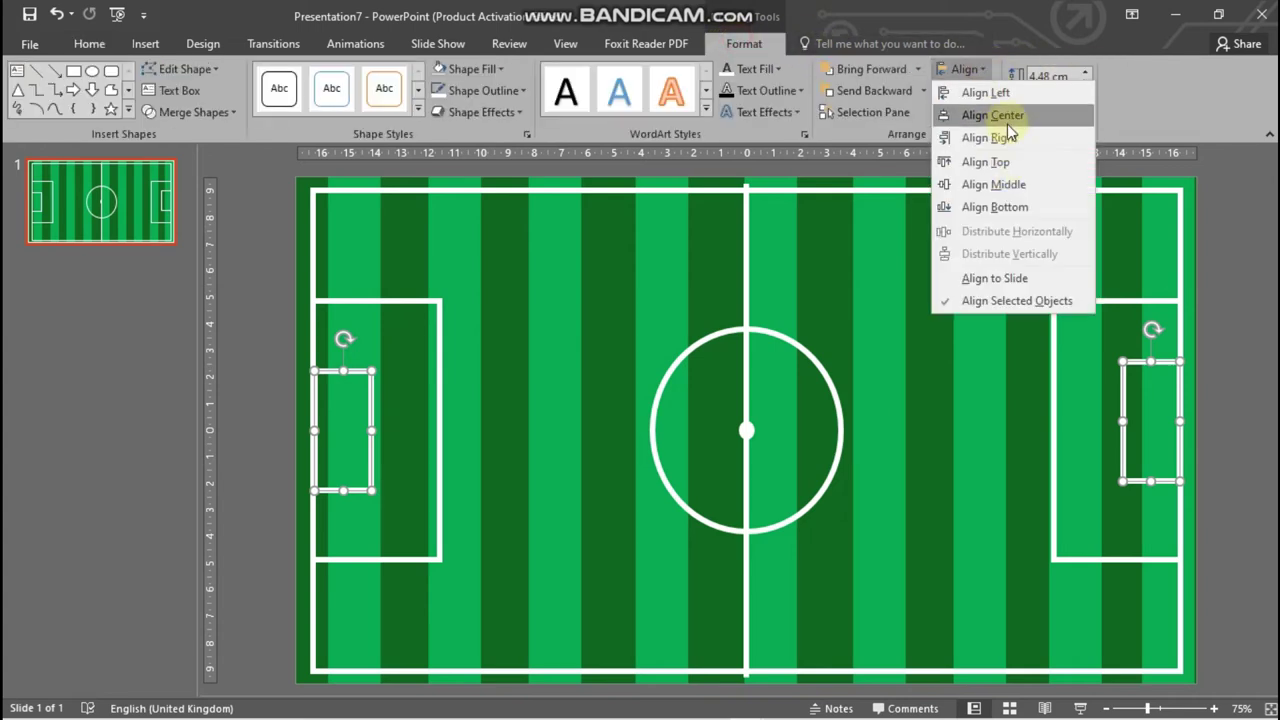
click(1006, 184)
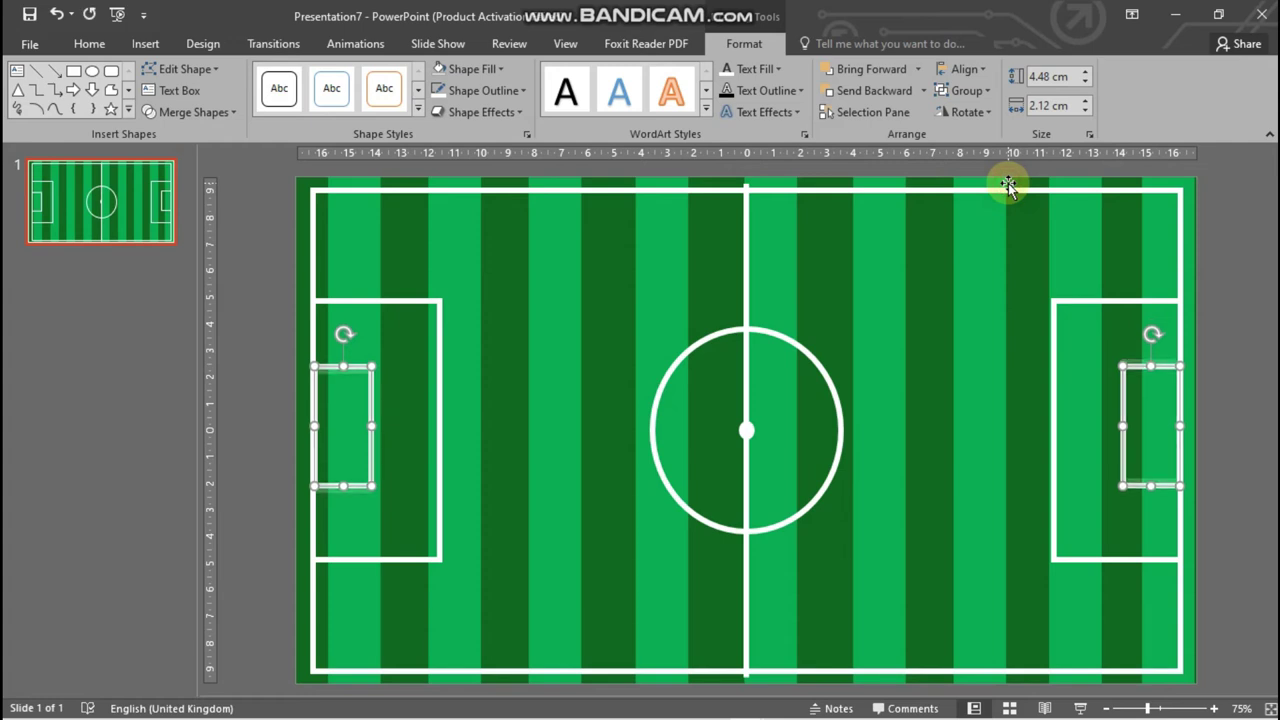
click(1222, 270)
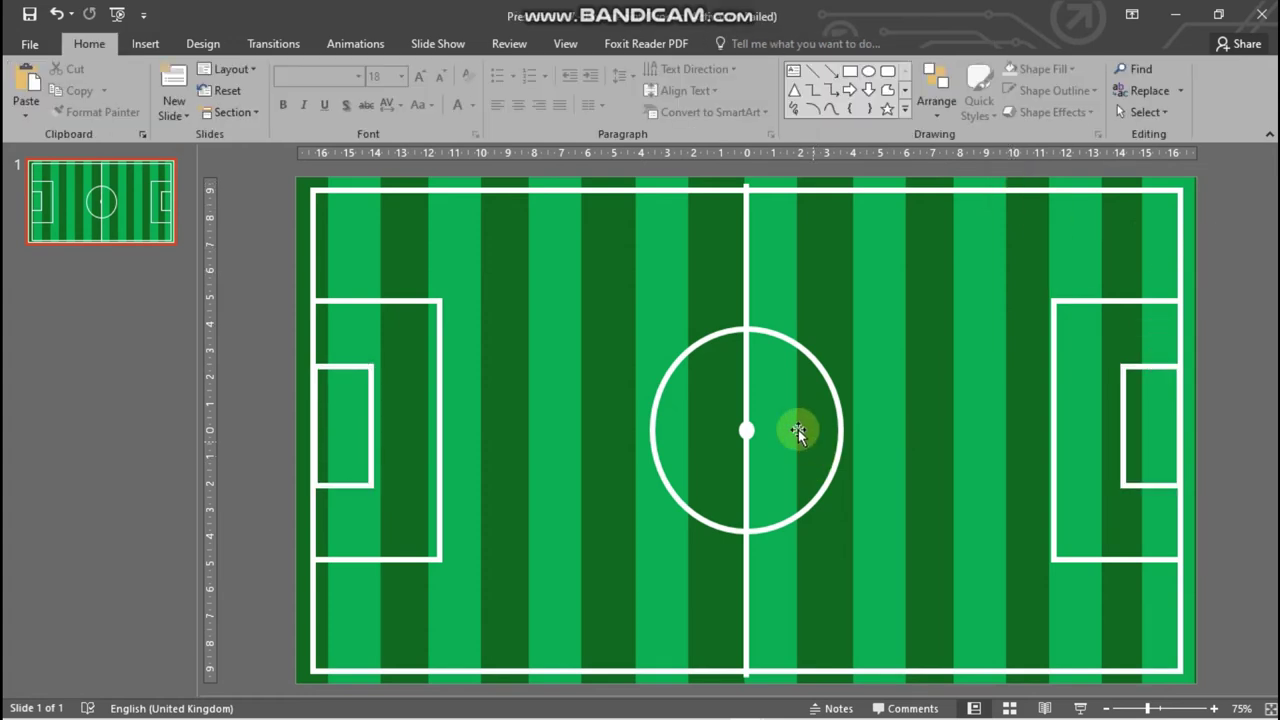
Step: Copy the centre spot into the right and left penalty areas as penalty spots
drag(746, 430, 758, 441)
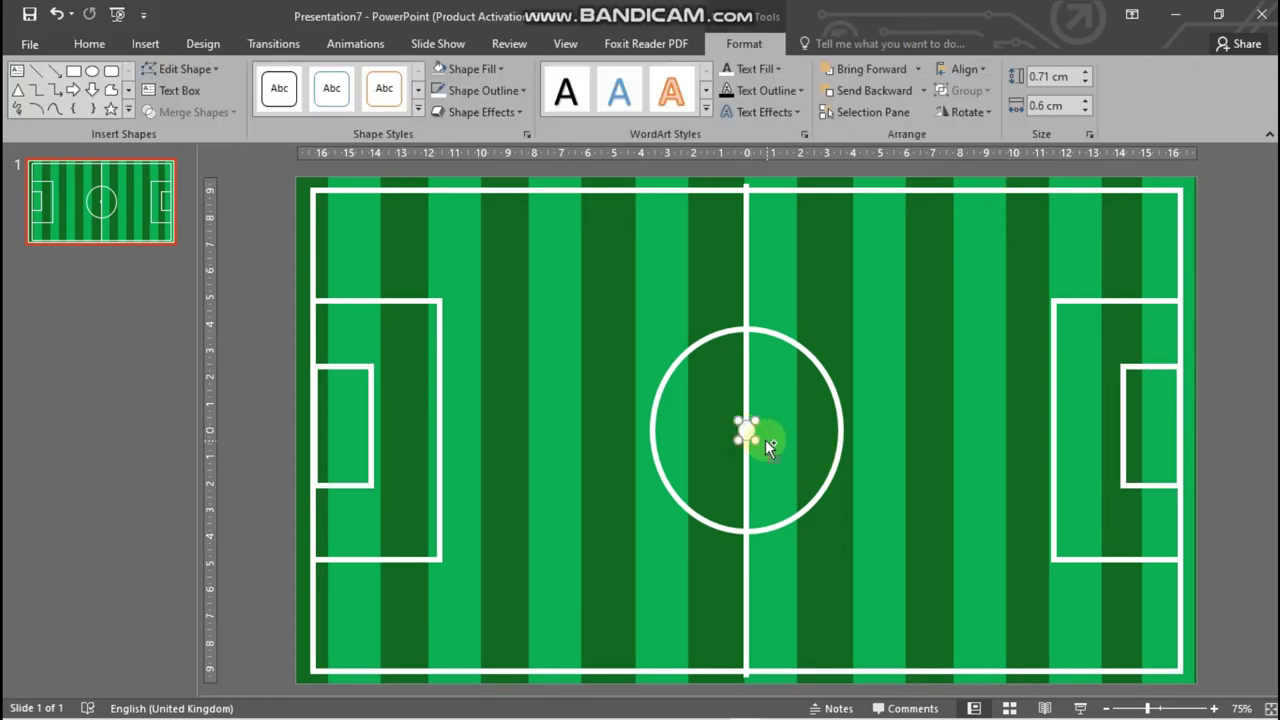
drag(752, 431, 1034, 437)
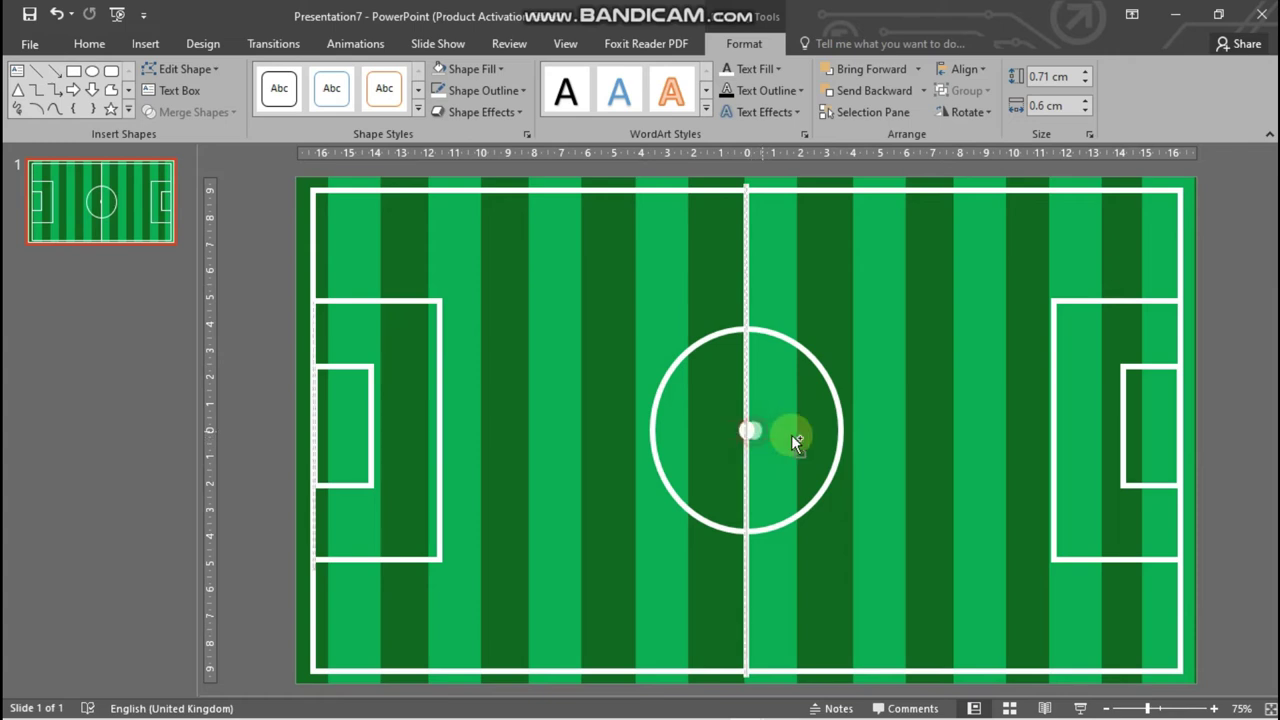
drag(1114, 429, 1076, 425)
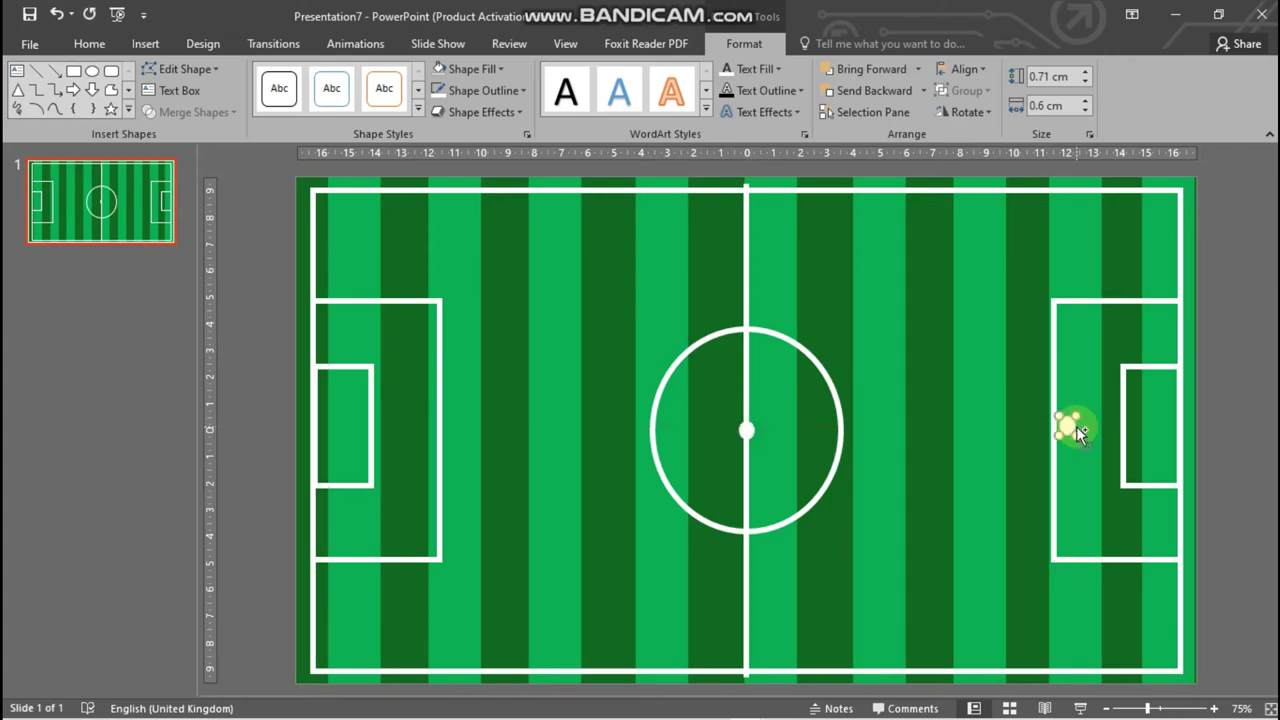
drag(1076, 426, 1073, 428)
drag(746, 430, 522, 428)
drag(435, 427, 428, 432)
Step: Level the two penalty spots with Align Middle
click(963, 69)
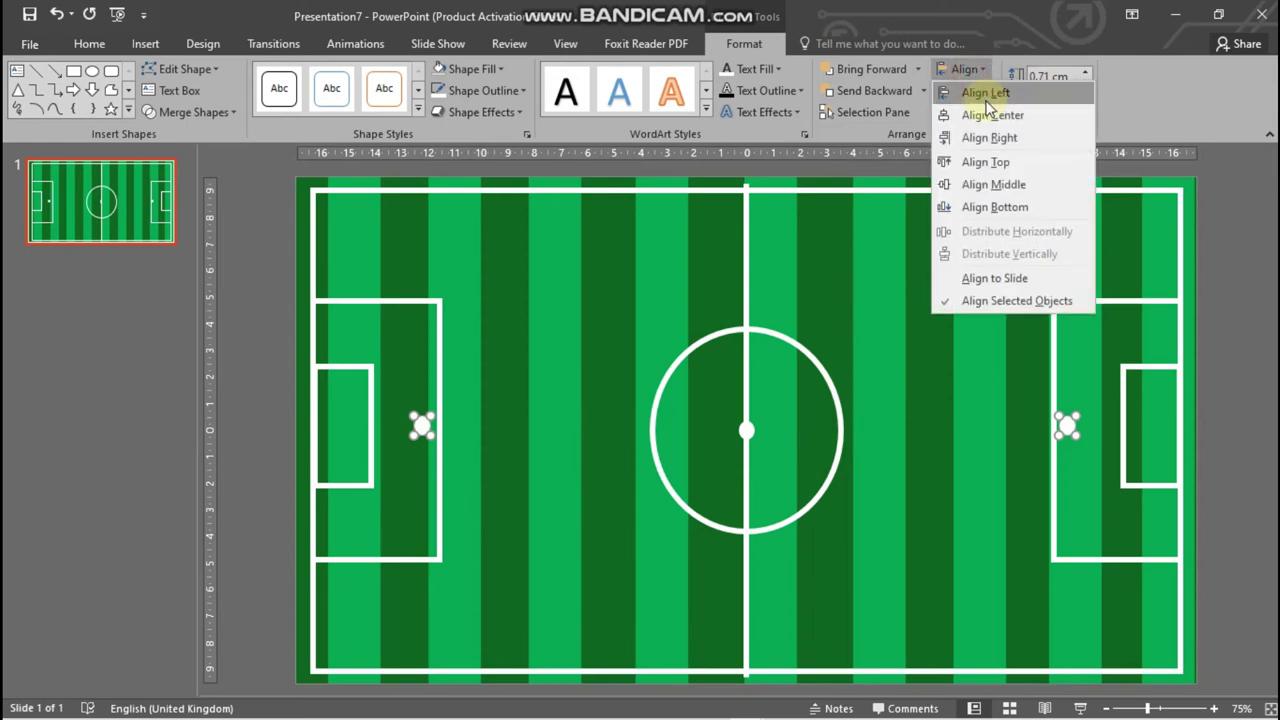
click(1005, 187)
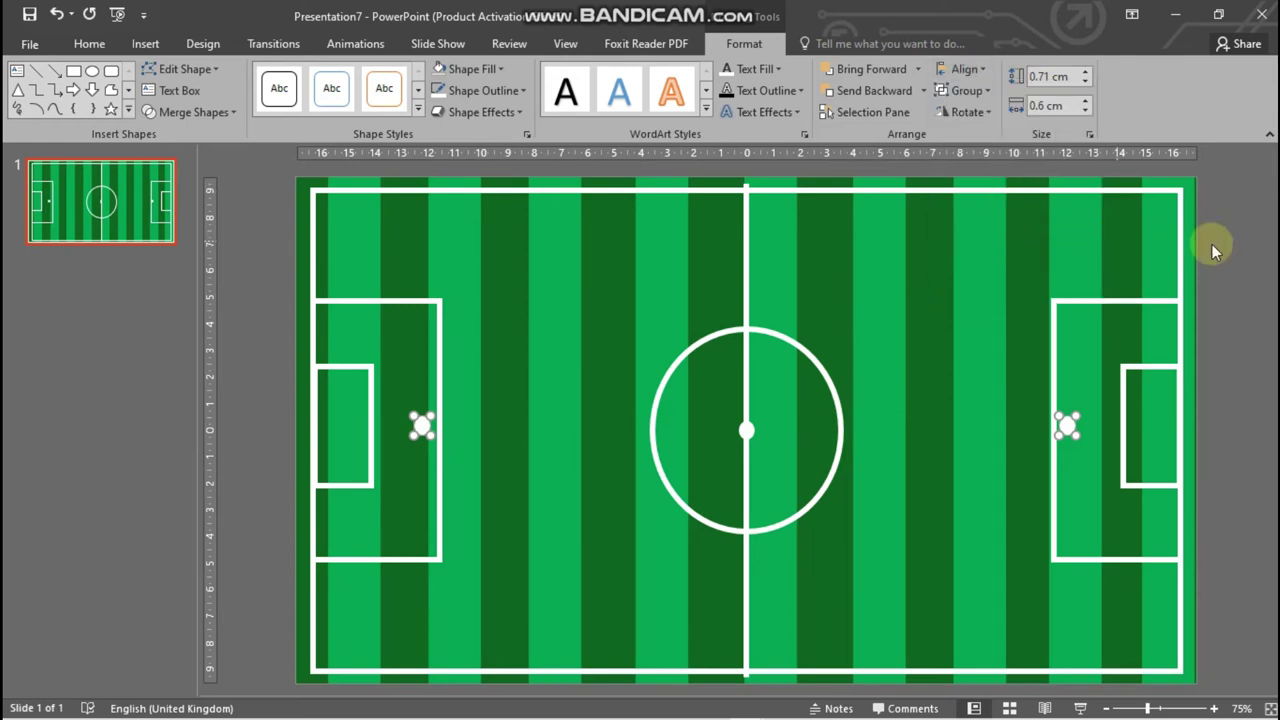
click(1262, 246)
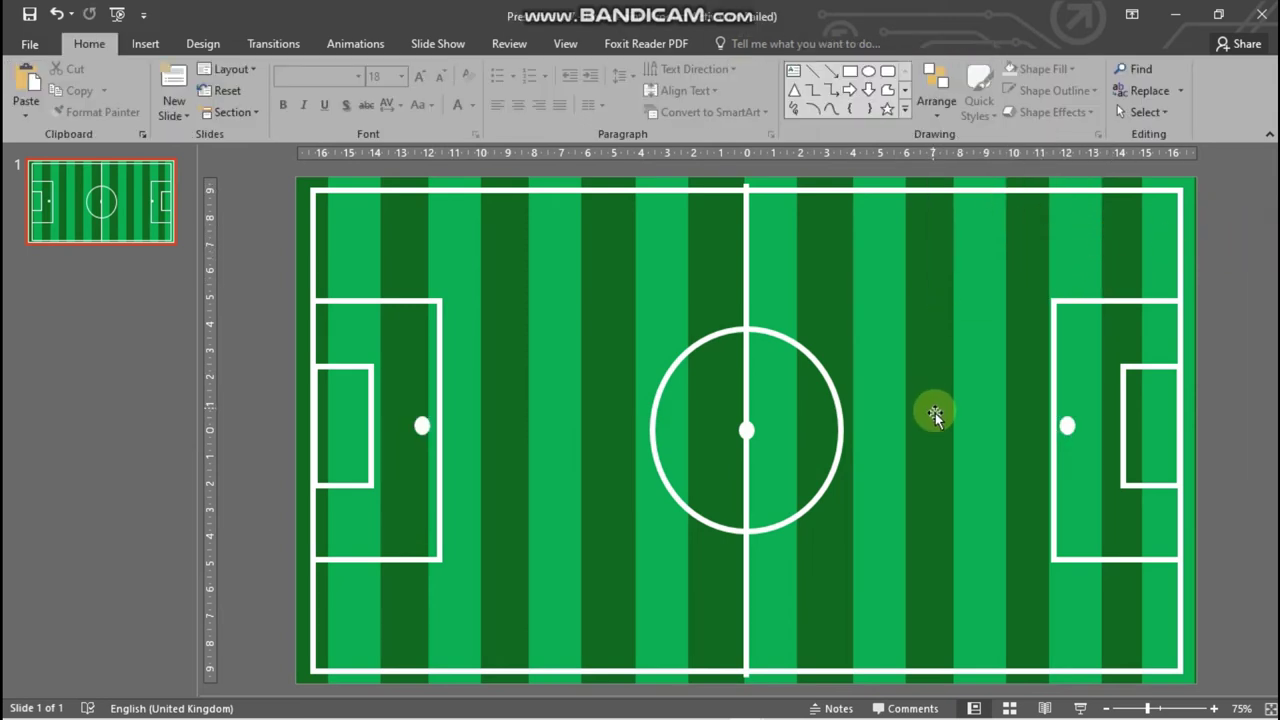
click(1067, 427)
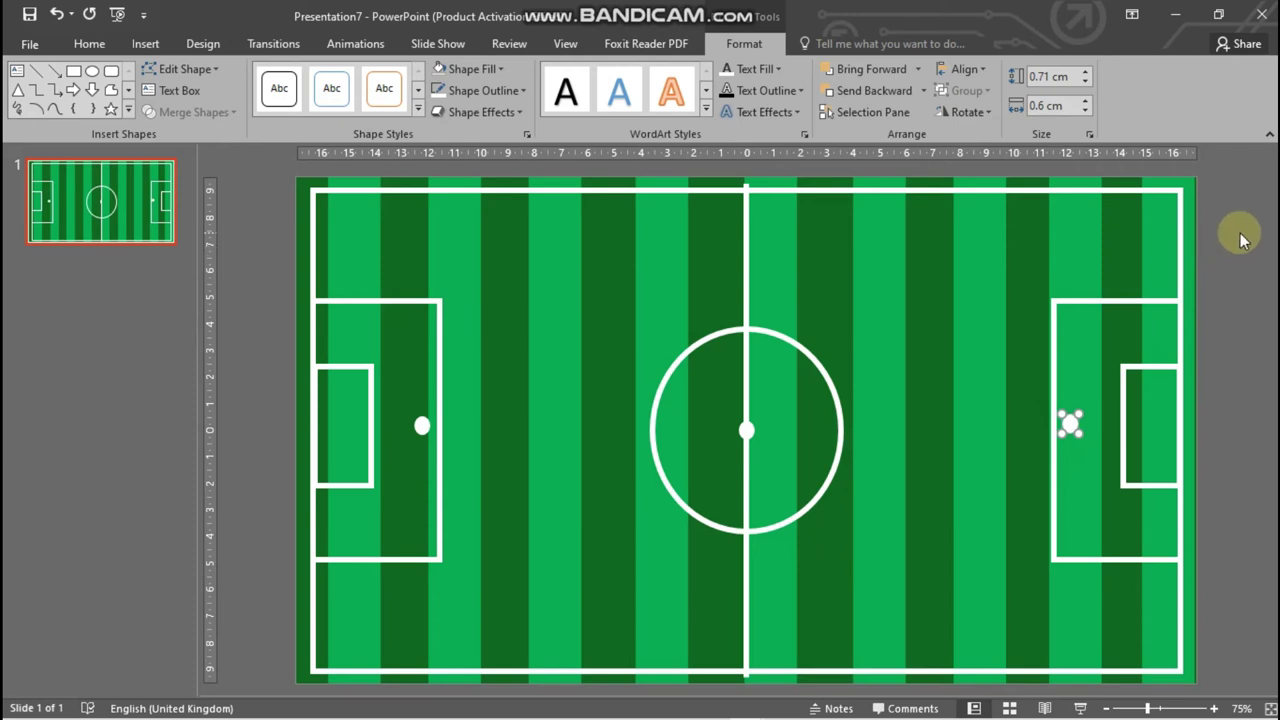
click(1240, 238)
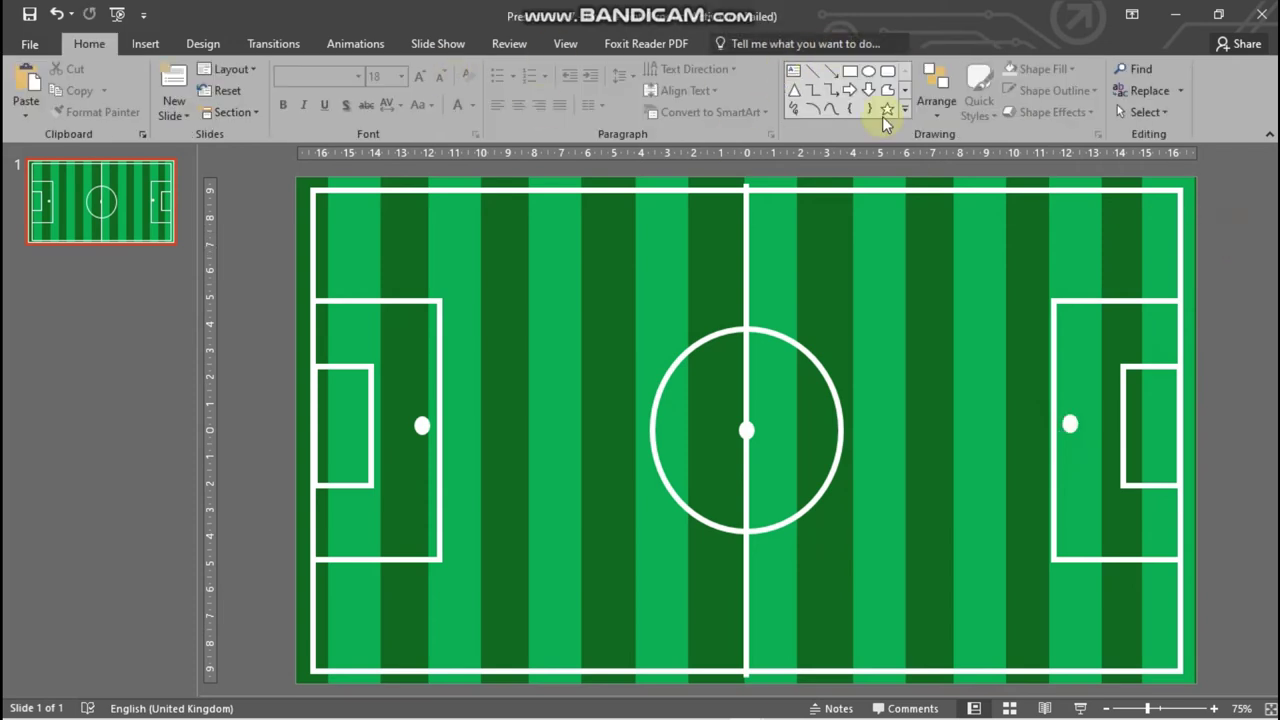
Step: Subtract a rectangle from a tall oval to make a crescent shape
click(870, 73)
mouse_move(874, 222)
mouse_down()
mouse_move(983, 365)
mouse_move(993, 401)
mouse_up()
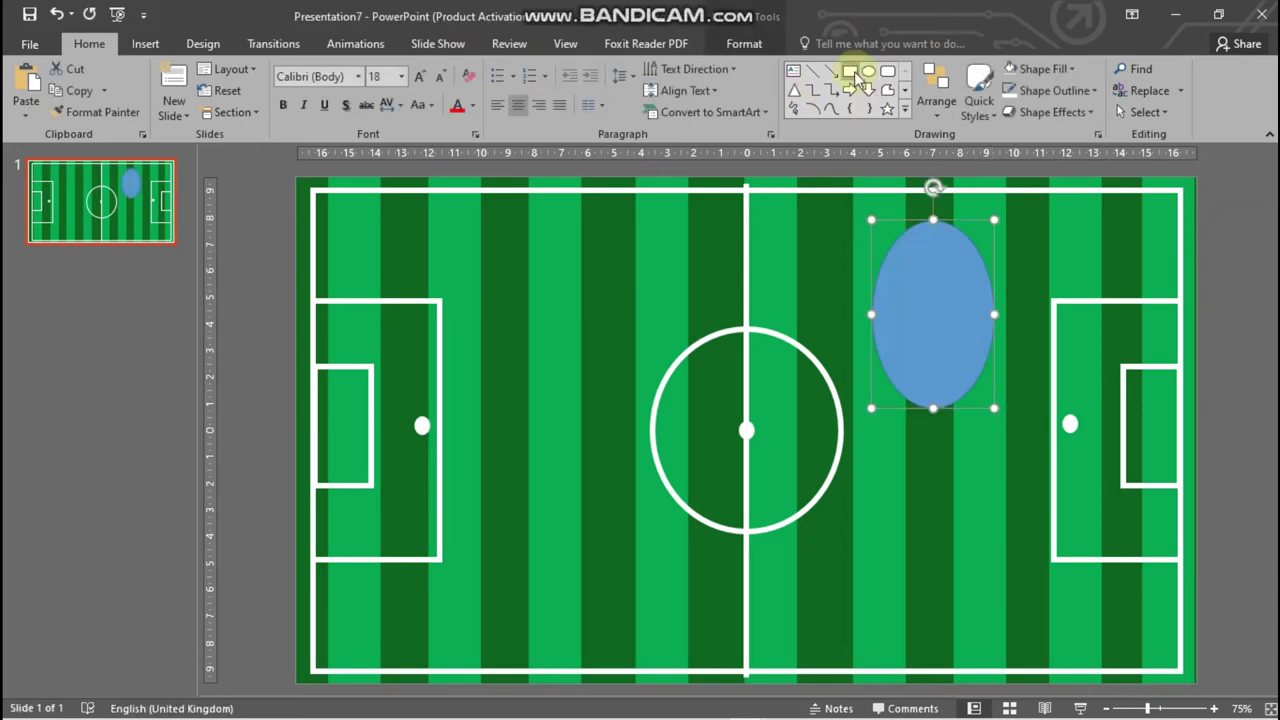
click(855, 75)
mouse_move(914, 197)
mouse_down()
mouse_move(968, 398)
mouse_move(1022, 418)
mouse_up()
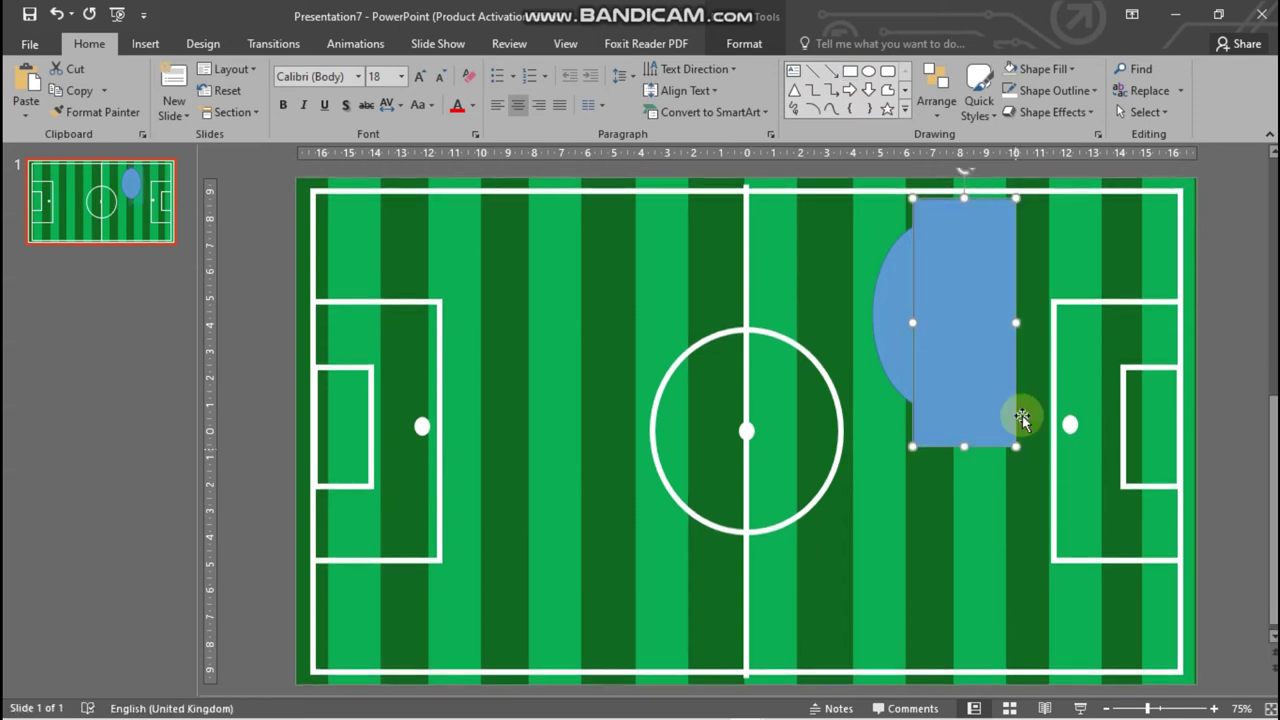
click(897, 277)
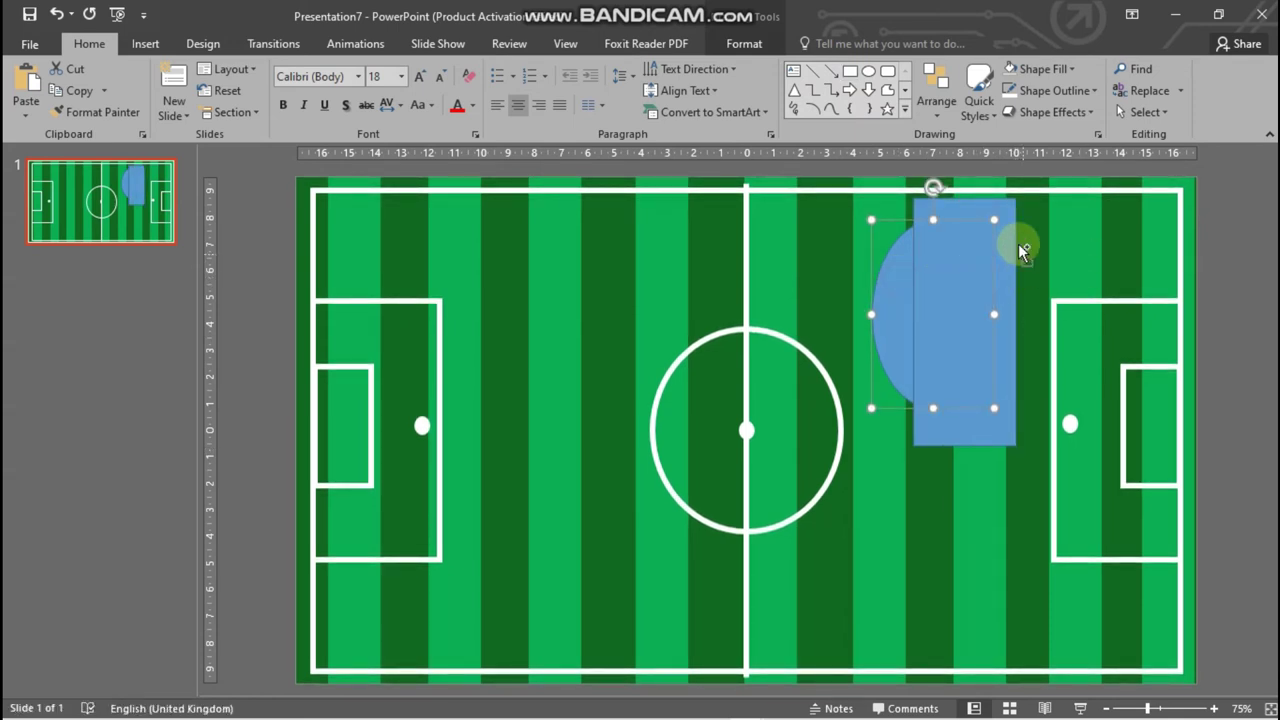
shift+click(1010, 237)
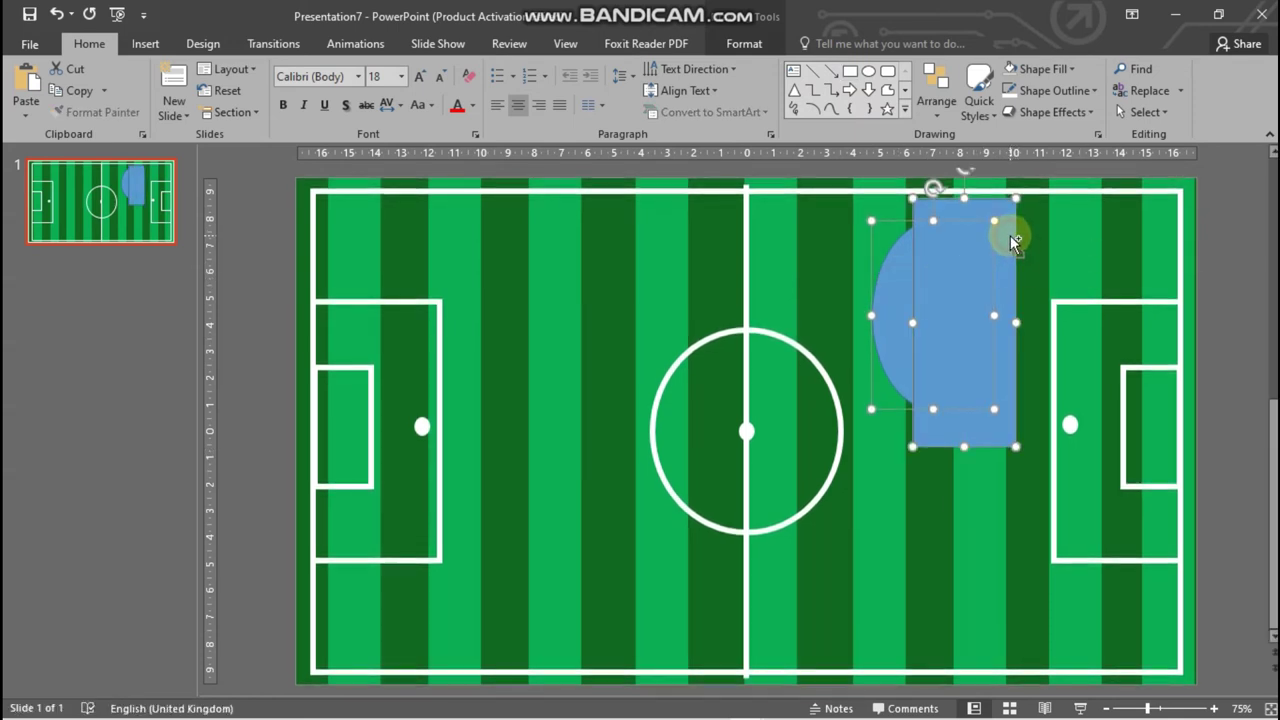
click(742, 44)
click(220, 116)
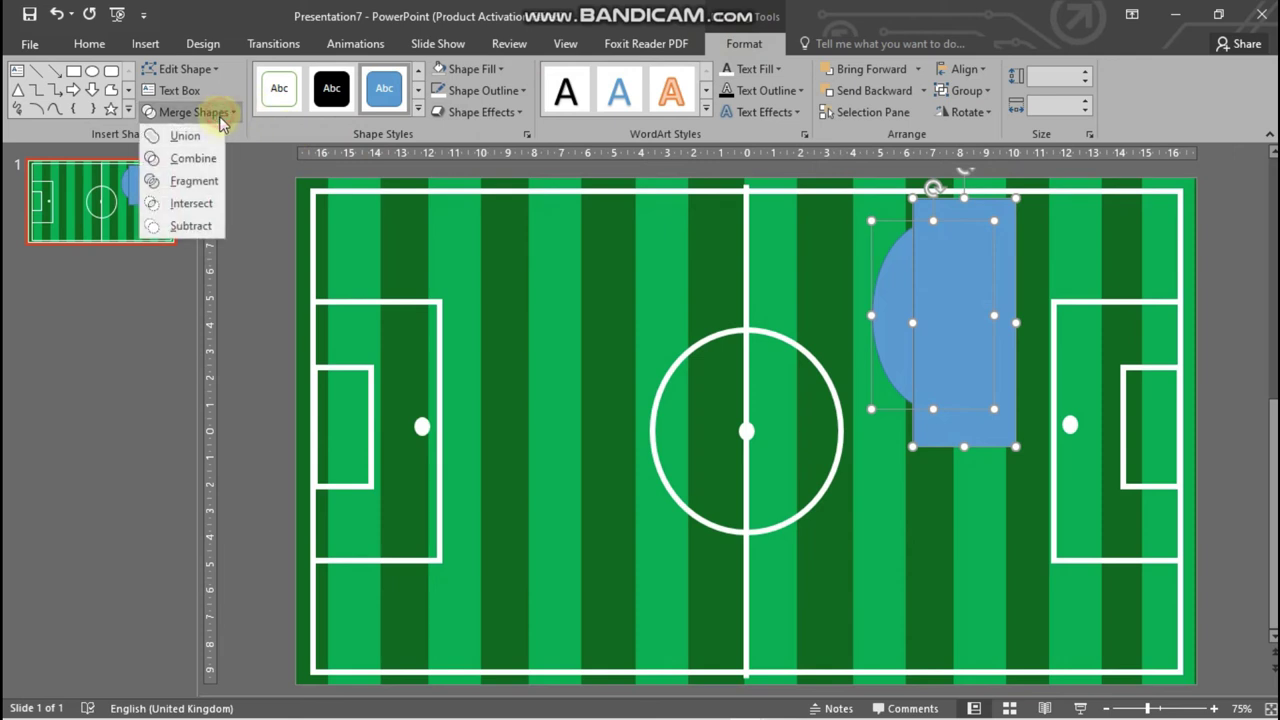
click(182, 225)
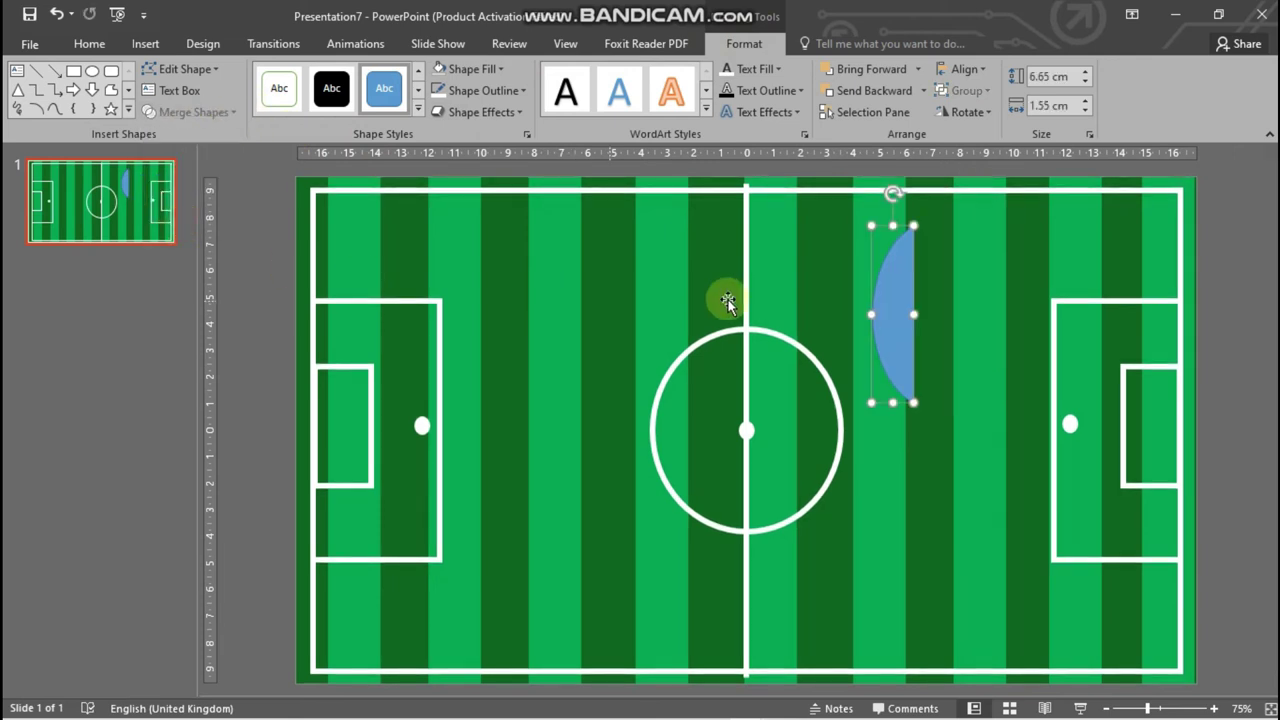
Step: Place the crescent against the right penalty box with no fill and a 6 pt white outline
drag(893, 300, 1021, 417)
click(487, 72)
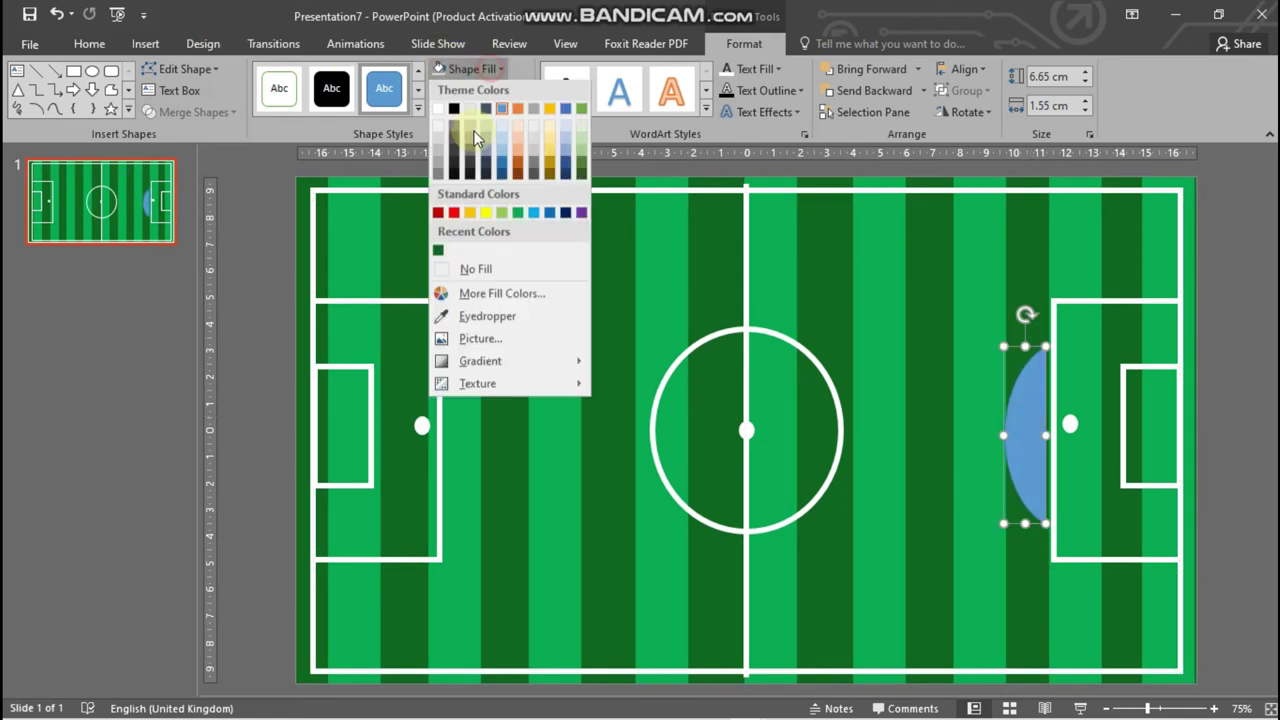
click(472, 268)
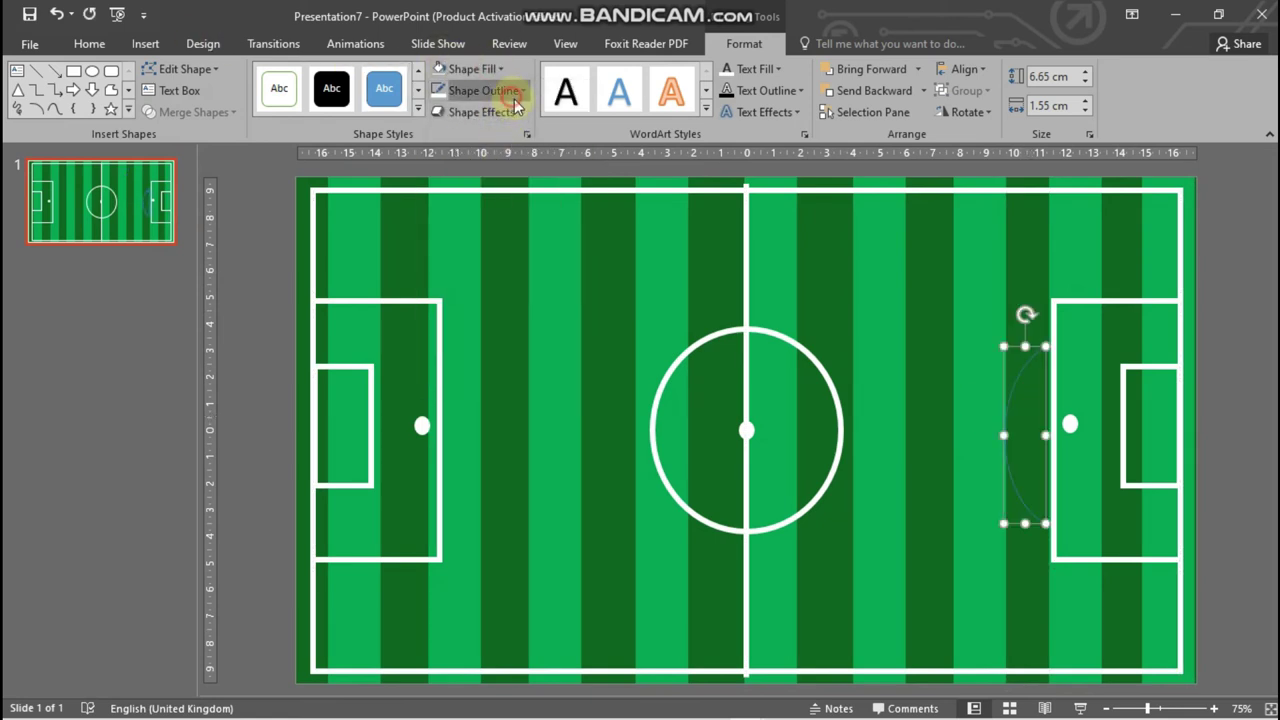
click(483, 90)
mouse_move(526, 360)
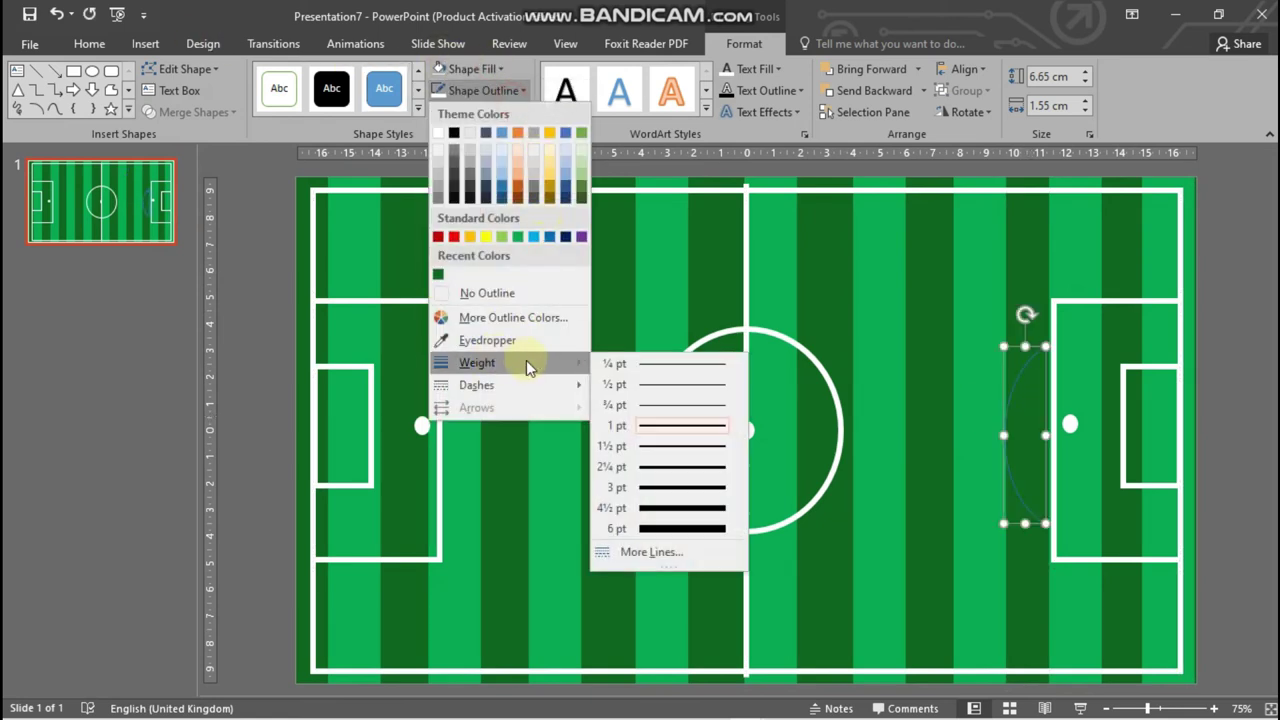
click(700, 527)
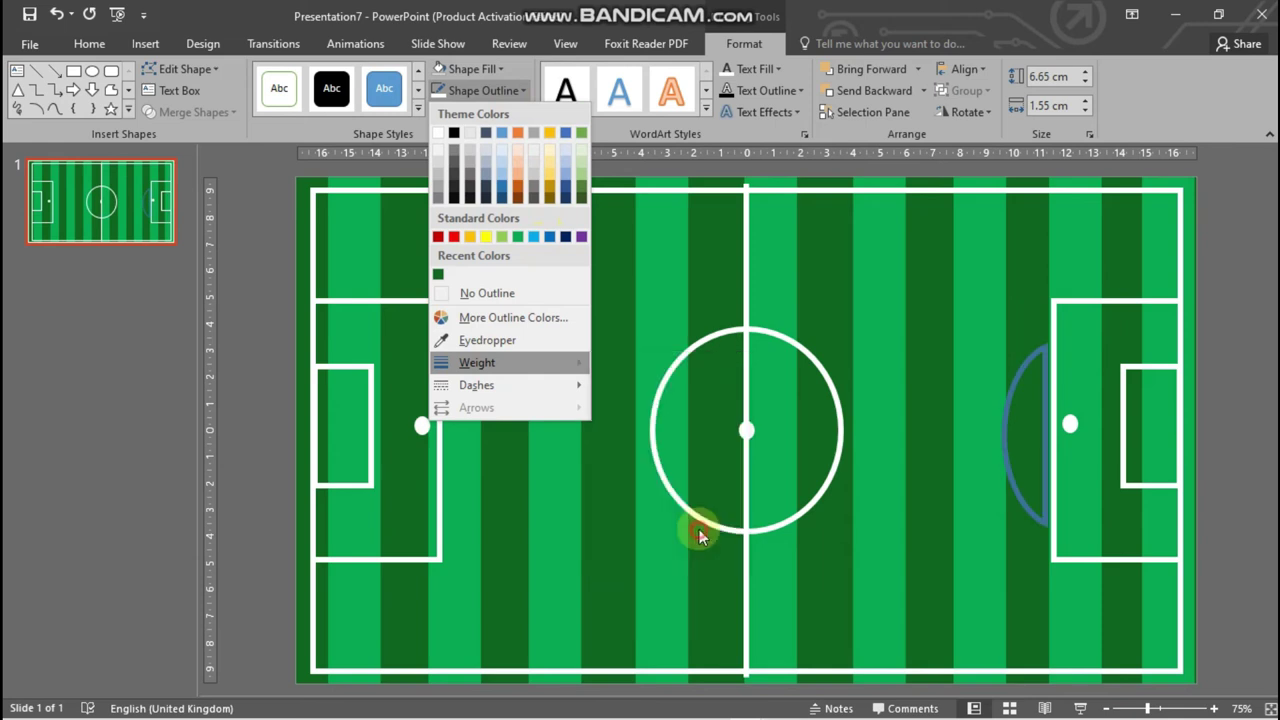
click(500, 90)
click(441, 134)
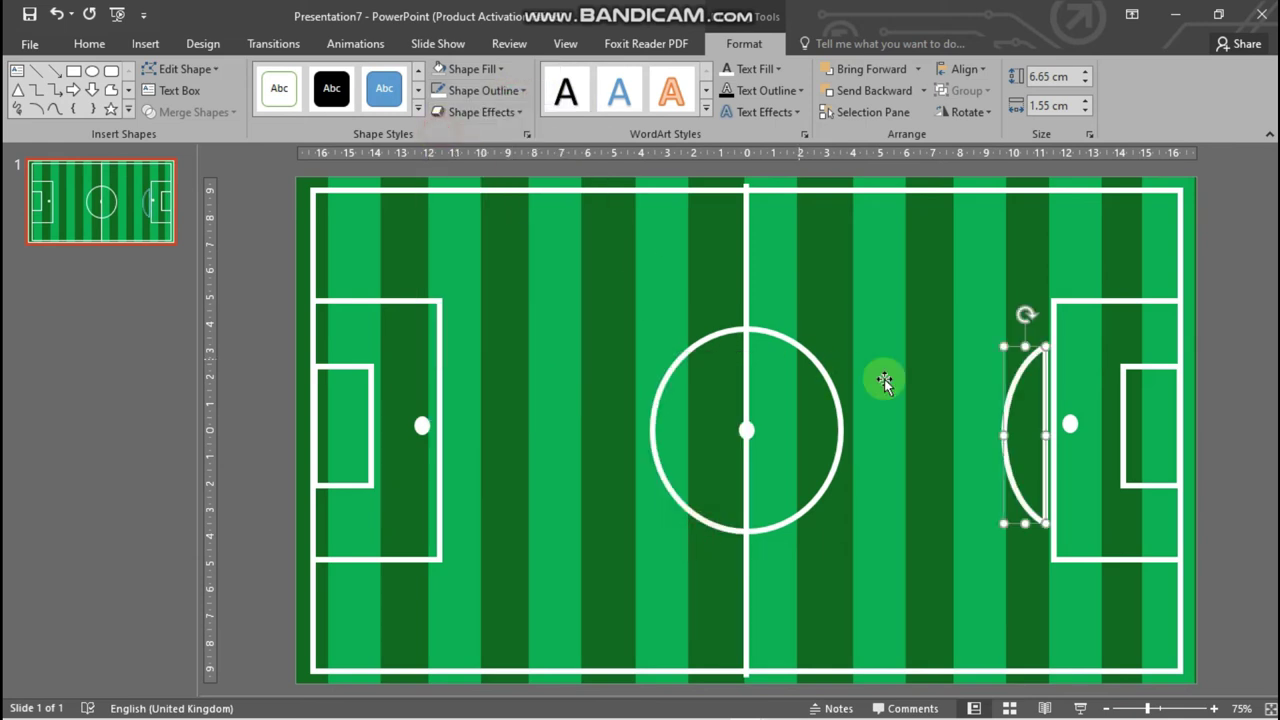
key(ctrl+Right)
key(ctrl+Right)
key(ctrl+Right)
key(ctrl+Right)
key(ctrl+Right)
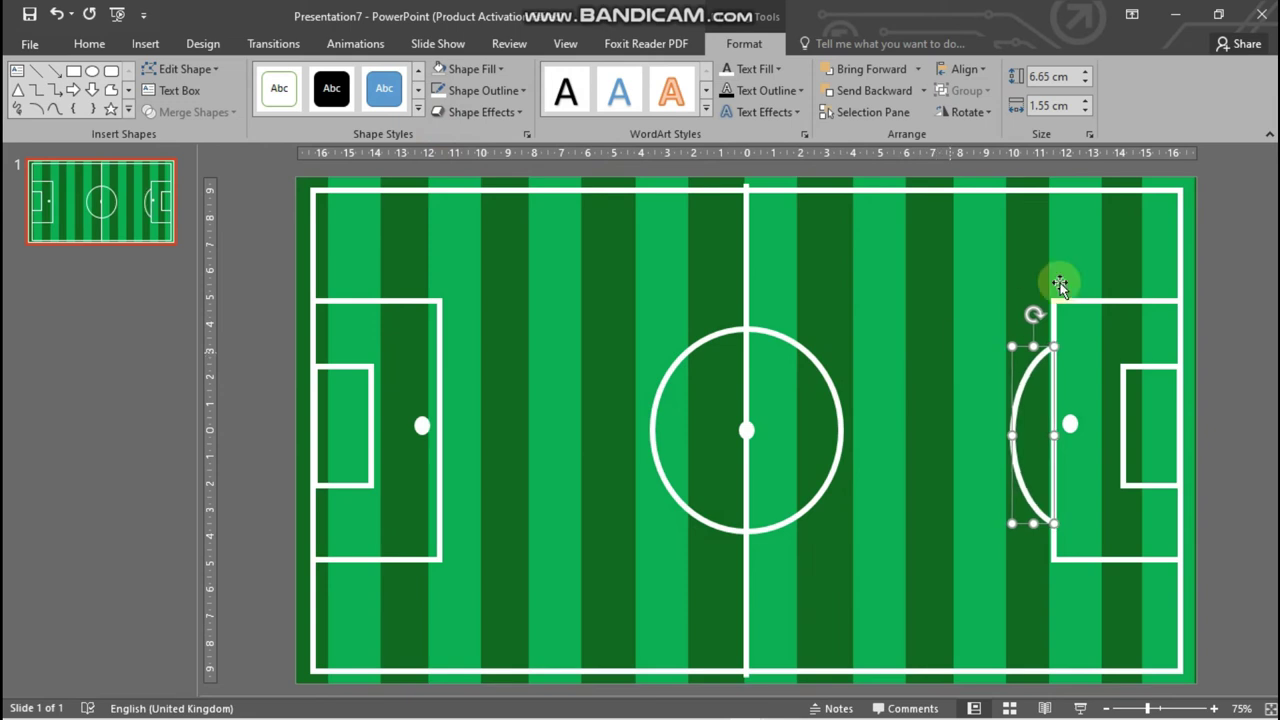
click(1258, 237)
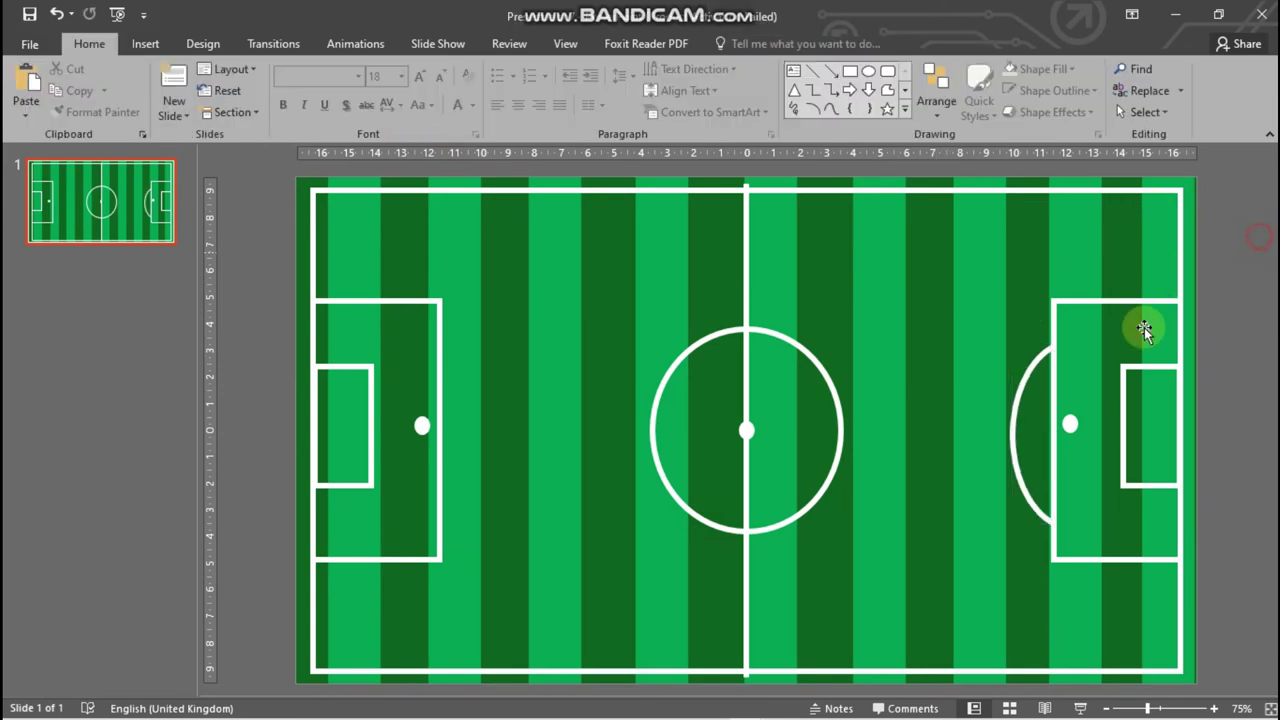
Step: Copy the penalty arc to the left box, rotate it toward midfield, and nudge it into place
click(1021, 388)
mouse_move(1015, 379)
mouse_down()
mouse_move(438, 372)
mouse_move(455, 372)
mouse_up()
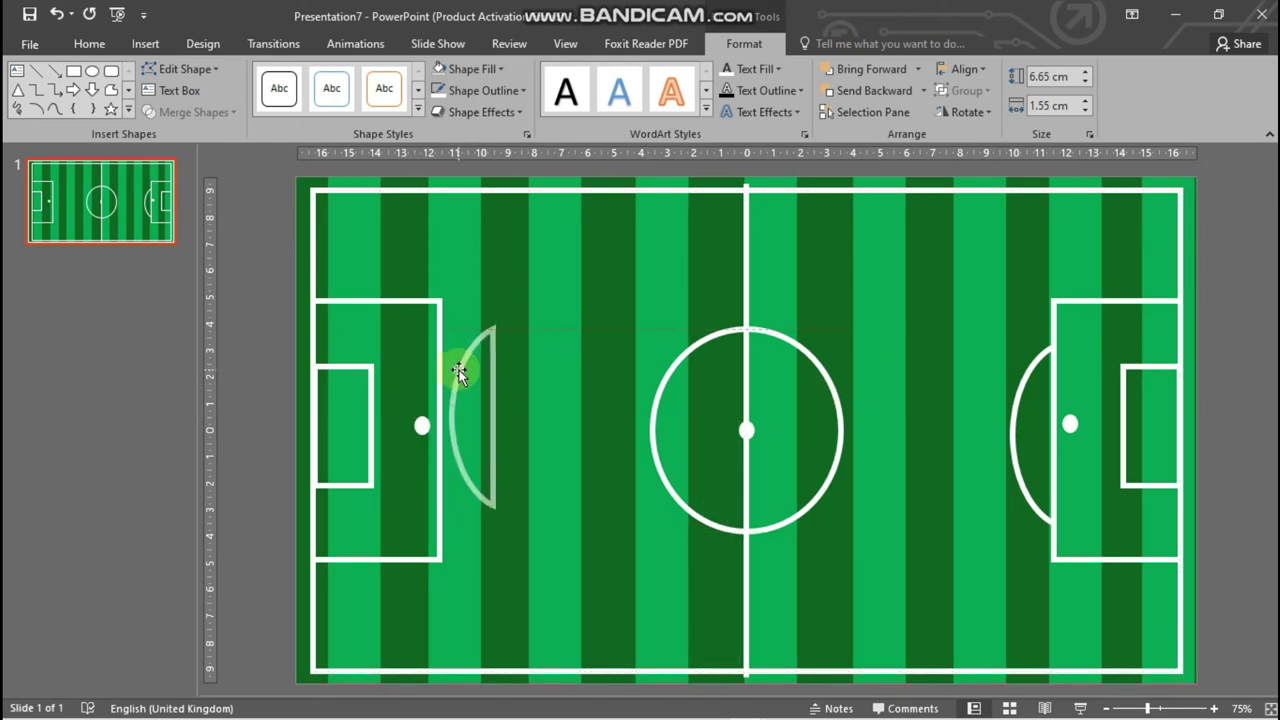
drag(471, 296, 475, 526)
key(Left)
key(Left)
key(Down)
key(ctrl+Down)
key(ctrl+Left)
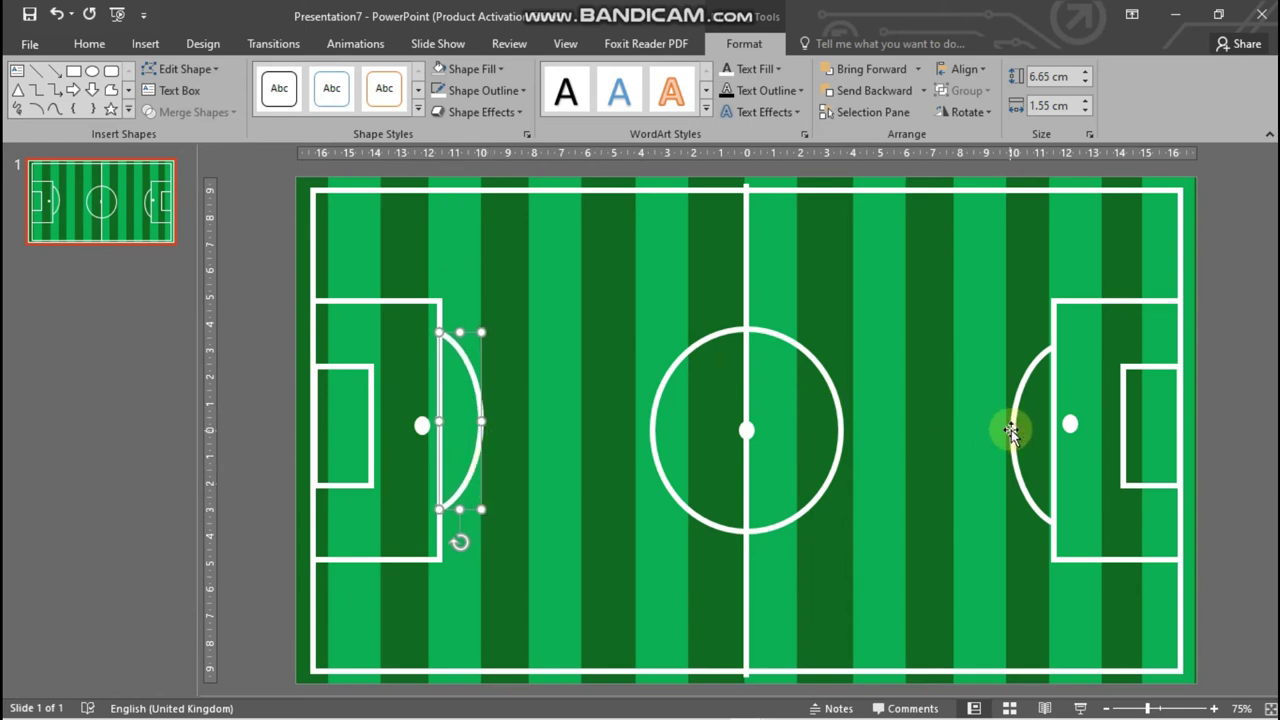
Step: Level both penalty arcs with Align Middle
shift+click(1012, 428)
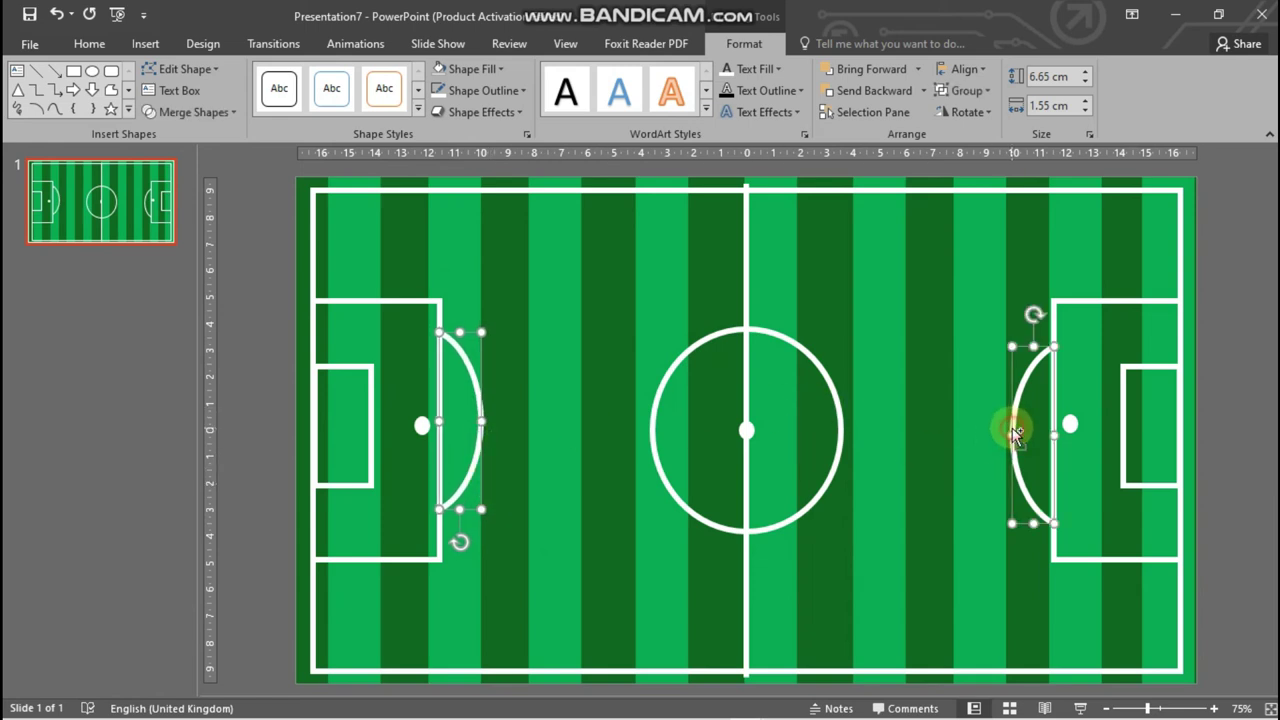
click(968, 70)
click(968, 186)
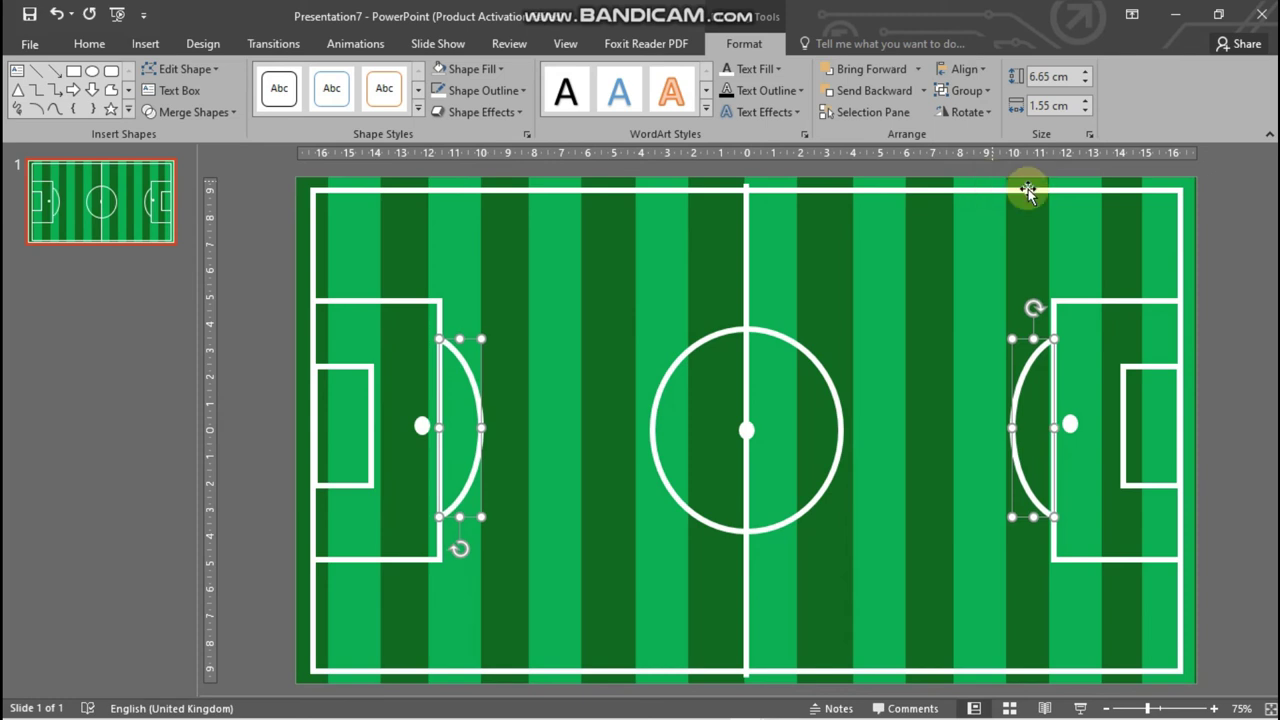
click(1255, 229)
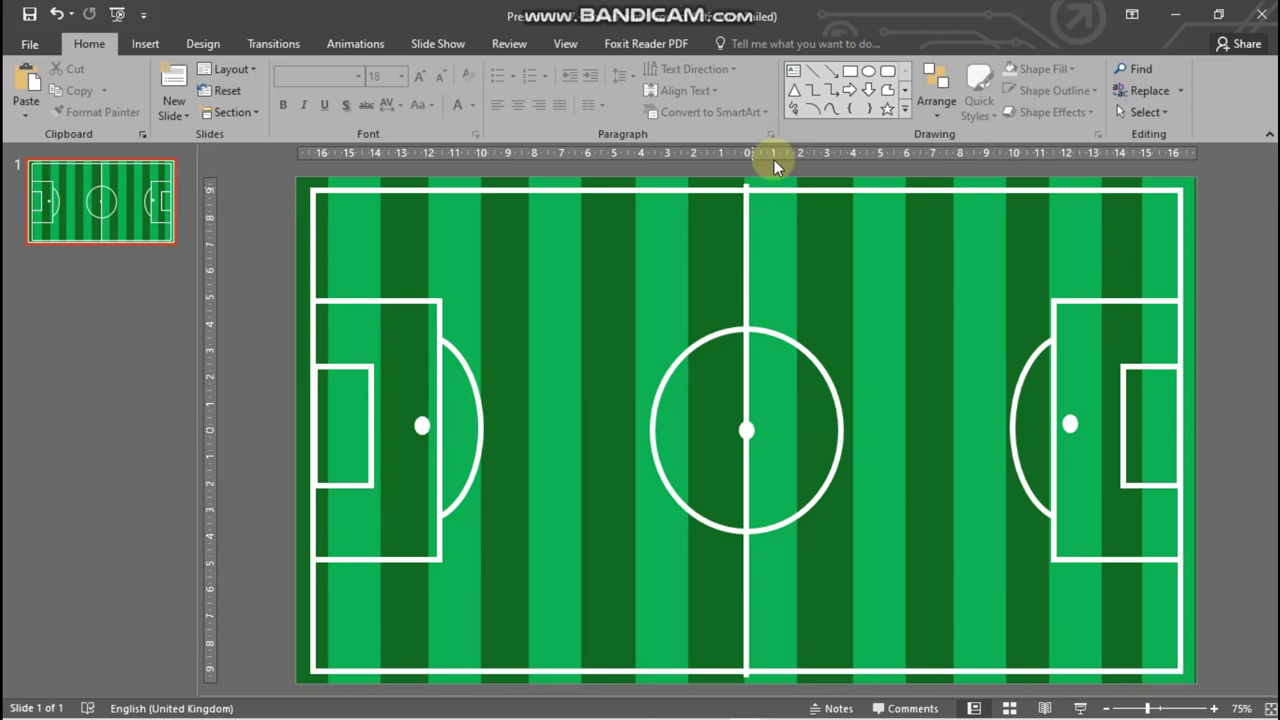
Step: Insert an Arc shape, rotate it for a corner, and give it a thick white outline
click(830, 108)
click(1129, 216)
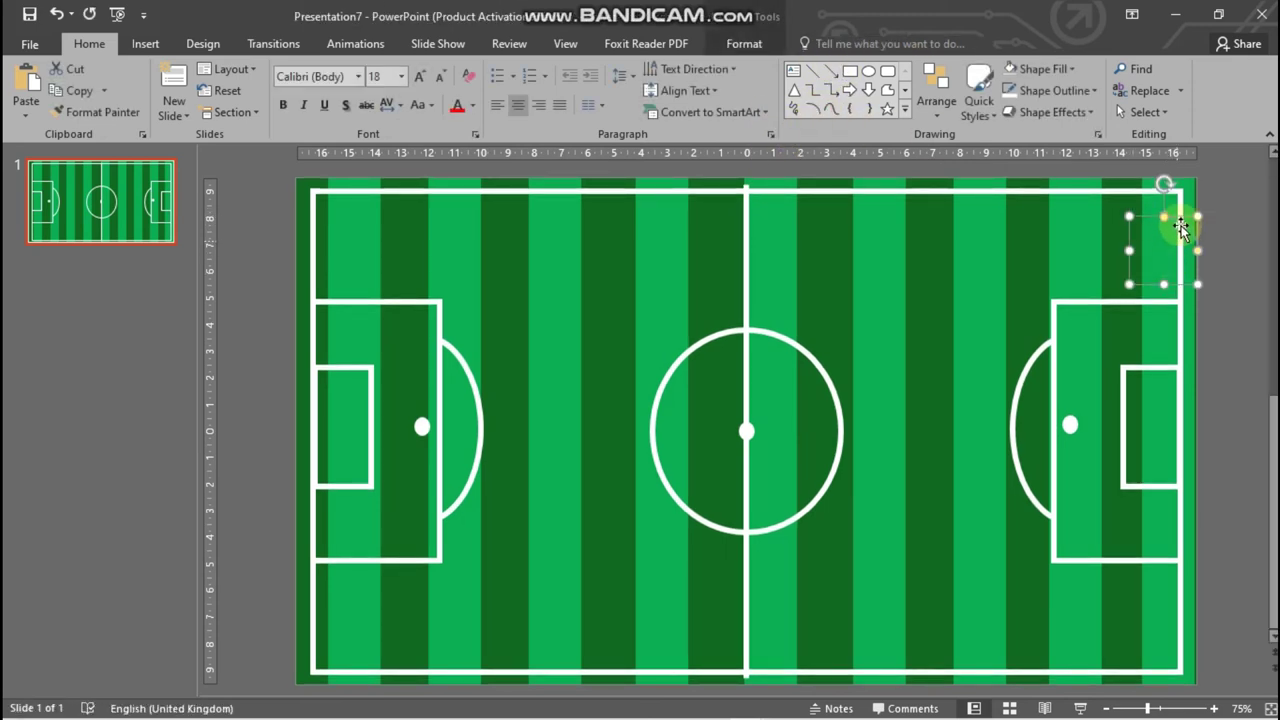
mouse_move(1163, 184)
mouse_down()
mouse_move(1143, 283)
mouse_move(1160, 281)
mouse_up()
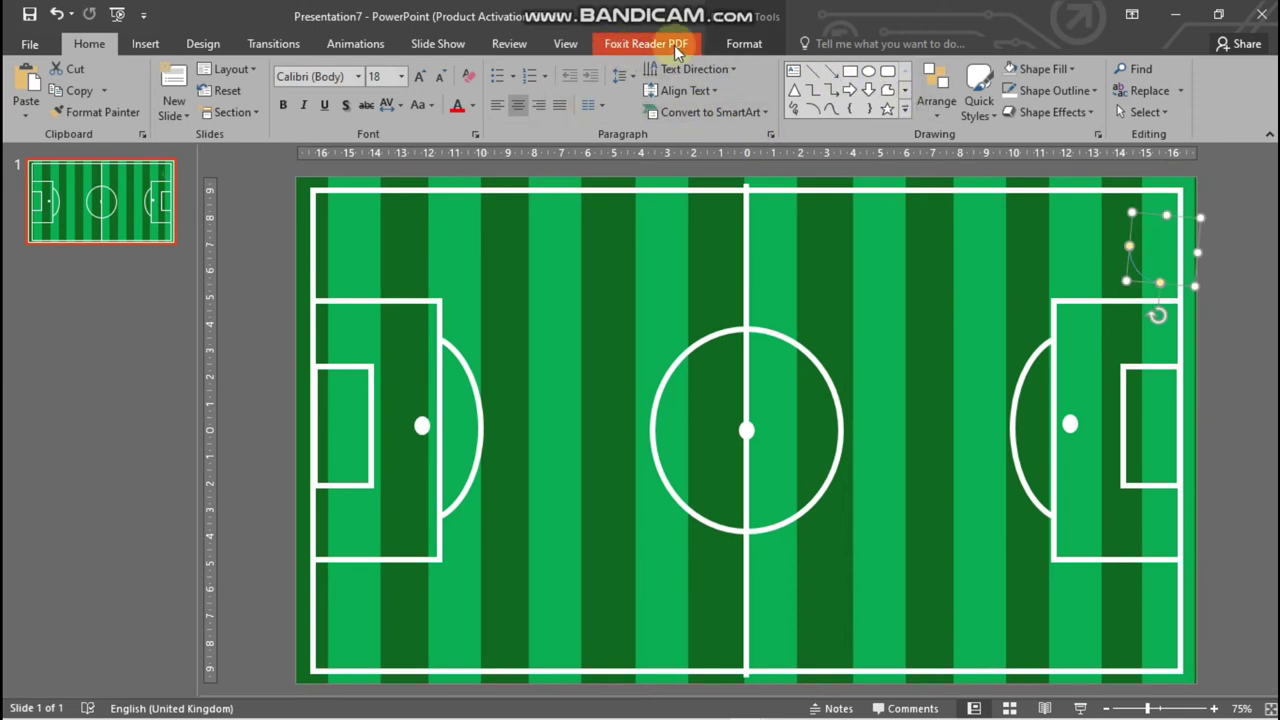
click(744, 43)
click(495, 90)
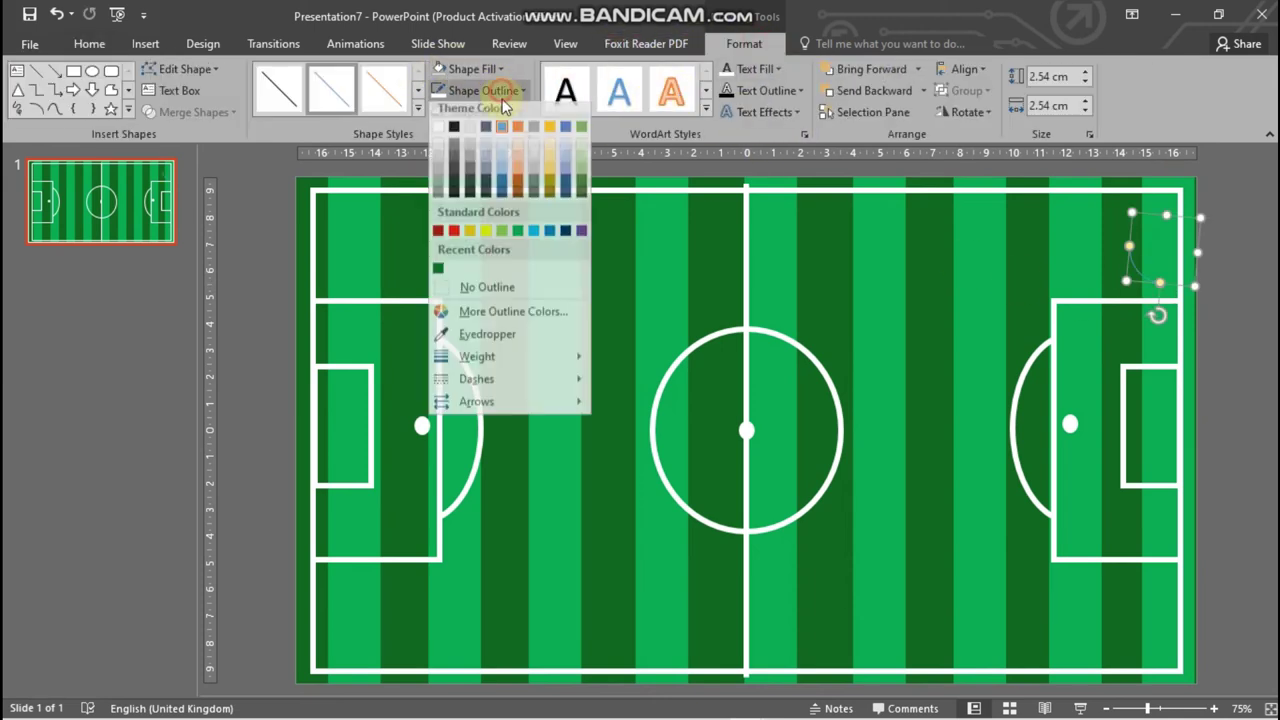
mouse_move(531, 370)
click(668, 522)
click(515, 90)
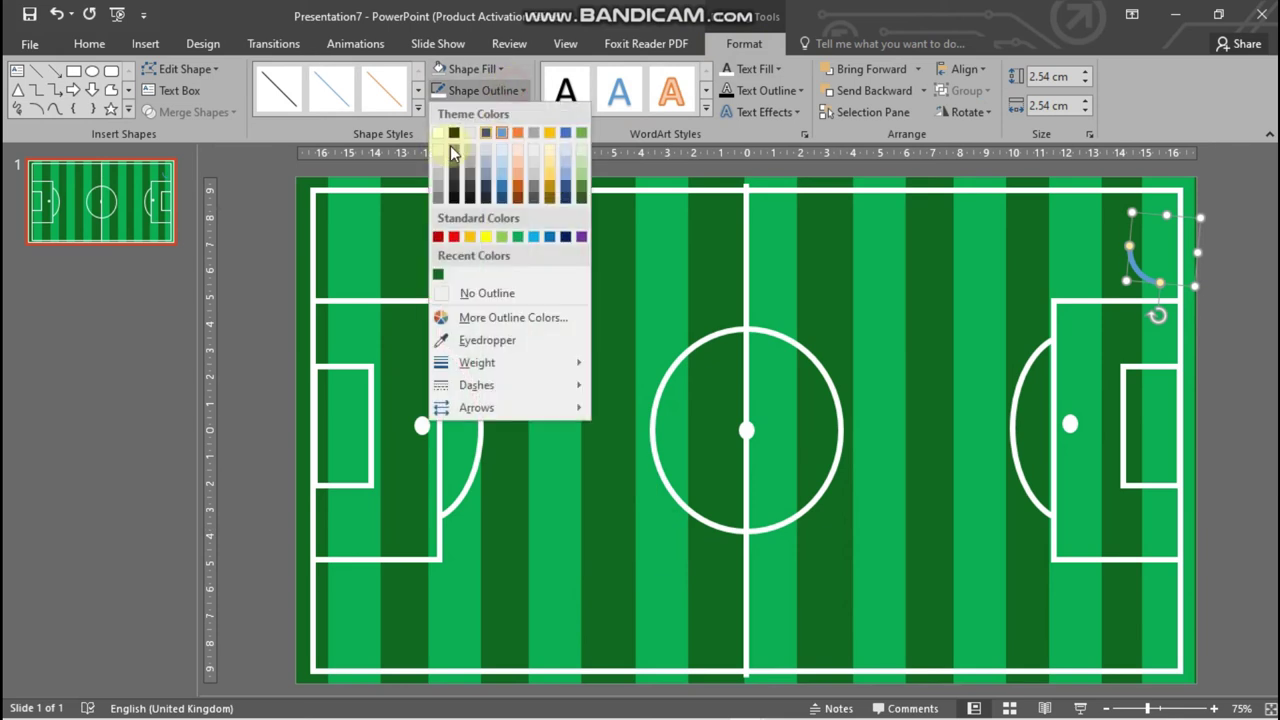
click(437, 131)
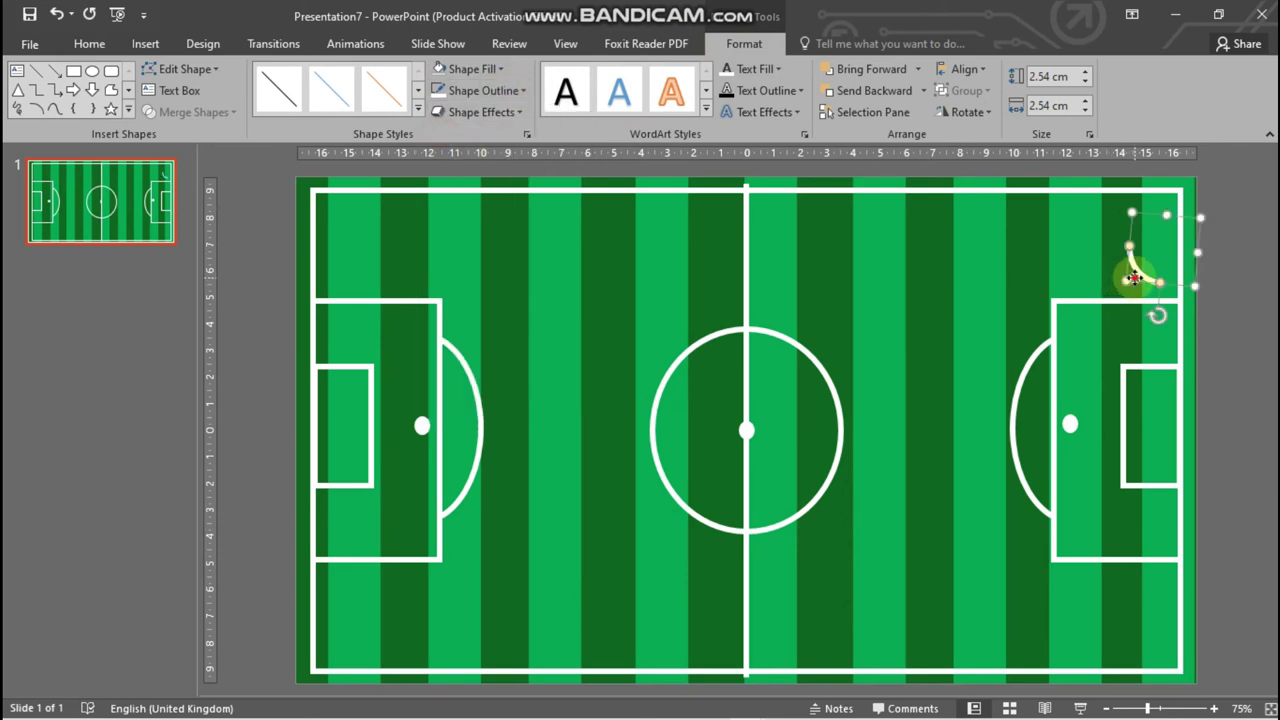
Step: Place the arc in a top corner, copy it to the other top corner and toward bottom-right
drag(1133, 278, 1152, 222)
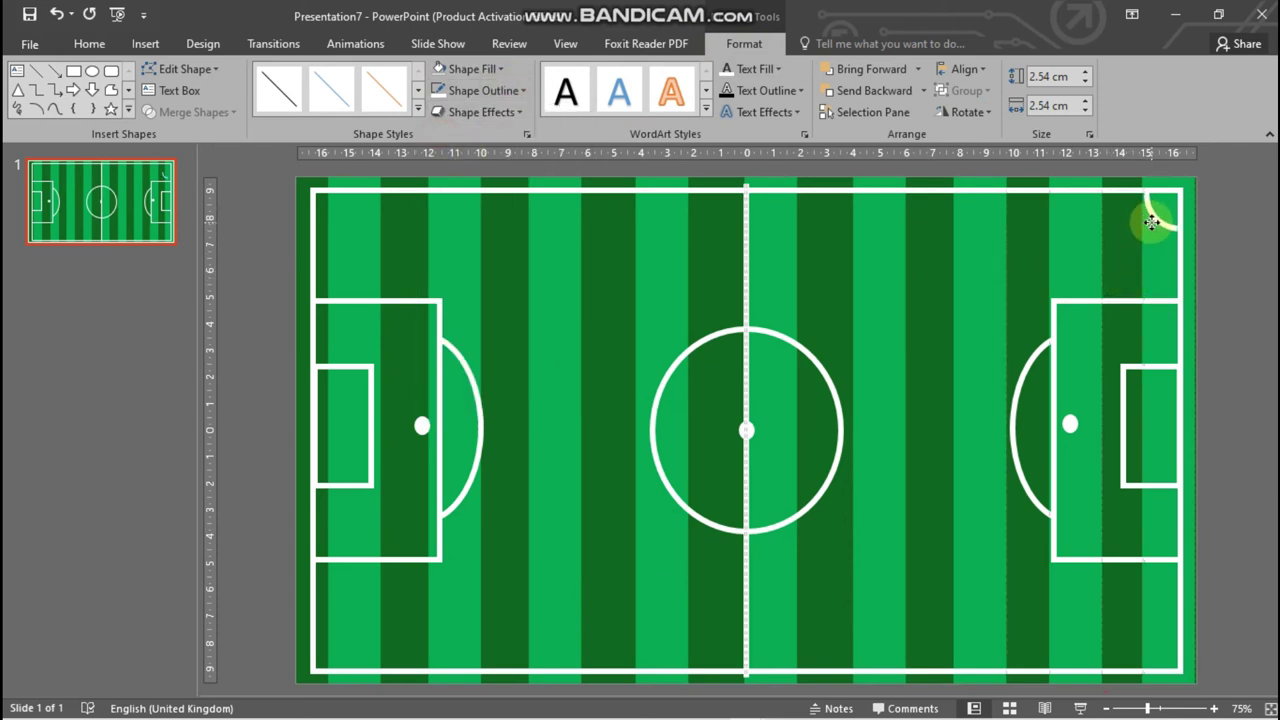
mouse_move(1152, 222)
mouse_down()
mouse_move(355, 238)
mouse_move(445, 217)
mouse_move(348, 219)
mouse_up()
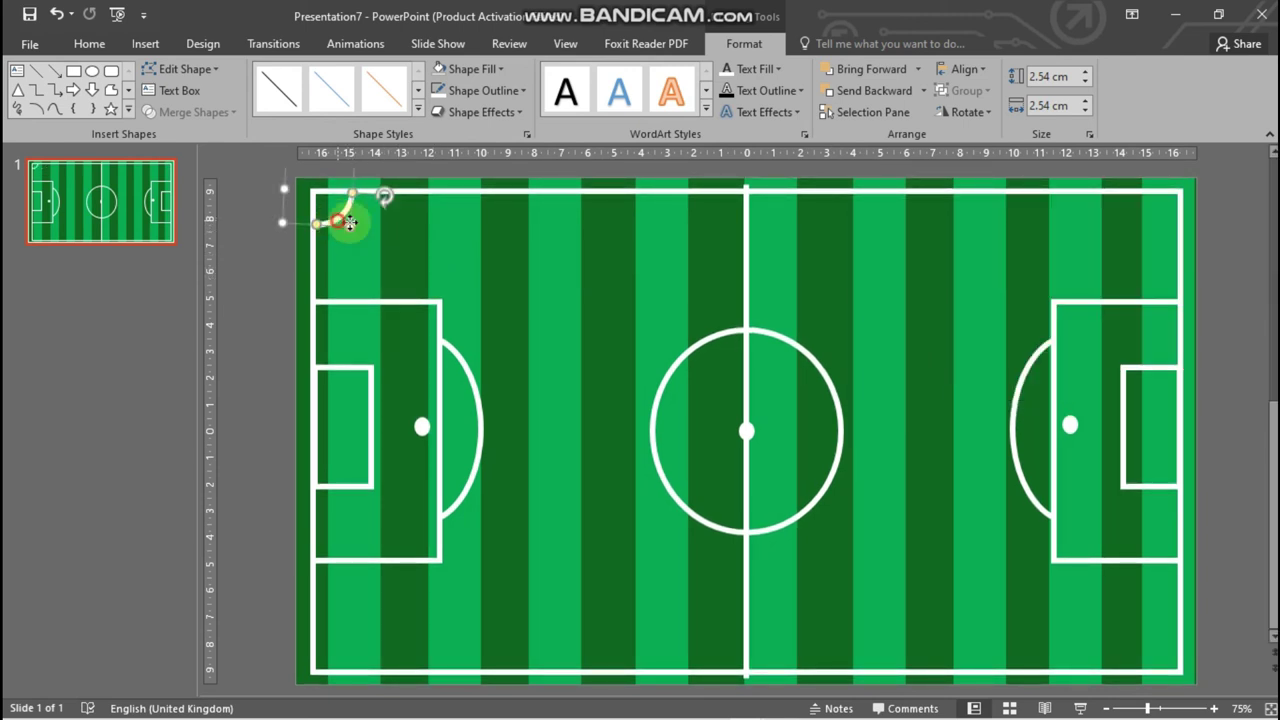
drag(335, 221, 713, 240)
mouse_move(1039, 242)
mouse_down()
mouse_move(1125, 230)
mouse_move(1094, 255)
mouse_move(1168, 229)
mouse_up()
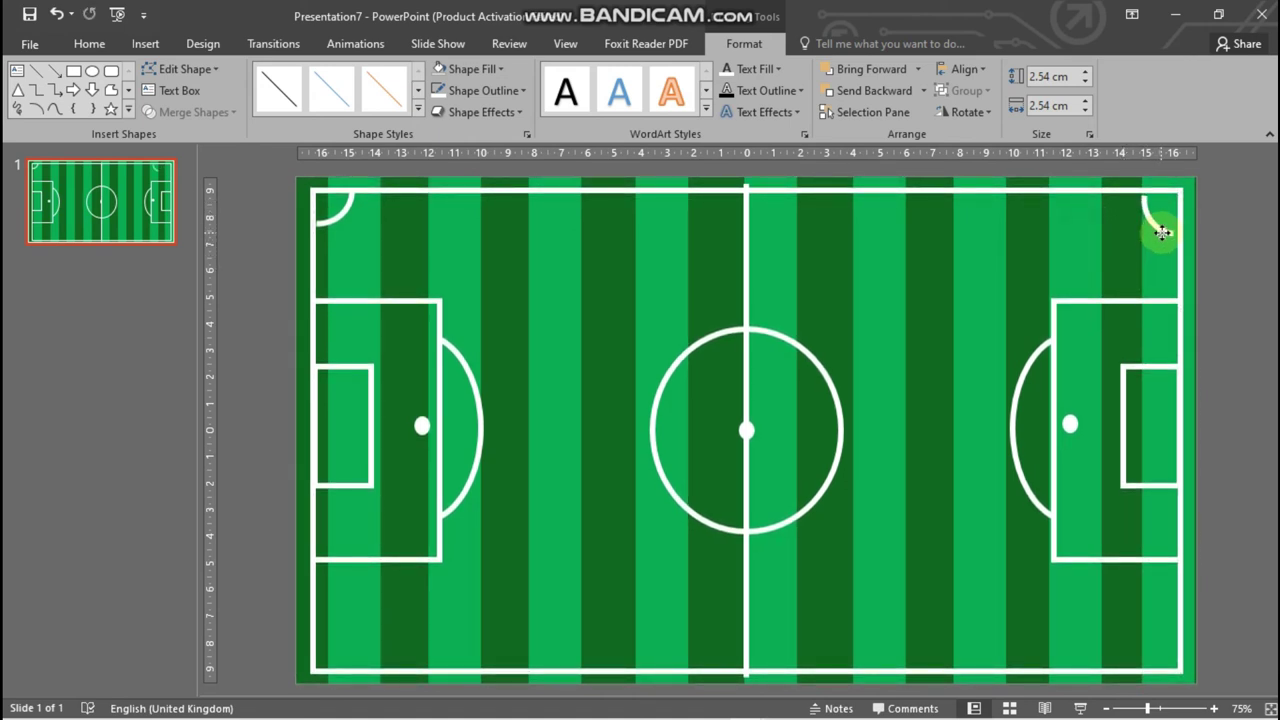
mouse_move(1168, 228)
mouse_down()
mouse_move(1088, 660)
mouse_move(1143, 645)
mouse_move(1119, 640)
mouse_move(1130, 615)
mouse_move(1155, 642)
mouse_up()
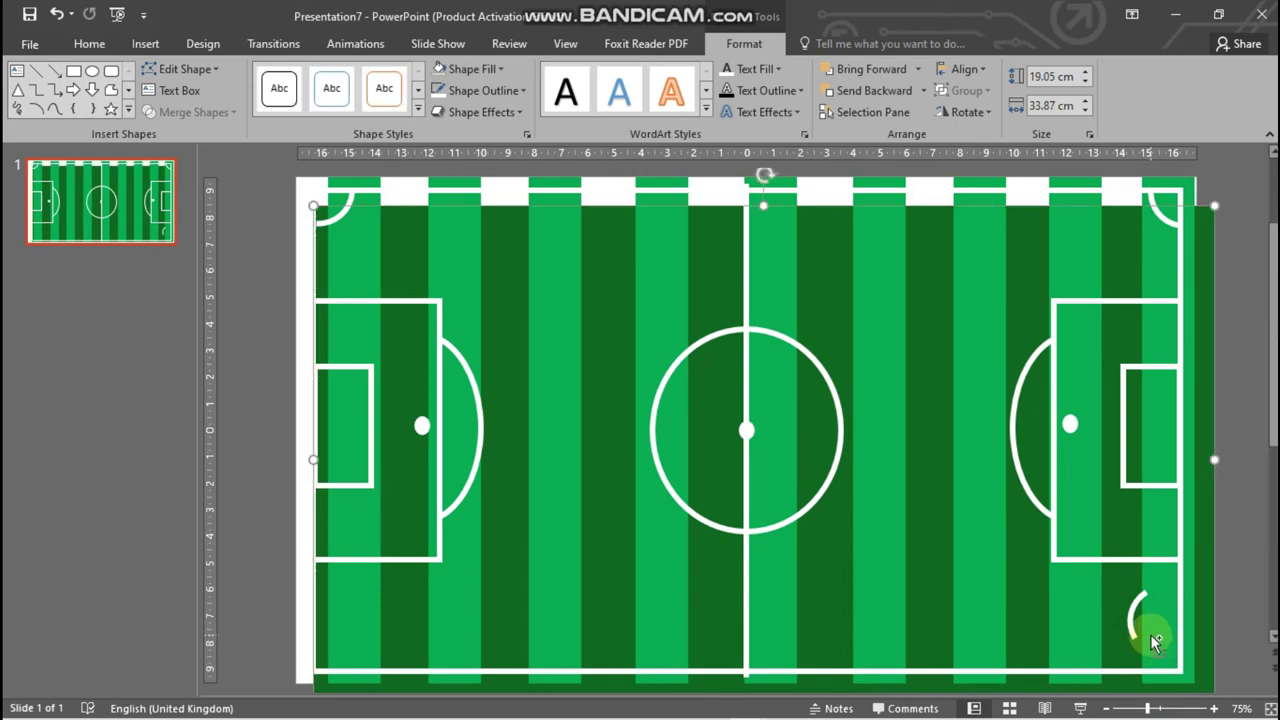
Step: Undo the accidental background move, fit the arc into the bottom-right corner, and copy it to bottom-left
key(ctrl+z)
click(1131, 622)
drag(1131, 622, 1155, 652)
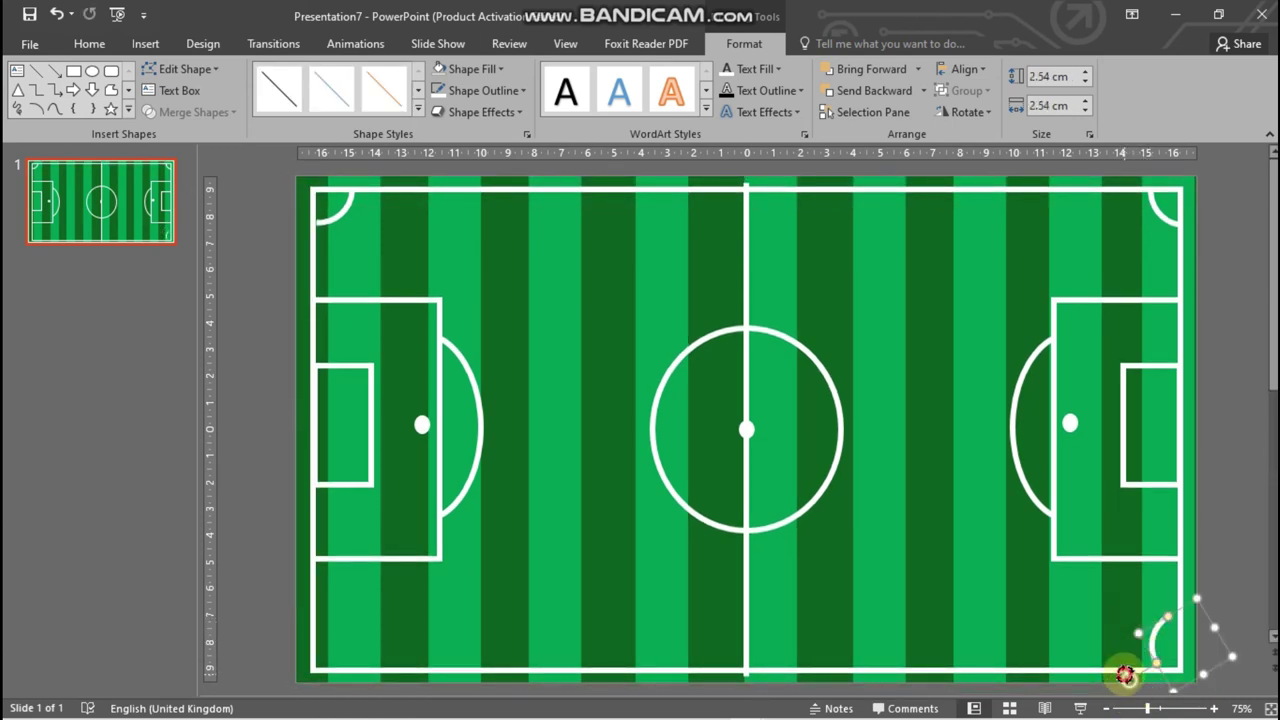
click(1157, 645)
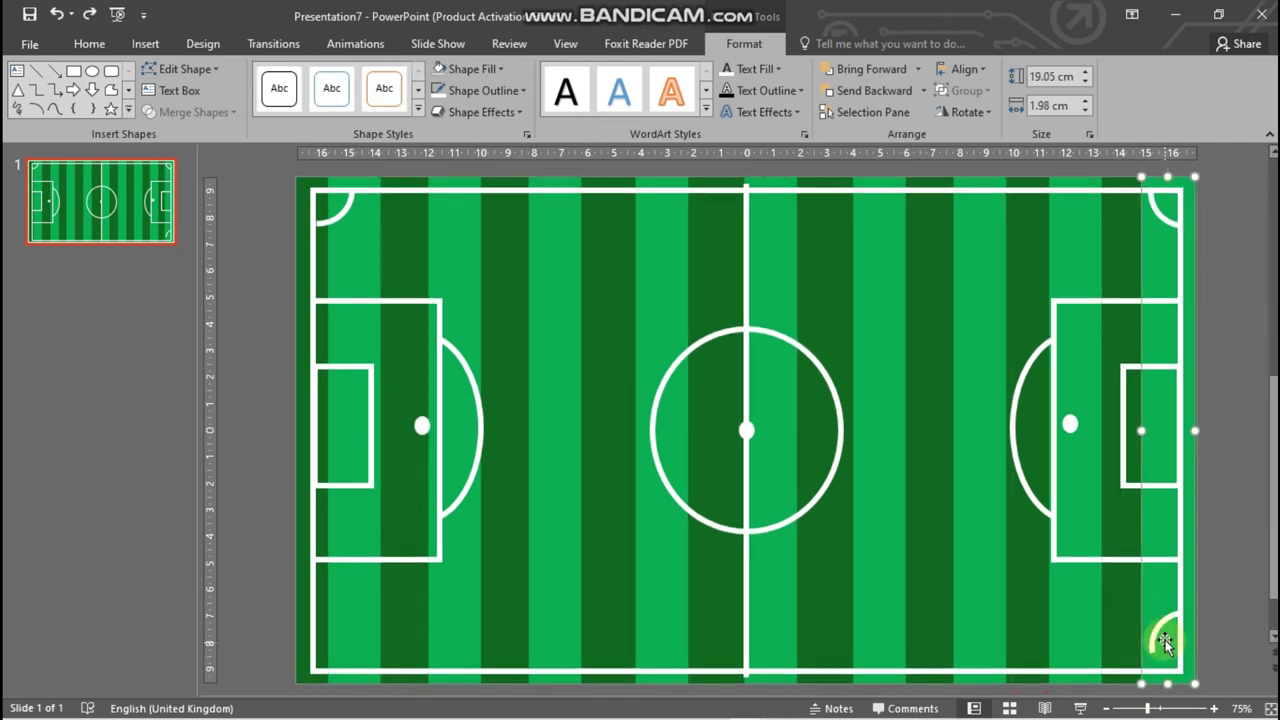
click(1164, 645)
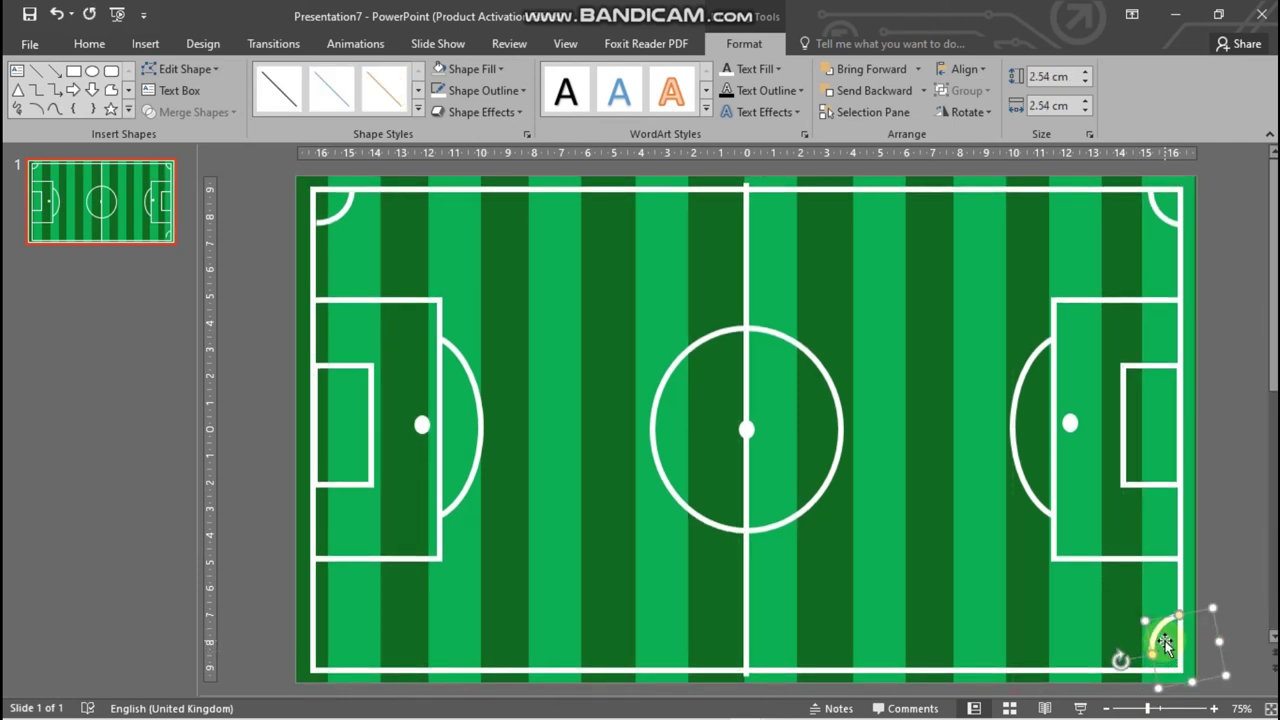
key(Down)
key(Down)
key(Down)
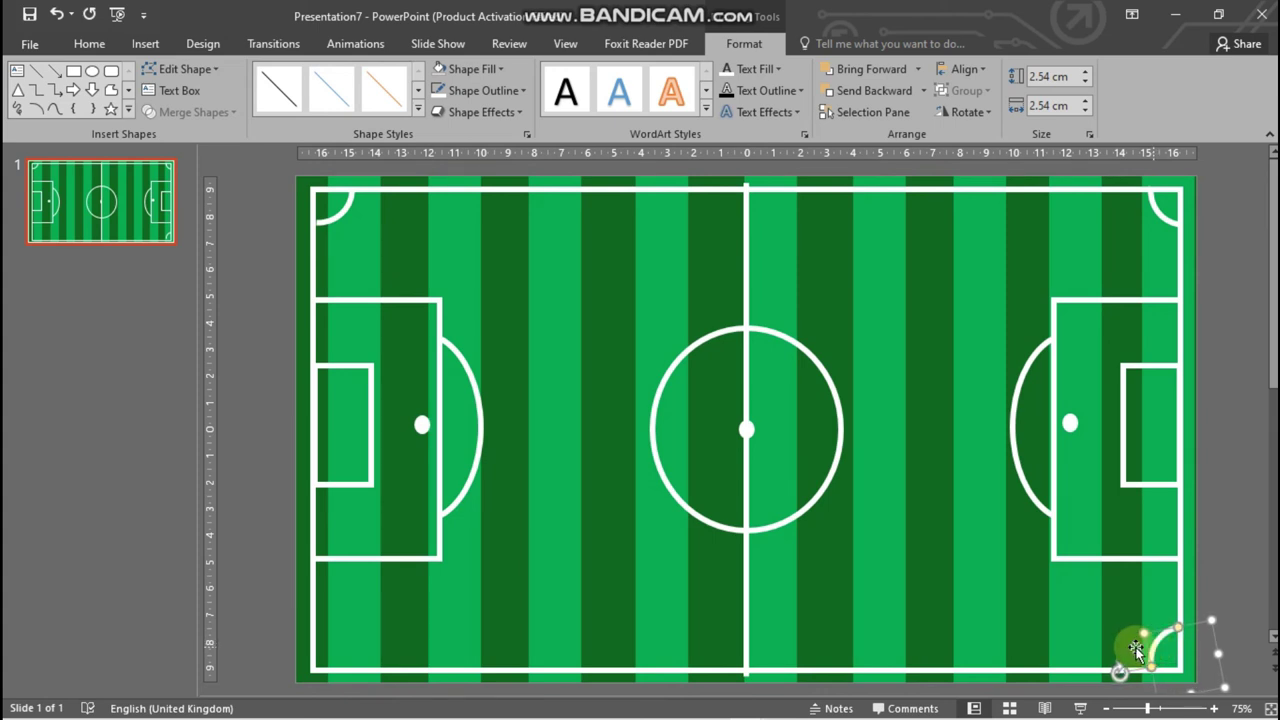
mouse_move(1153, 650)
mouse_down()
mouse_move(340, 650)
mouse_move(413, 625)
mouse_move(386, 606)
mouse_move(336, 641)
mouse_up()
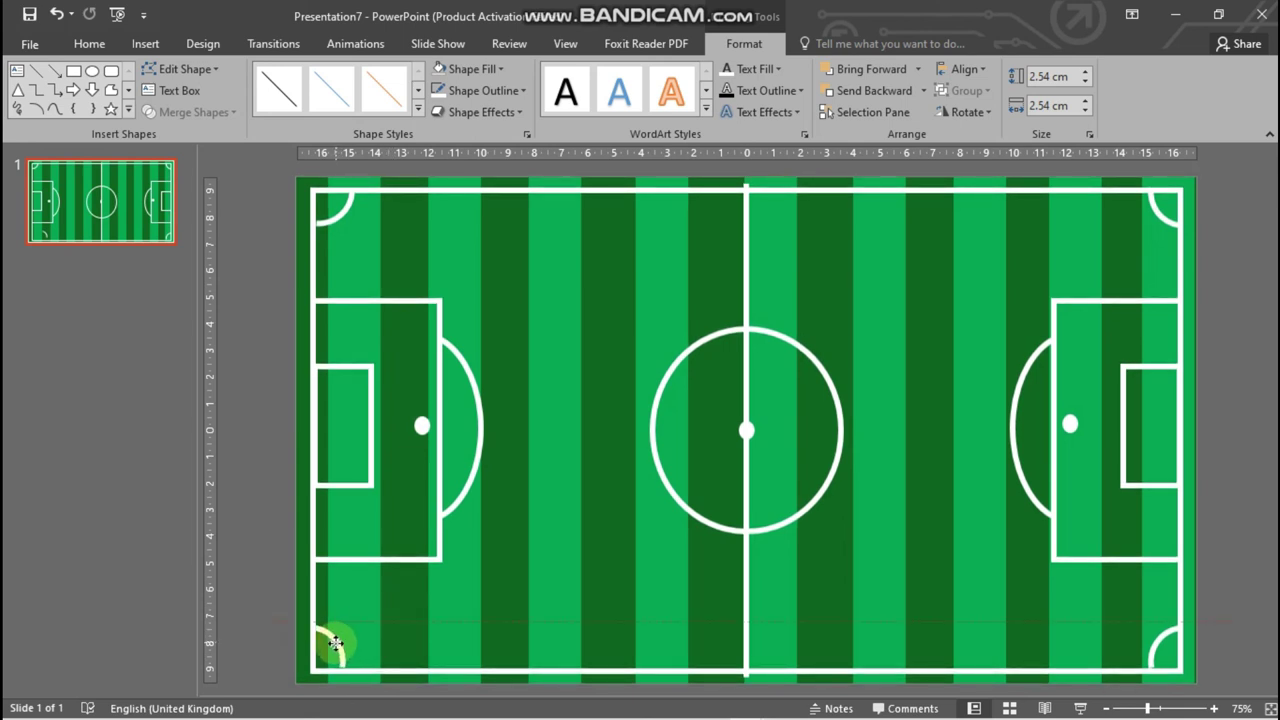
drag(337, 648, 338, 648)
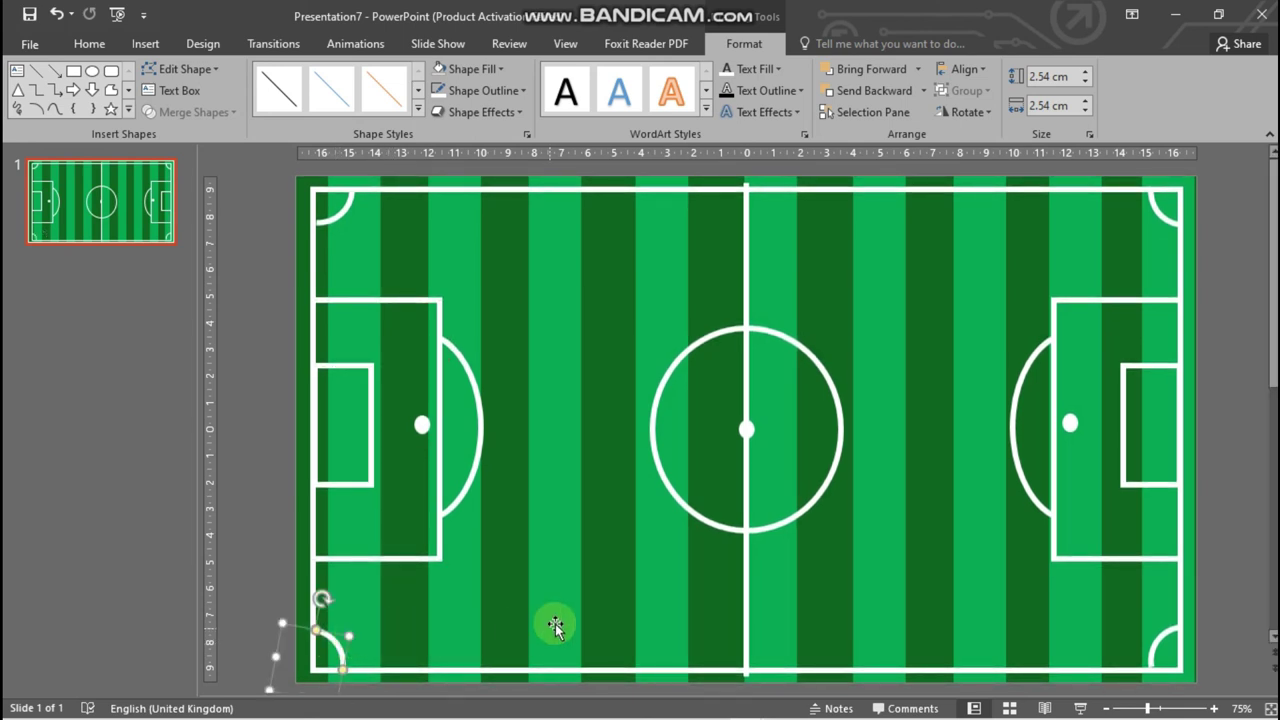
click(555, 610)
ctrl+scroll(588, 572, down, 3)
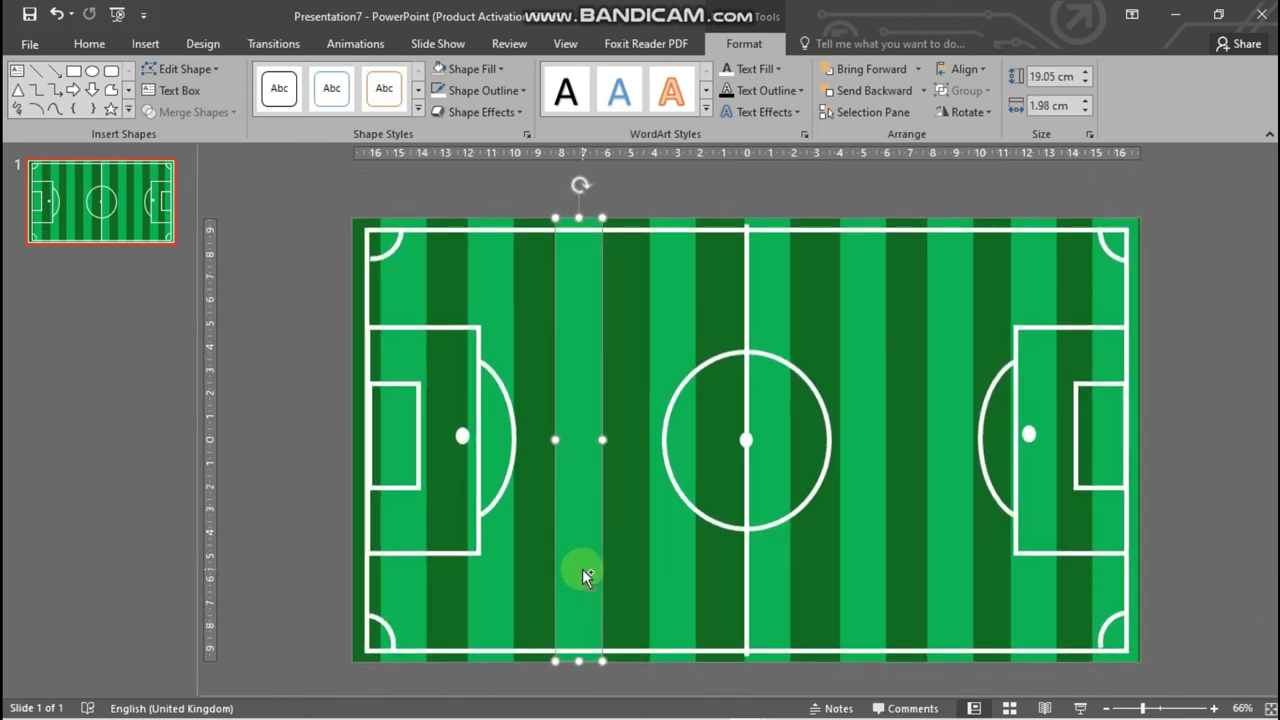
ctrl+scroll(586, 484, down, 1)
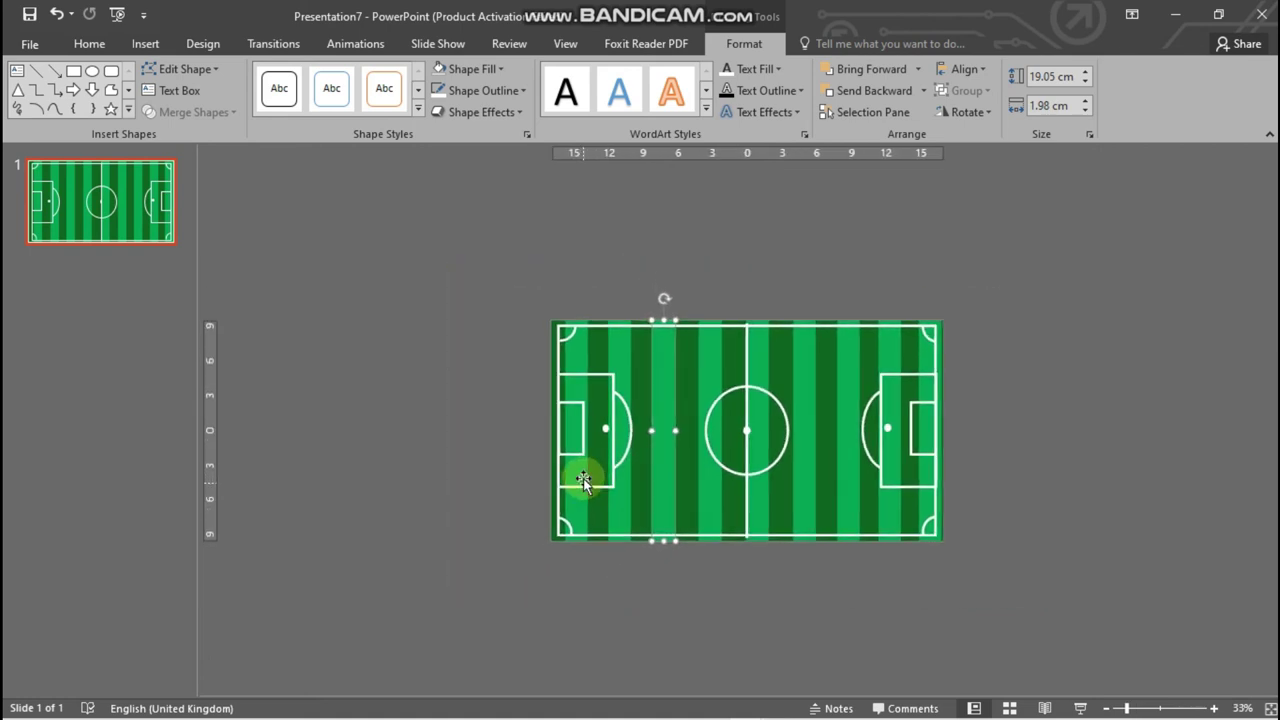
ctrl+scroll(588, 465, up, 4)
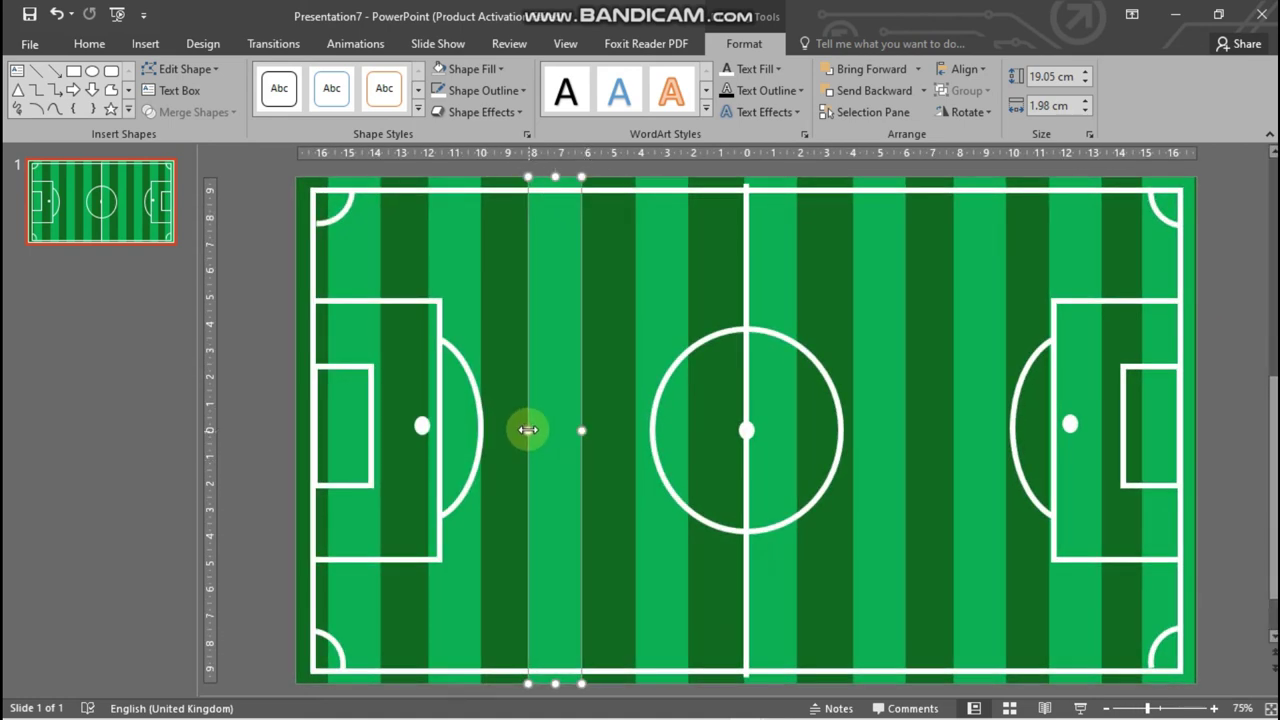
click(677, 423)
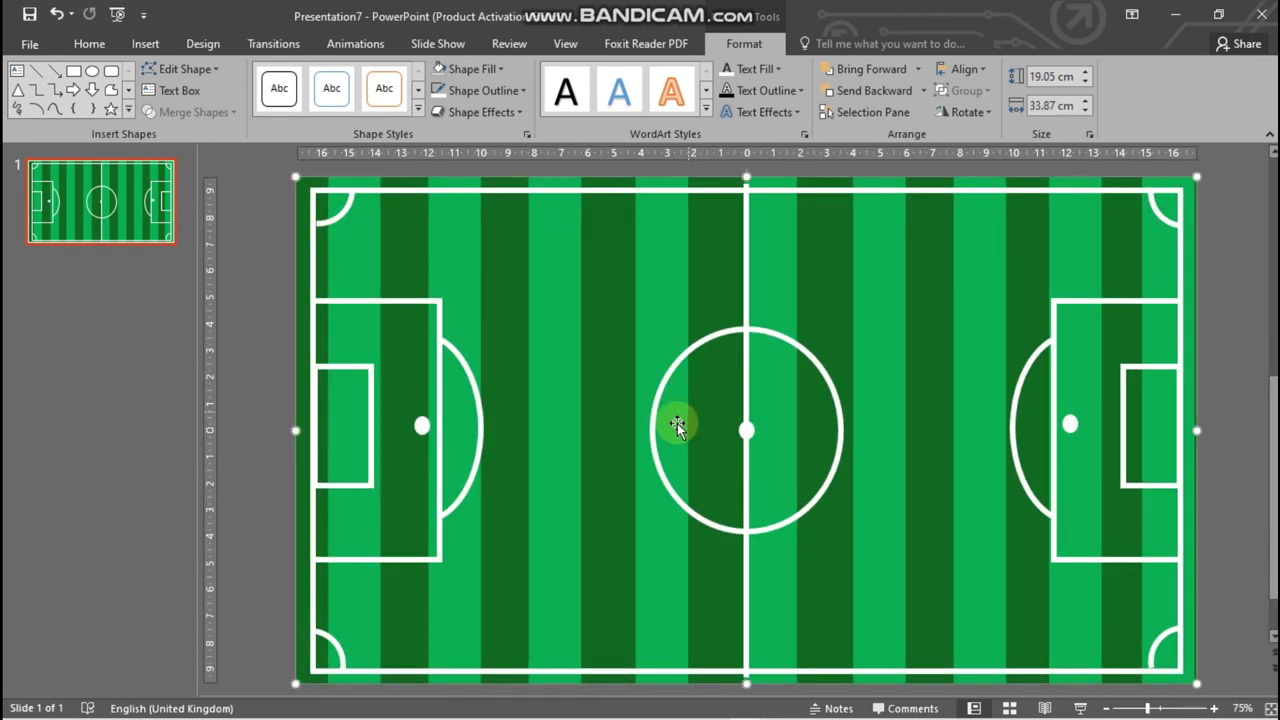
ctrl+scroll(646, 467, down, 3)
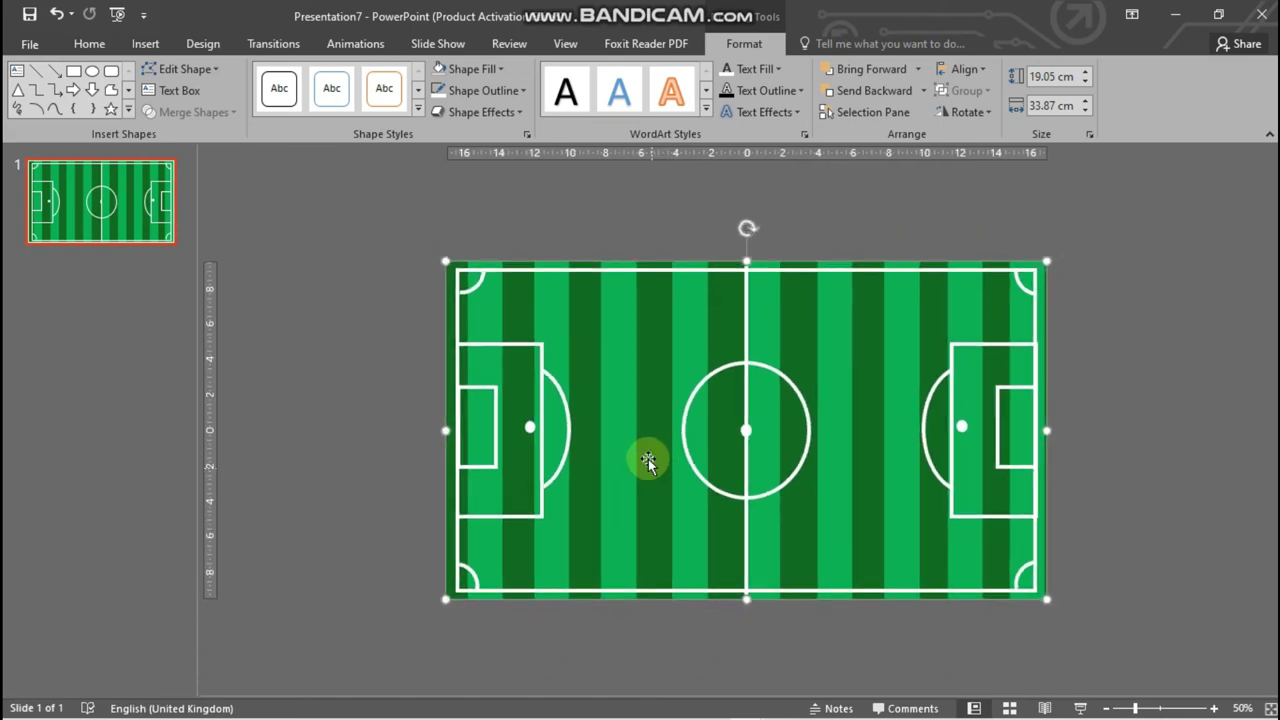
ctrl+scroll(675, 470, up, 2)
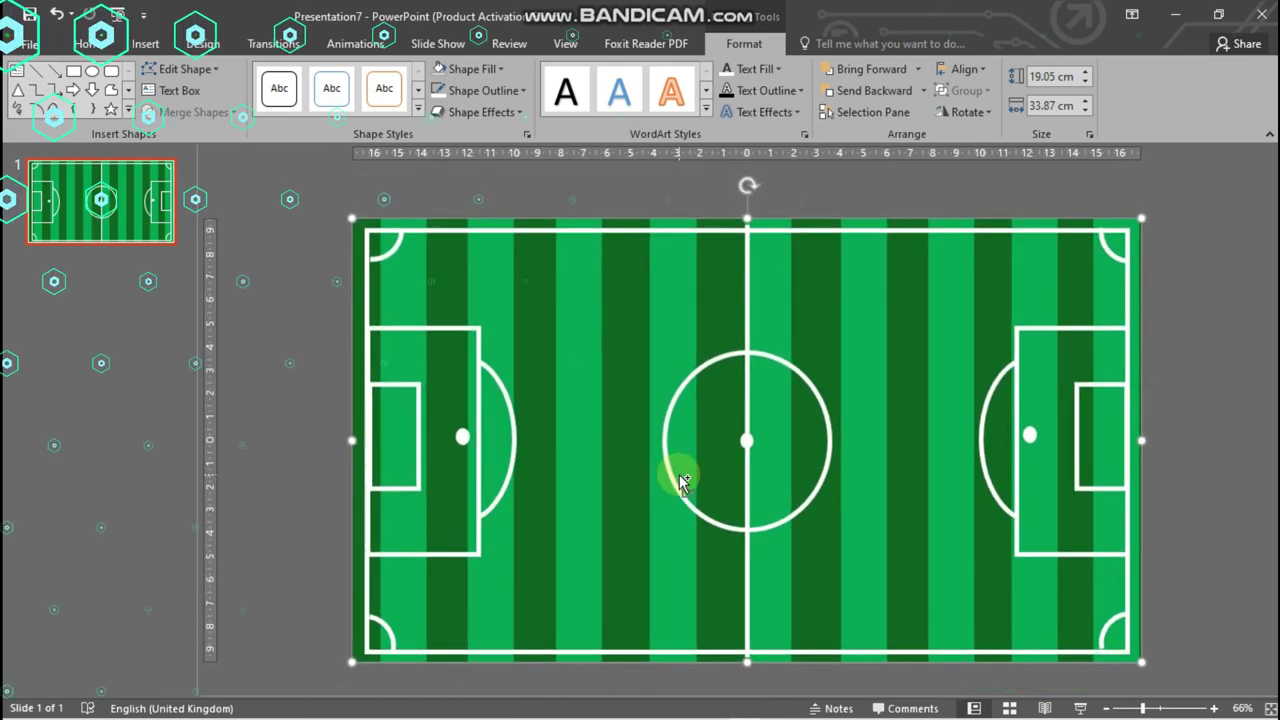